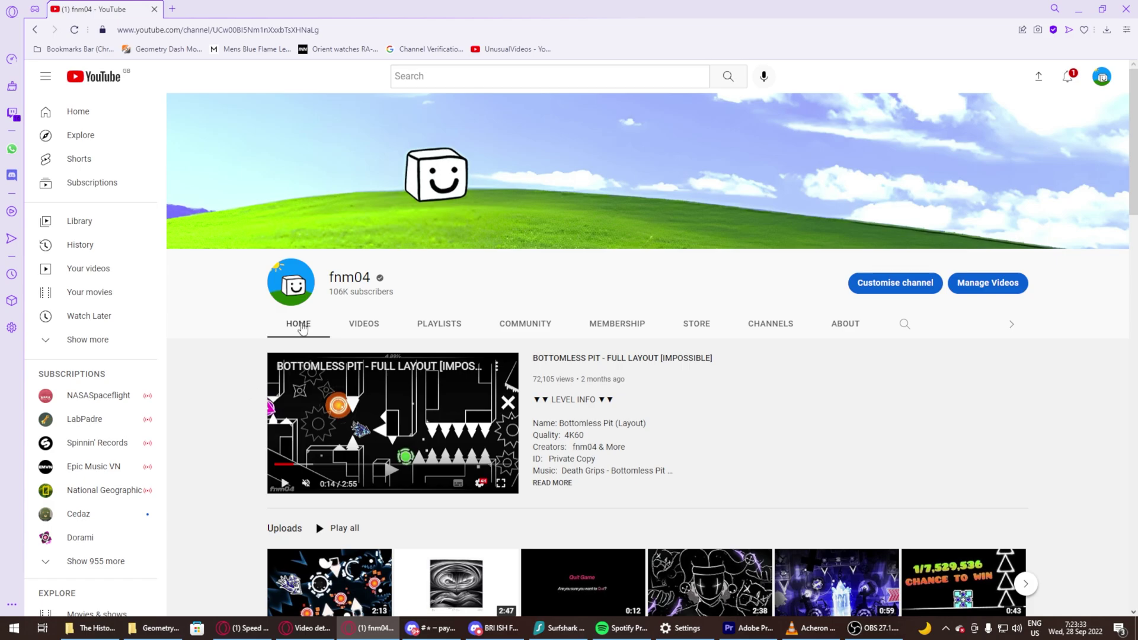
- Open the channel's VIDEOS list and sort the uploads by Most popular
left_click(362, 325)
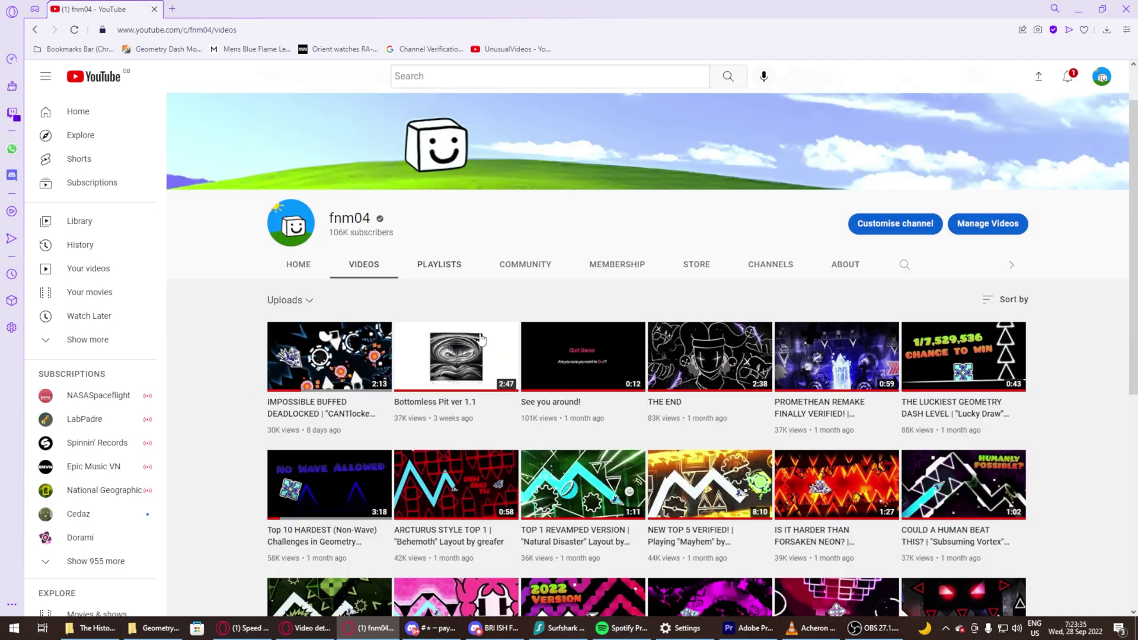
scroll(556, 358, "down", 7)
scroll(556, 359, "down", 2)
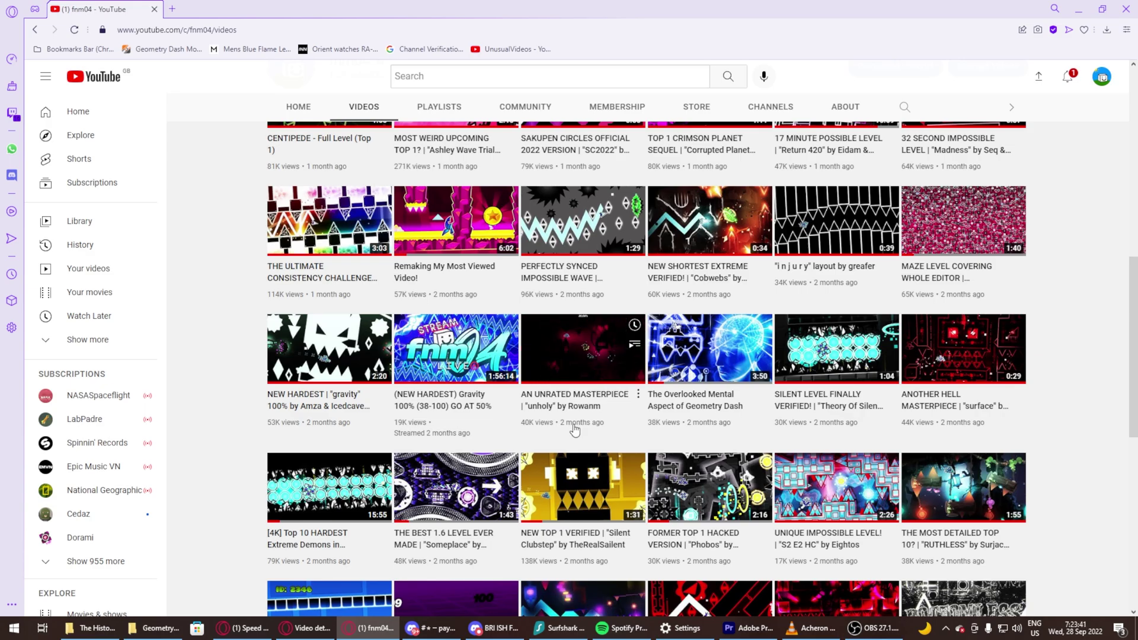
scroll(574, 430, "up", 10)
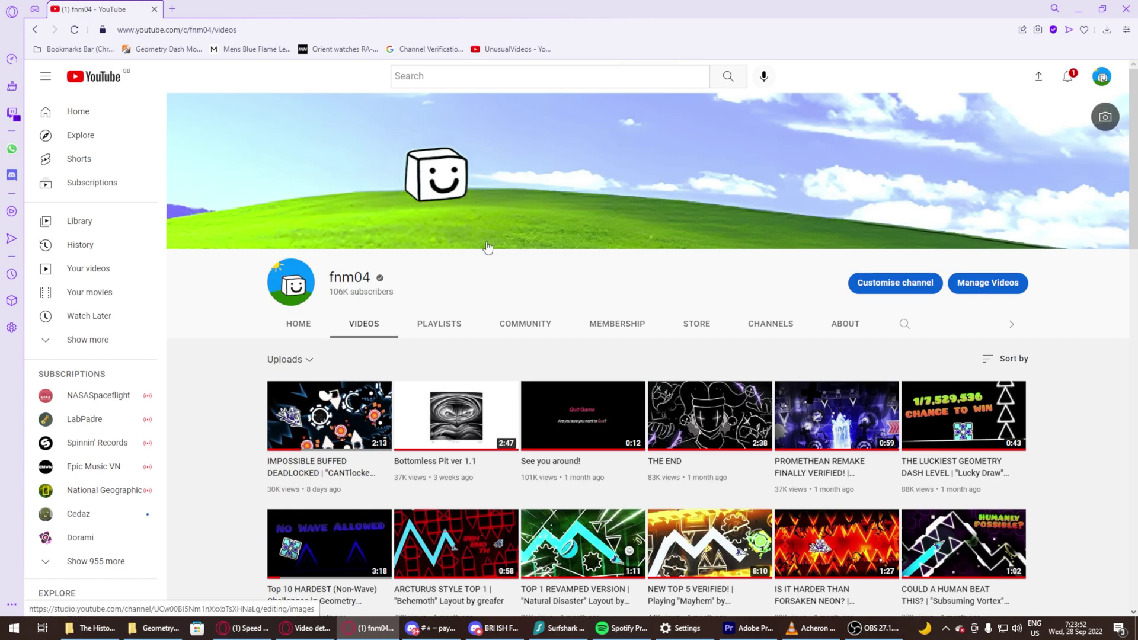
left_click(1009, 360)
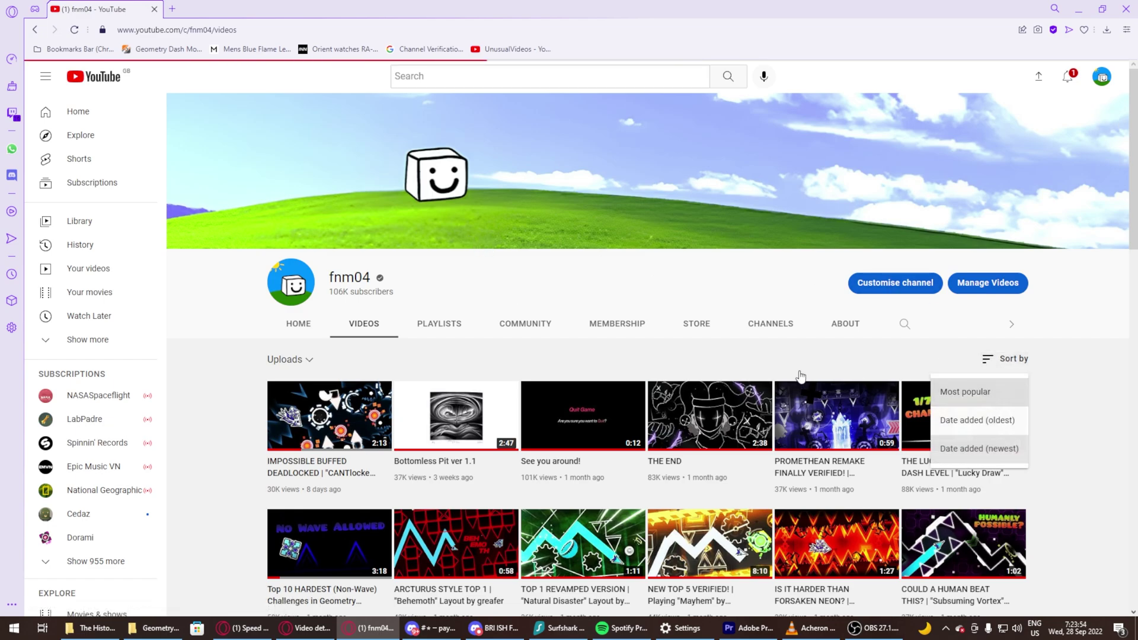
key("Return")
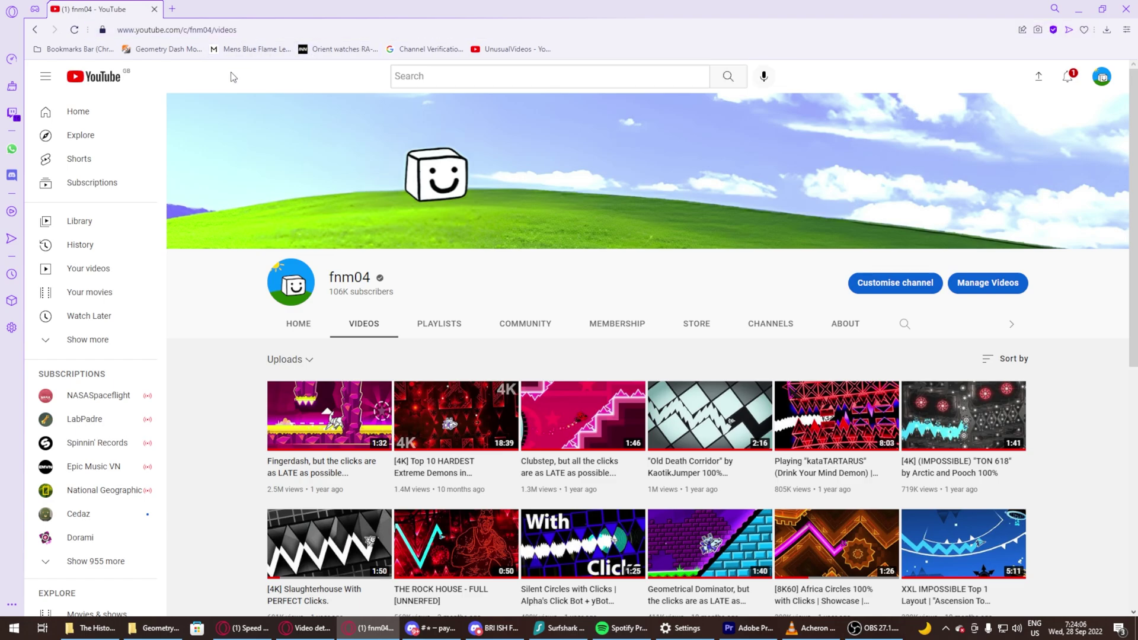
scroll(261, 107, "down", 2)
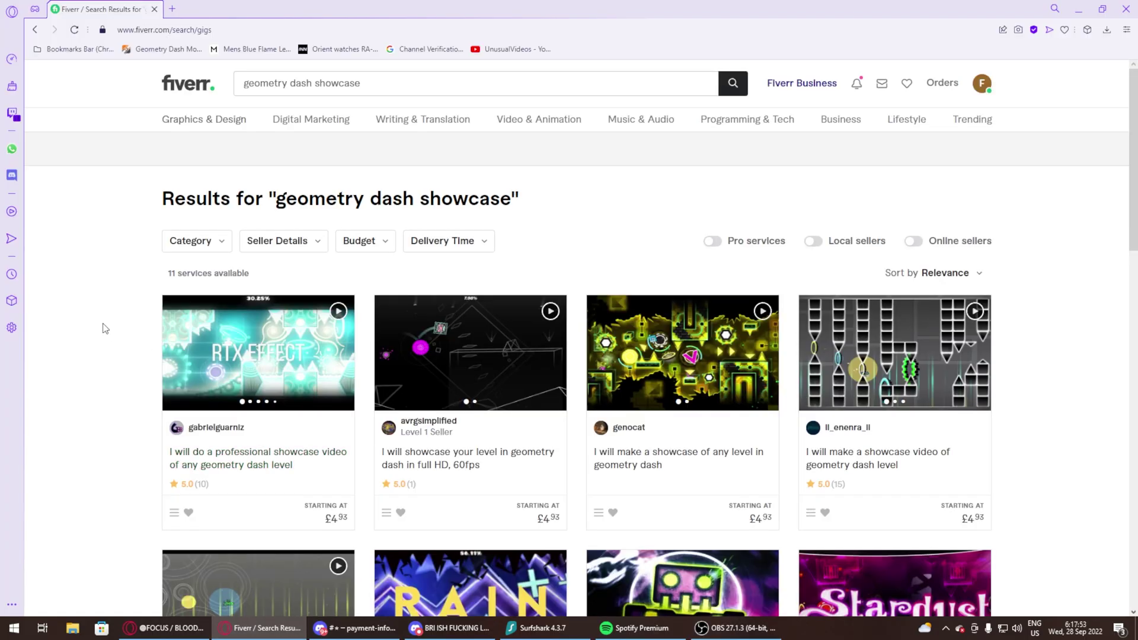
- Open the professional showcase video gig, look over its package title, then close it
scroll(119, 302, "down", 1)
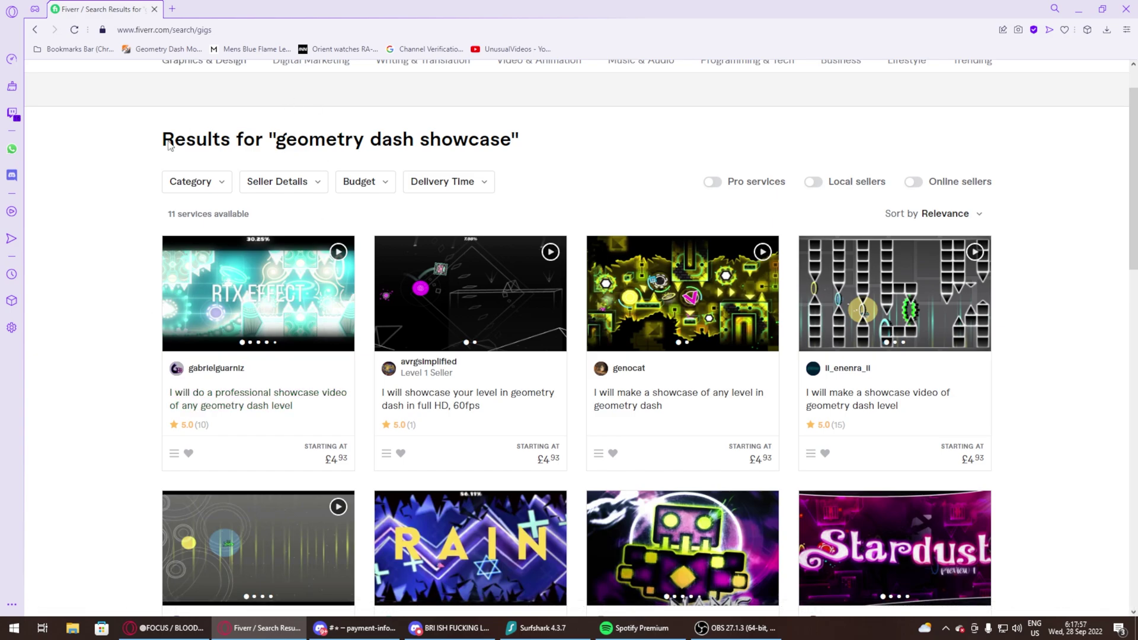
left_click_drag(164, 146, 647, 172)
left_click(452, 160)
scroll(566, 163, "down", 1)
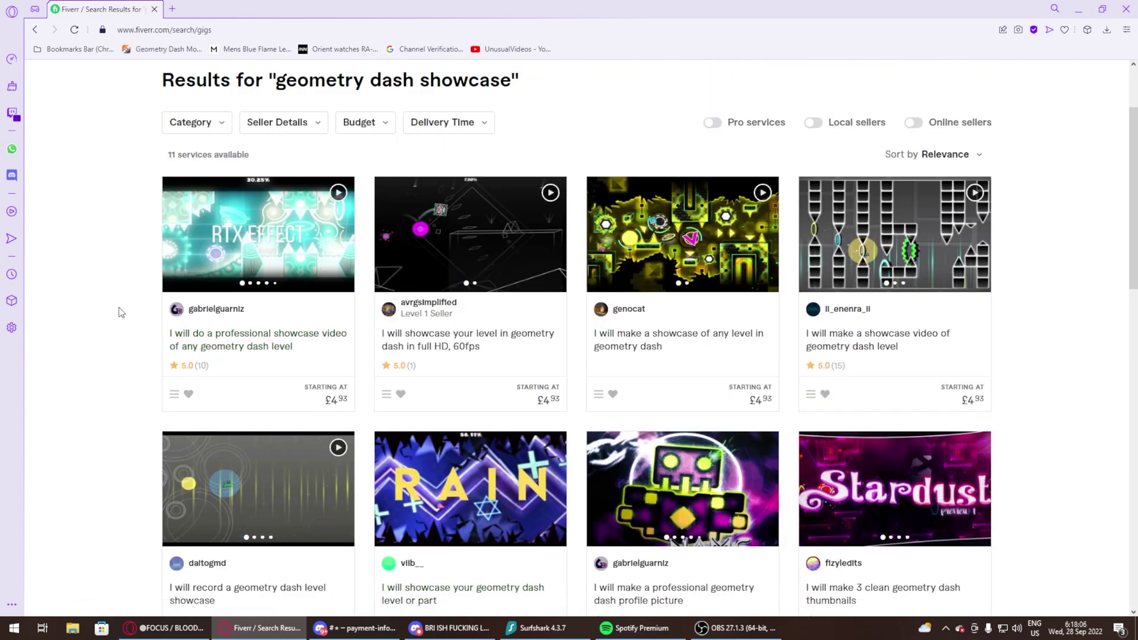
left_click(173, 342)
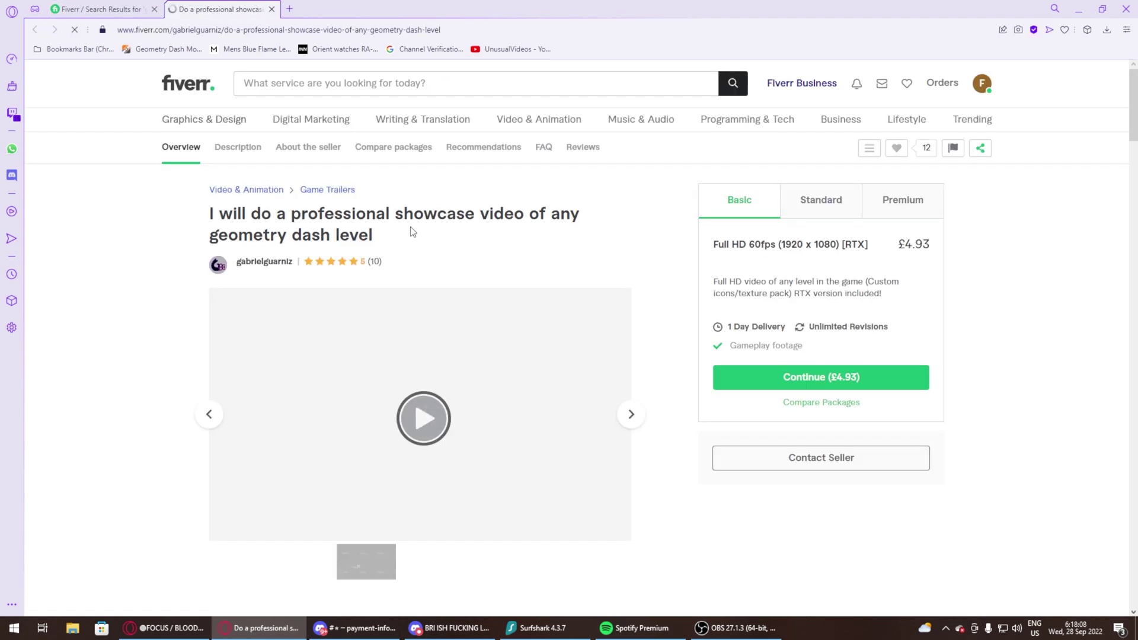
left_click_drag(781, 248, 858, 245)
left_click(887, 274)
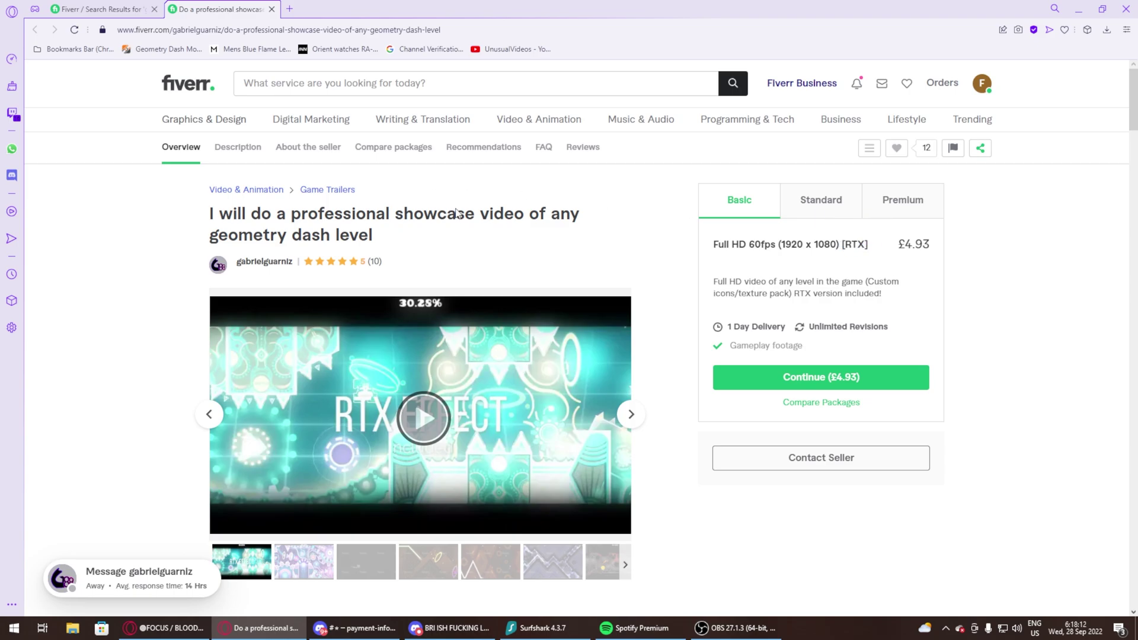
left_click(272, 9)
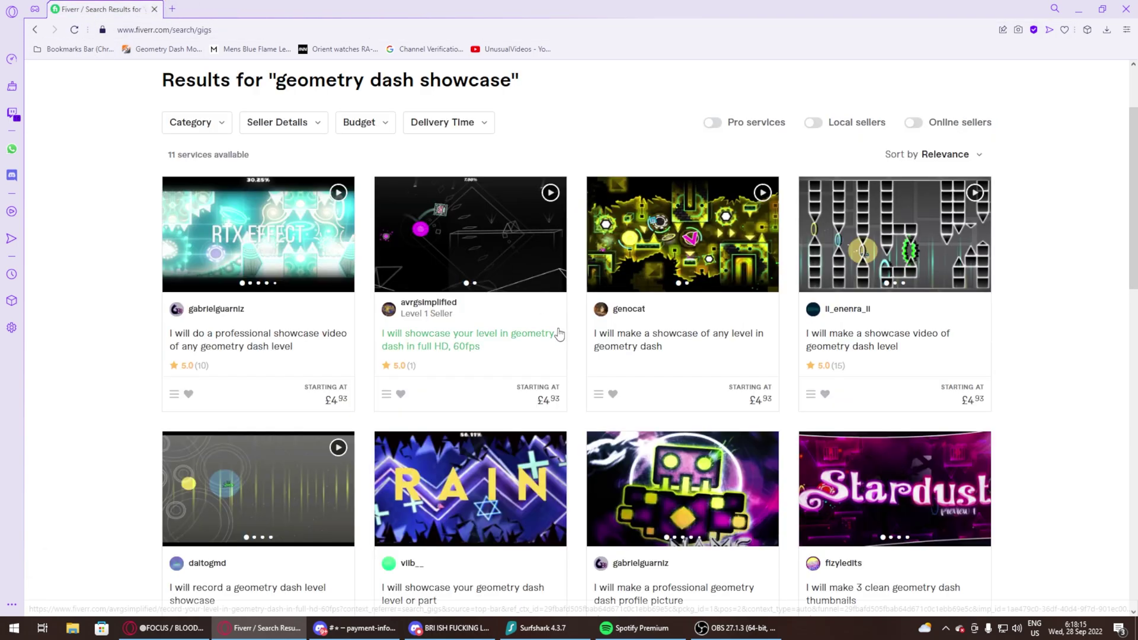
- Open the full HD 60fps showcase gig, review its 1080p Full HD and 1 Day Delivery details, then close it
left_click(476, 363)
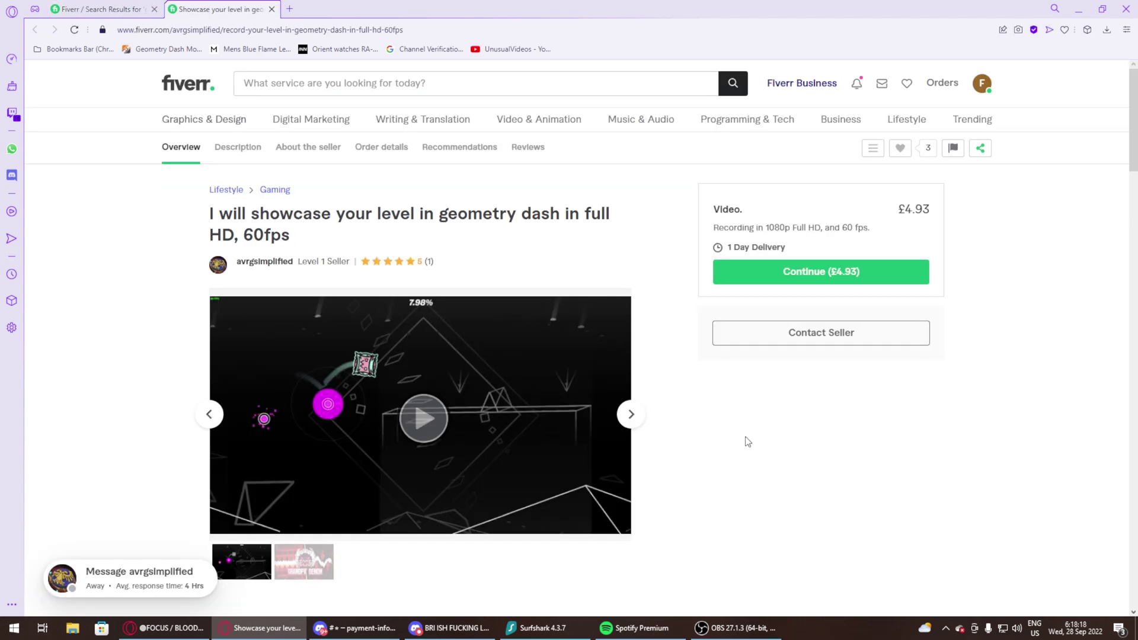
left_click_drag(769, 227, 824, 228)
left_click(884, 238)
left_click_drag(729, 249, 795, 228)
left_click(796, 252)
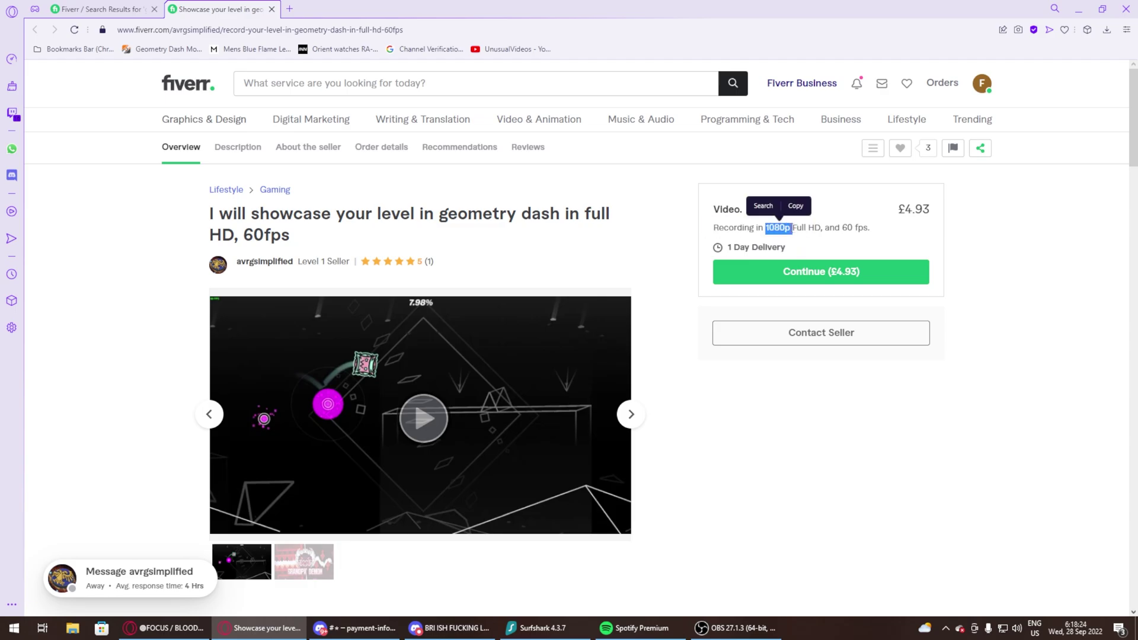
left_click(787, 230)
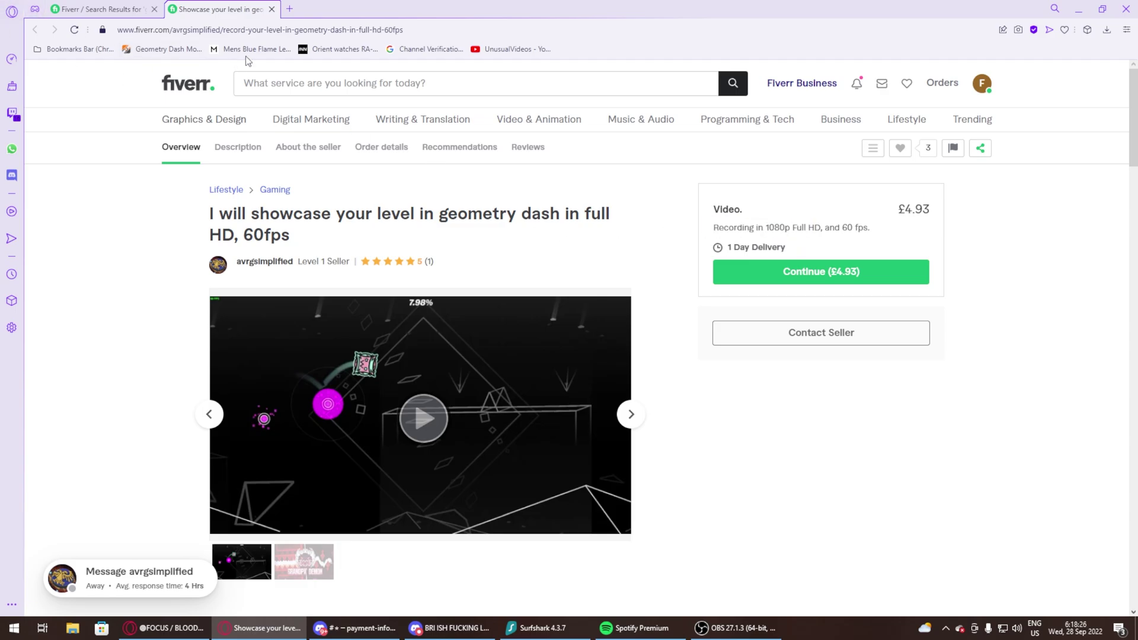
left_click(271, 9)
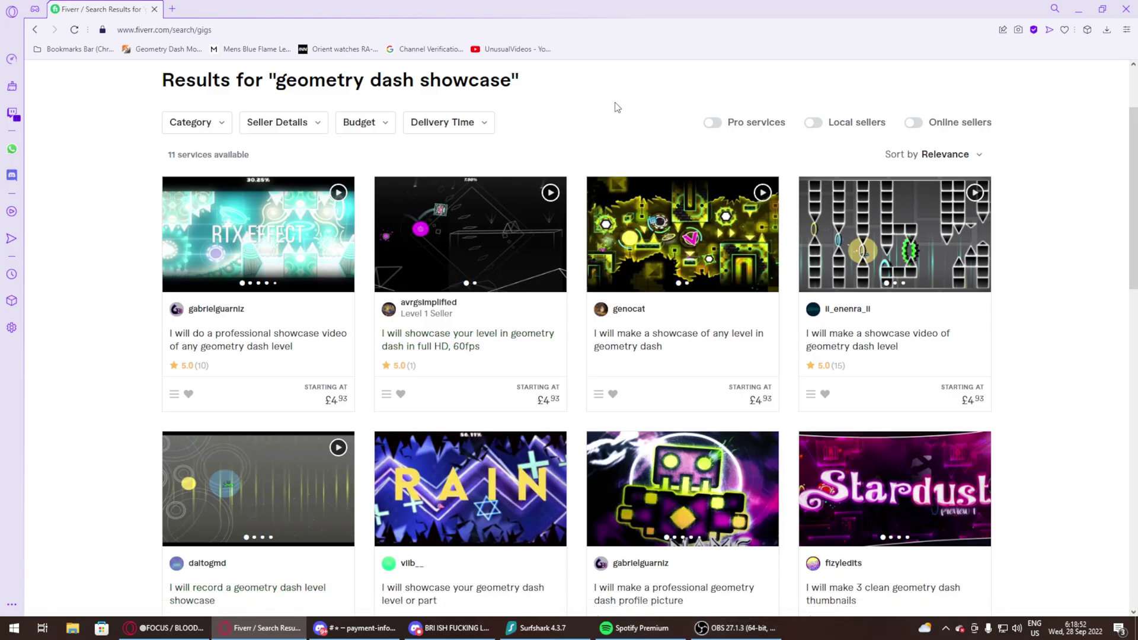
- Reopen and close the full HD 60fps gig, returning to the showcase results
left_click(500, 353)
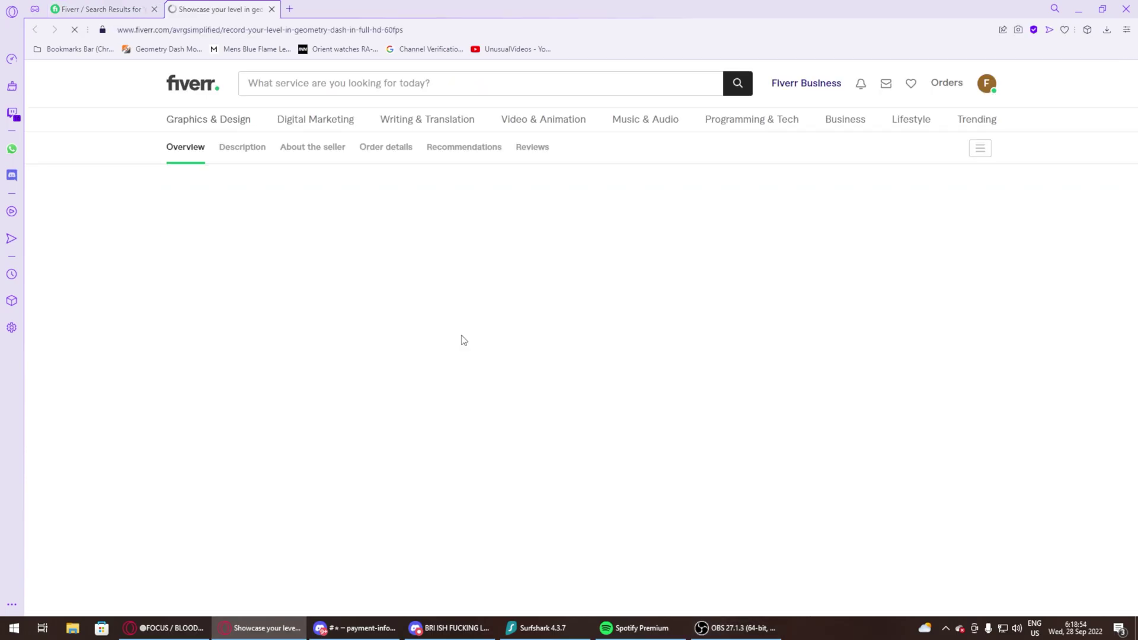
key("ctrl+w")
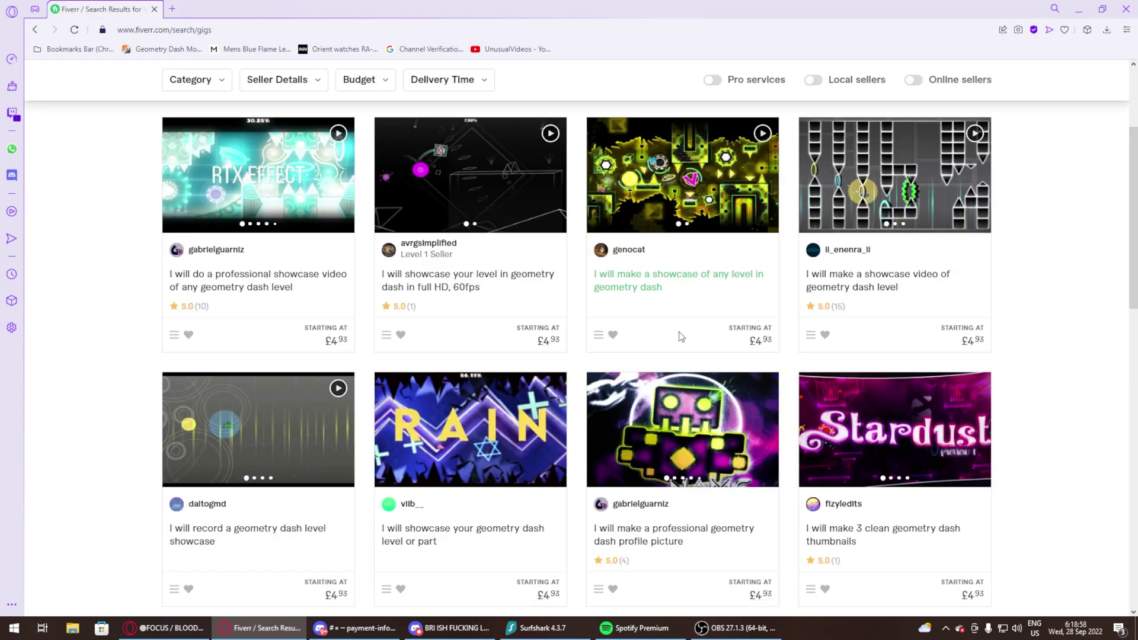
scroll(680, 332, "down", 2)
scroll(679, 331, "up", 1)
scroll(675, 323, "down", 3)
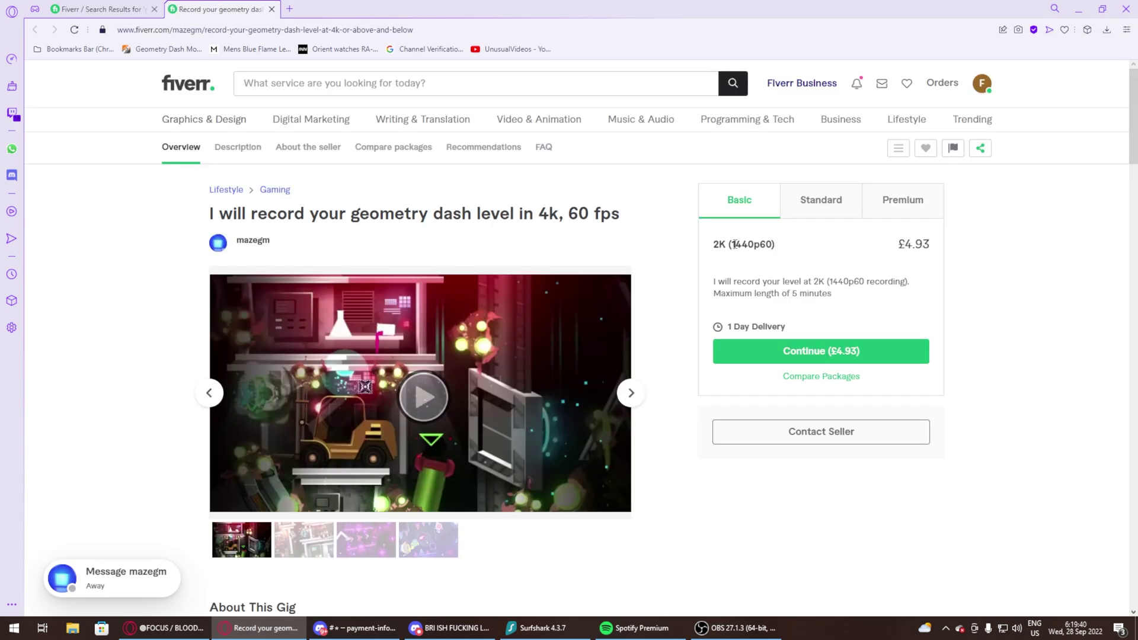
- In the 4K 60fps gig, compare the 1440p60, 4K £9.86 and 8K £14.79 packages
left_click_drag(735, 244, 802, 254)
left_click(797, 250)
left_click_drag(733, 245, 773, 245)
left_click(792, 257)
left_click(827, 201)
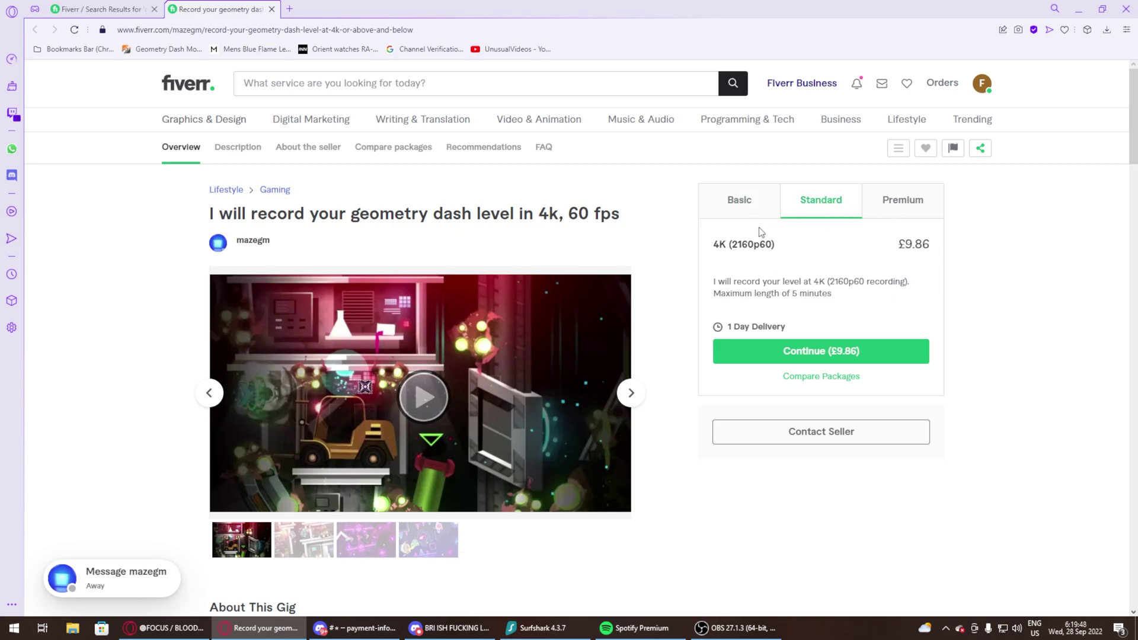
left_click(898, 205)
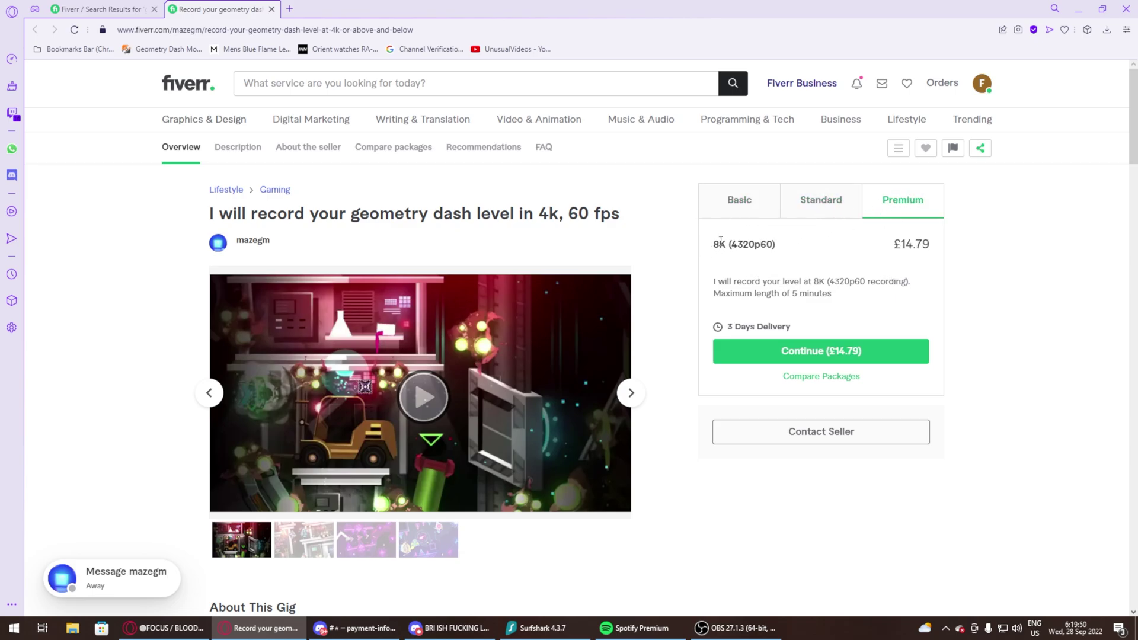
left_click_drag(717, 244, 787, 252)
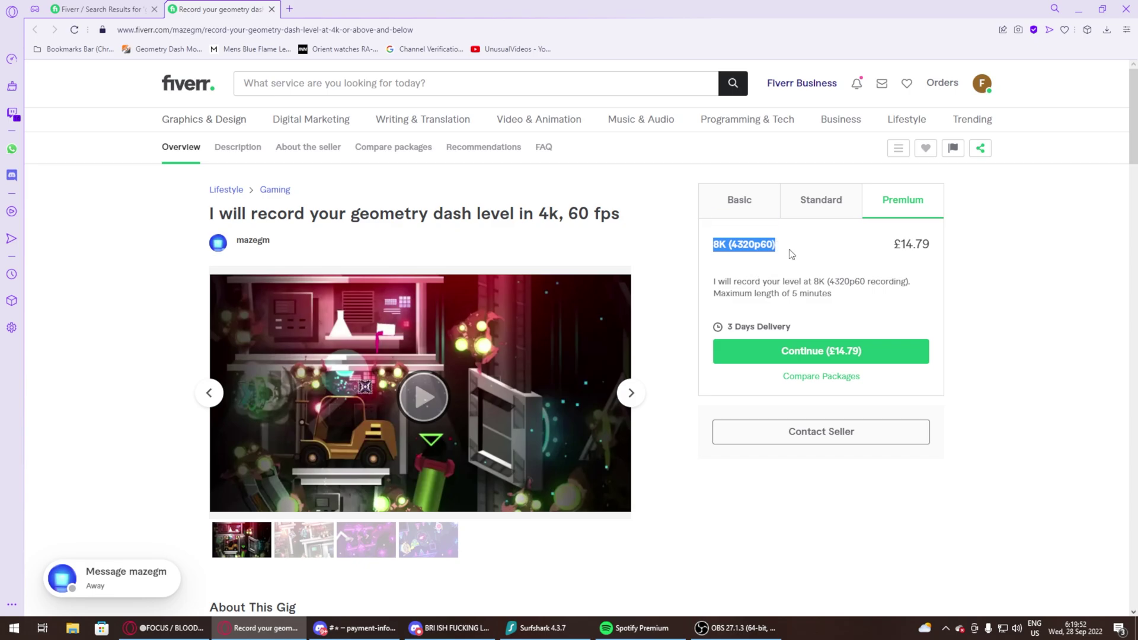
left_click(790, 254)
- Recheck the 8K package's 3 Days Delivery, ending on the 4K (2160p60) Standard package
left_click(816, 199)
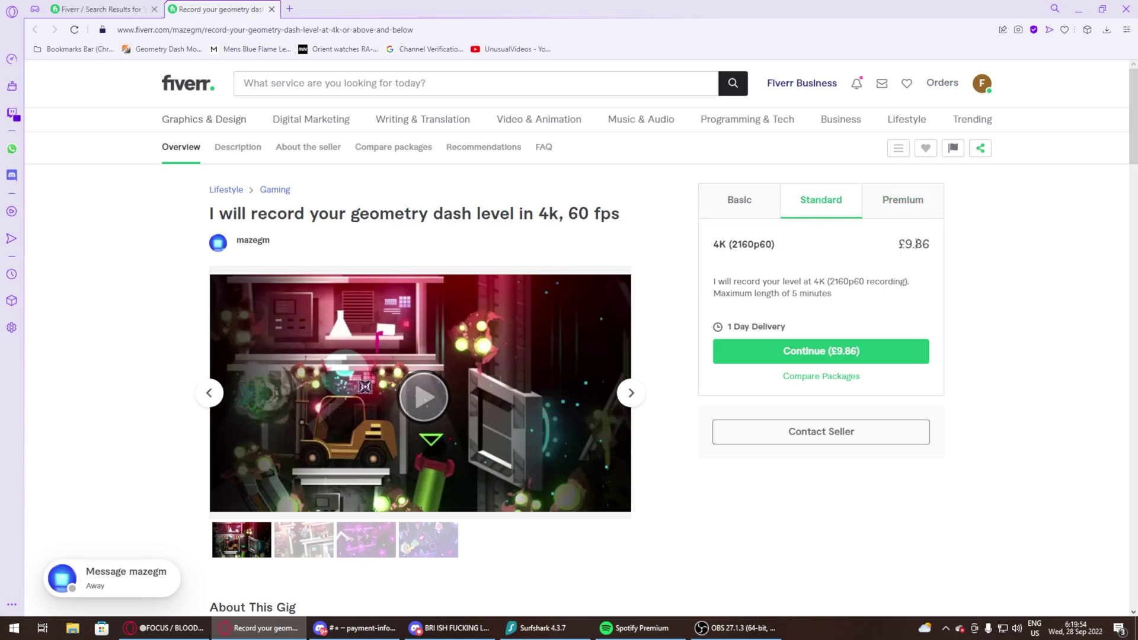
left_click(890, 204)
left_click_drag(728, 329, 794, 330)
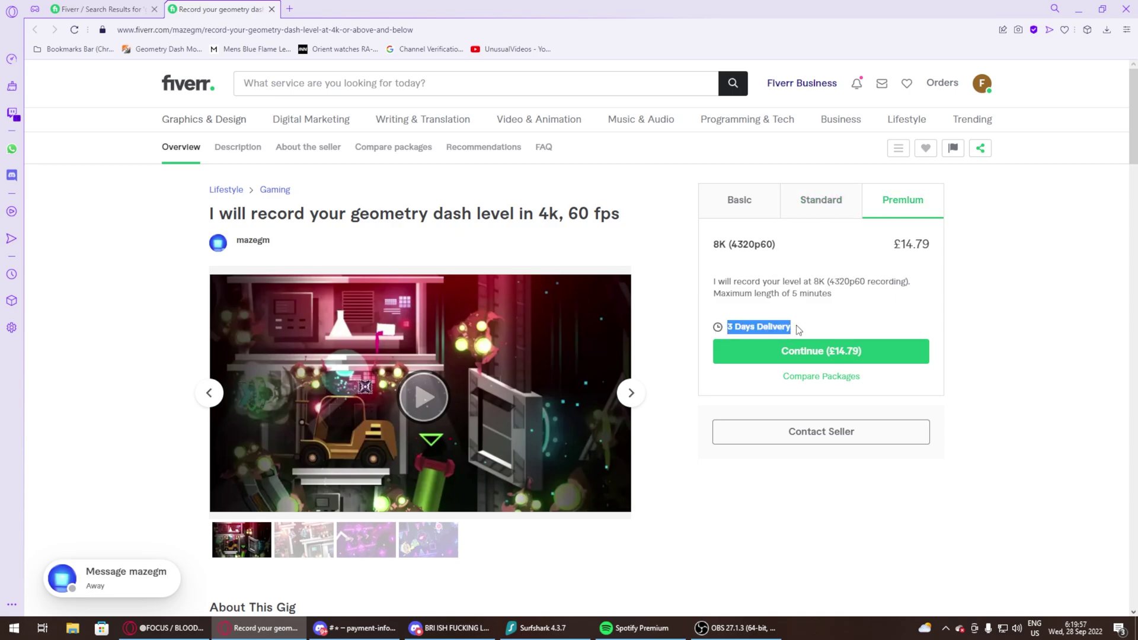
left_click(822, 210)
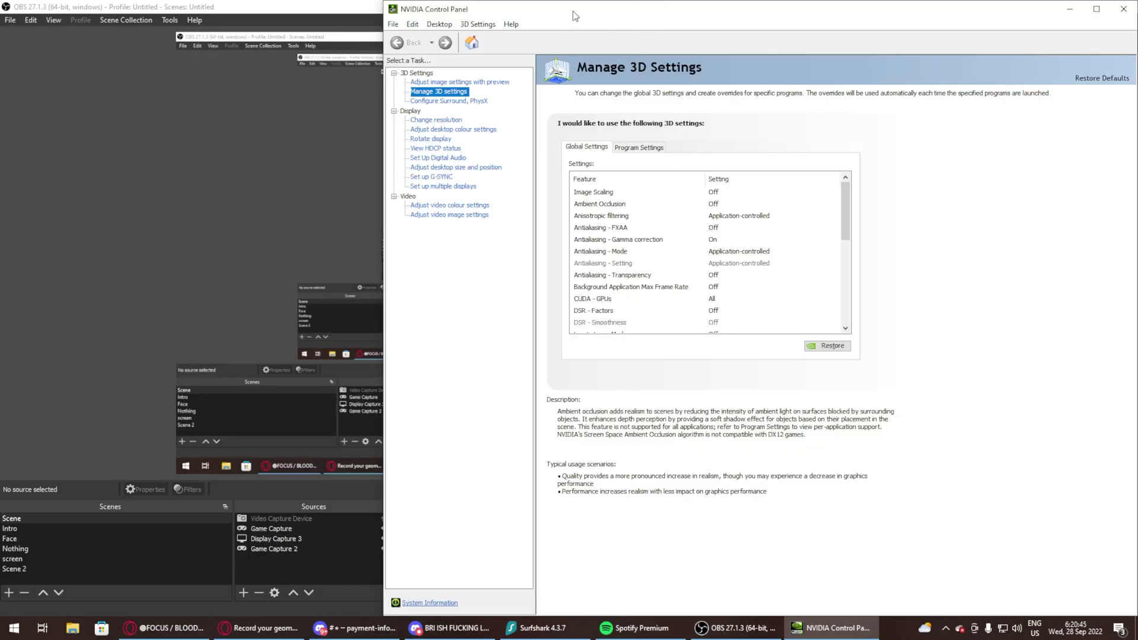
- Reposition the NVIDIA Control Panel window so the OBS controls stay visible
left_click_drag(574, 15, 474, 195)
left_click_drag(559, 189, 431, 83)
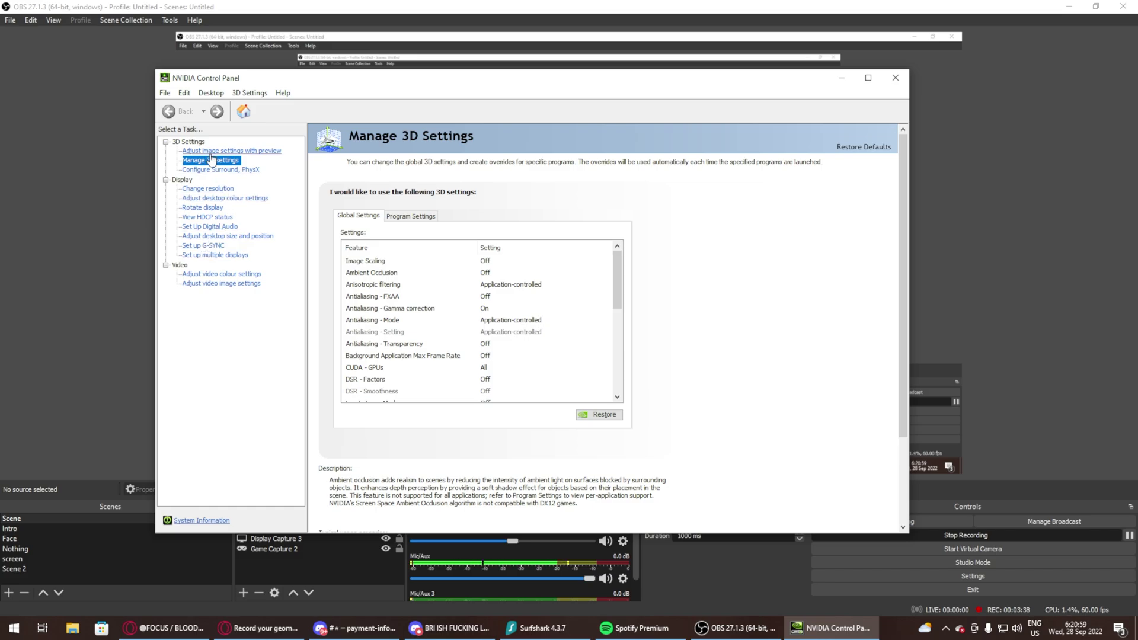
scroll(486, 326, "down", 1)
- Tick the 4.00x factor in Global Settings' DSR - Factors and confirm with OK
left_click(379, 347)
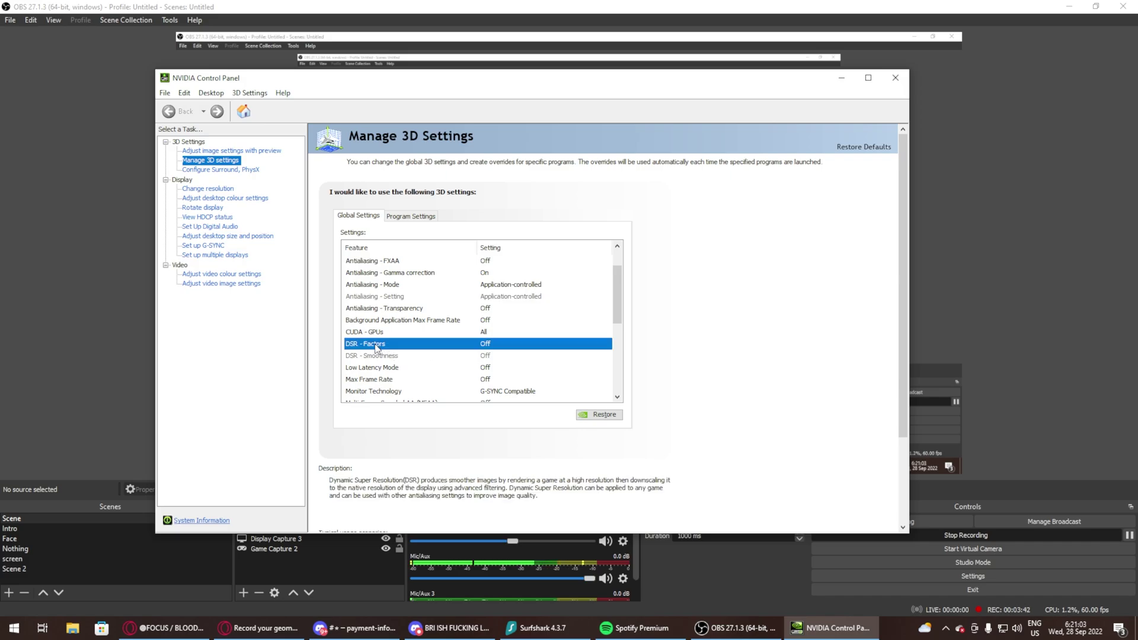
left_click(489, 351)
left_click(490, 349)
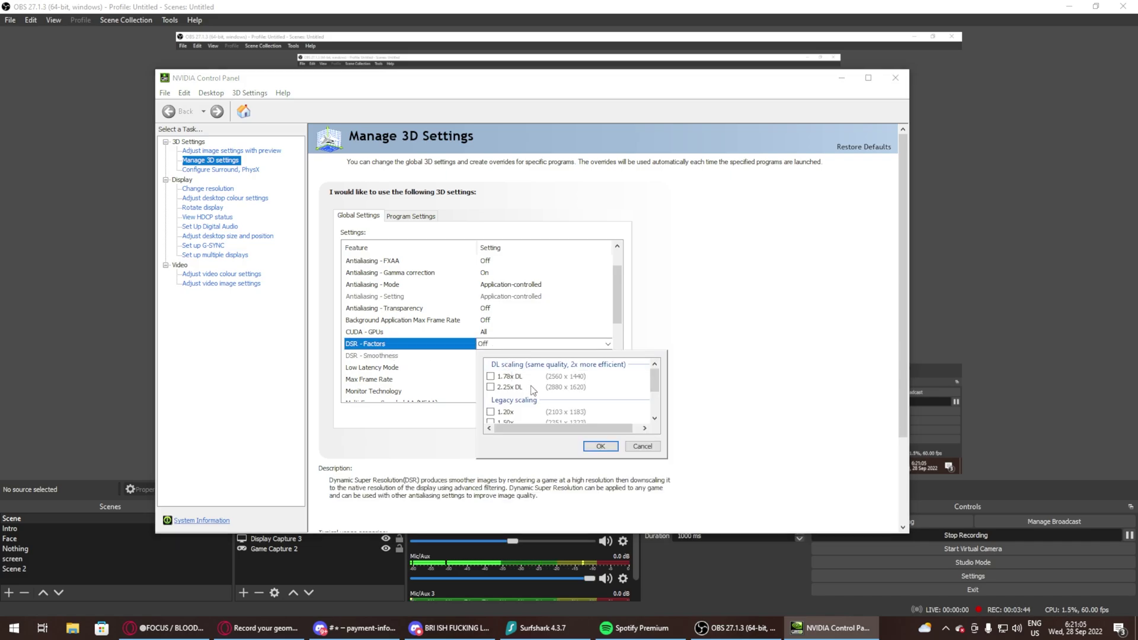
scroll(521, 393, "down", 2)
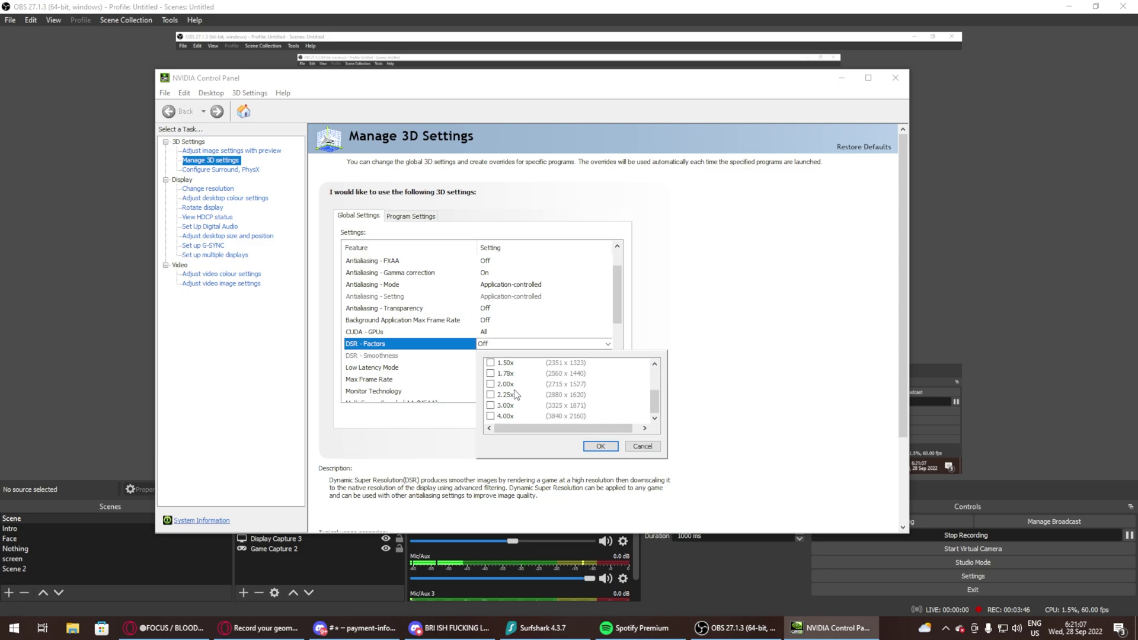
left_click(490, 416)
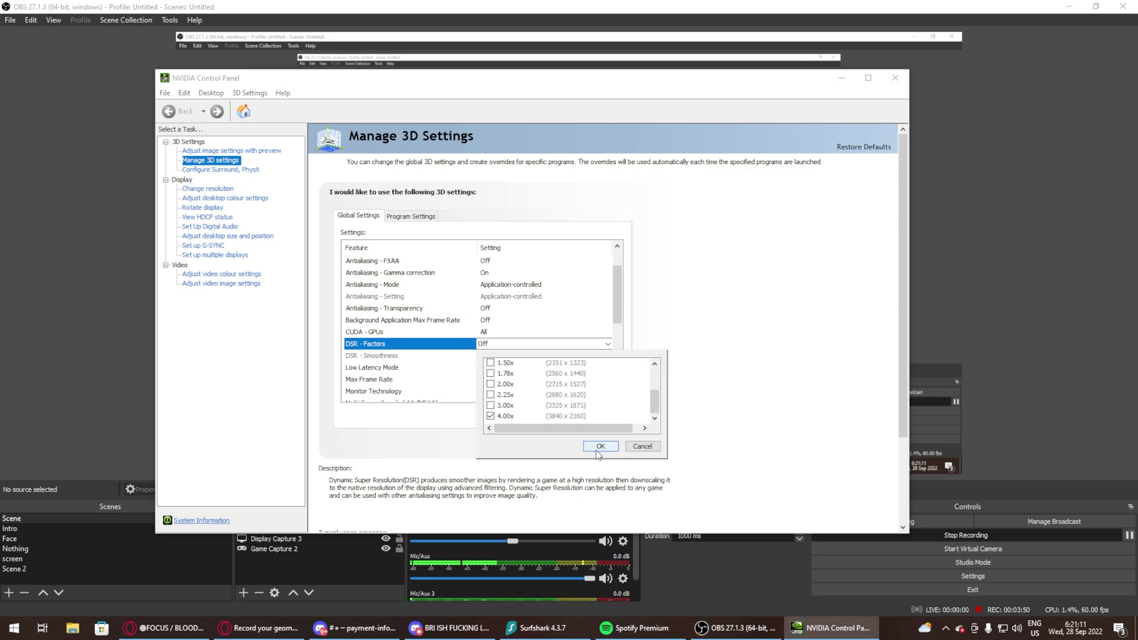
left_click(598, 448)
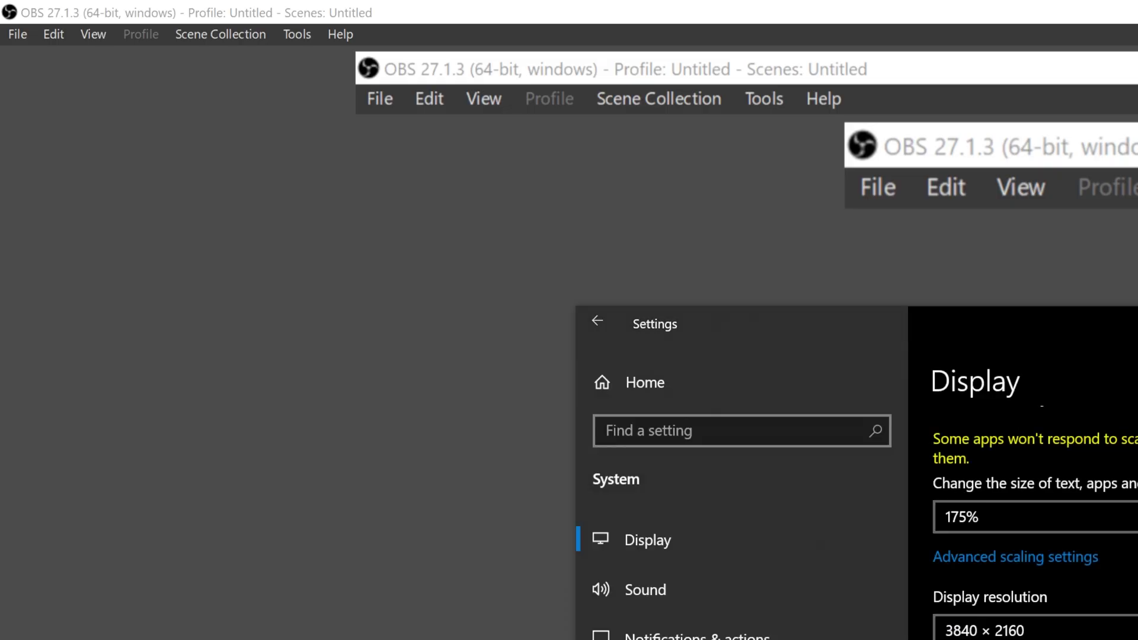
- Close the Display settings after confirming 3840 × 2160 at 175% scale
key("alt+F4")
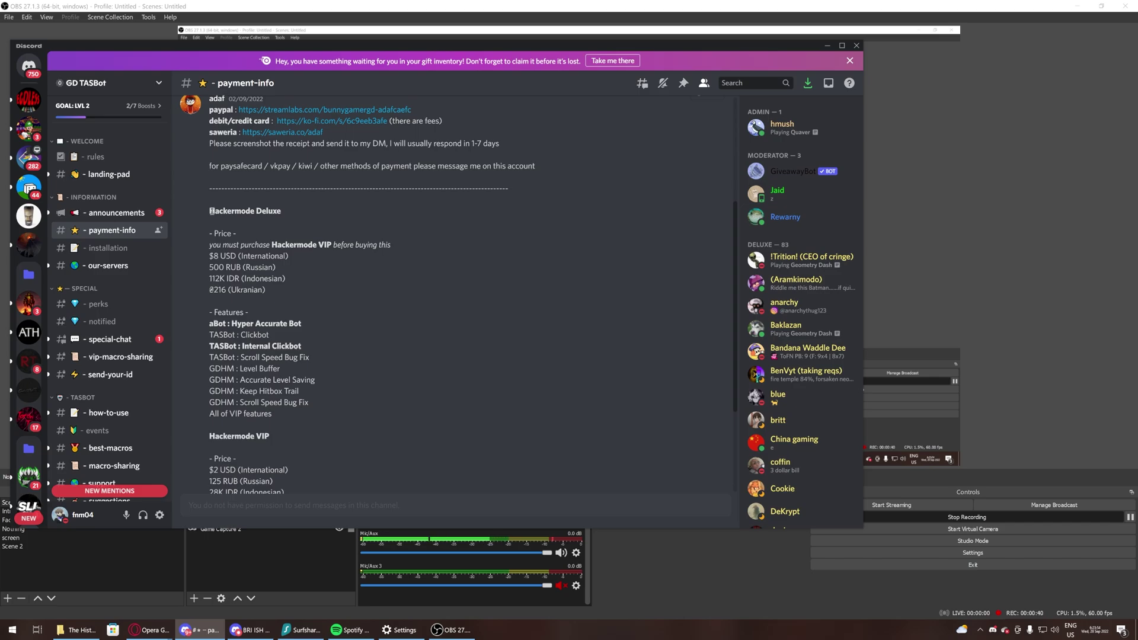
left_click_drag(212, 211, 309, 224)
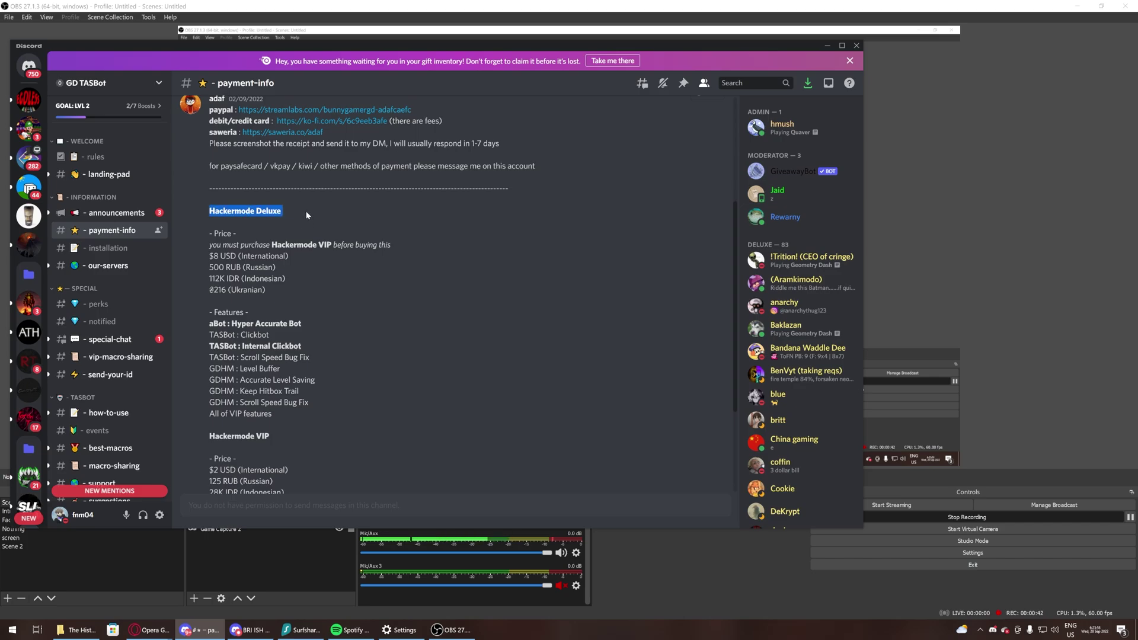
left_click(309, 218)
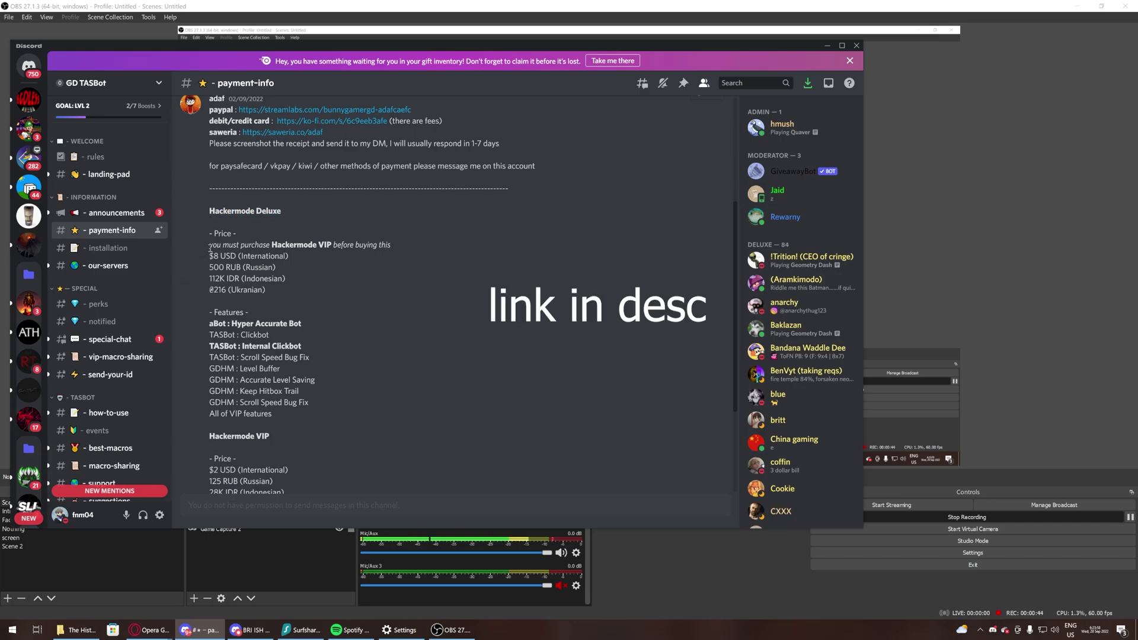
left_click_drag(209, 256, 243, 268)
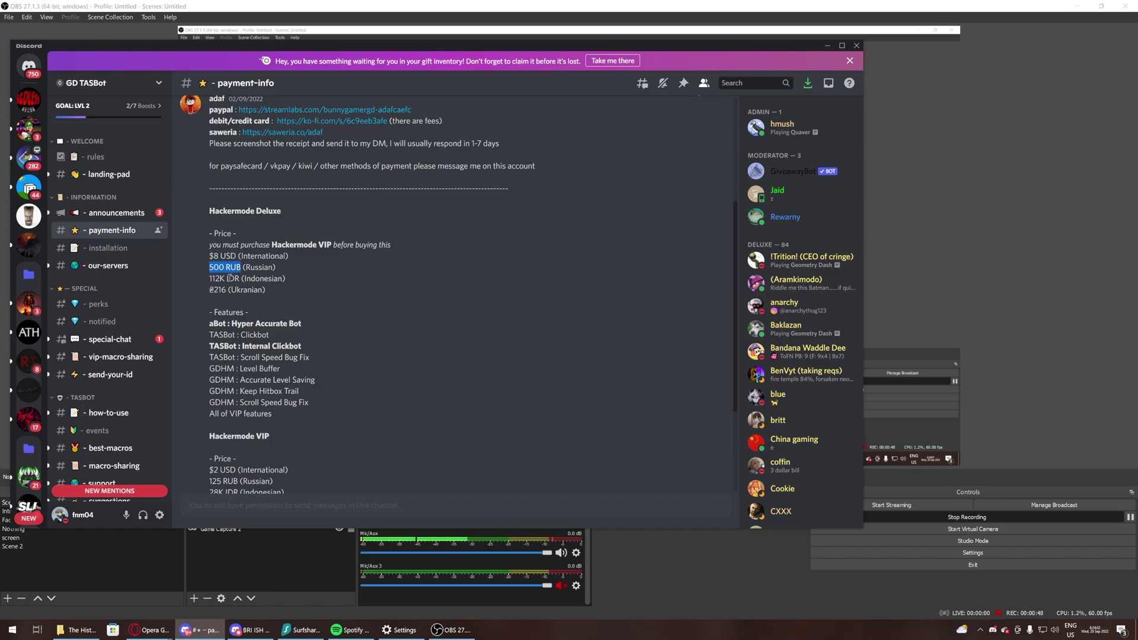
left_click(243, 267)
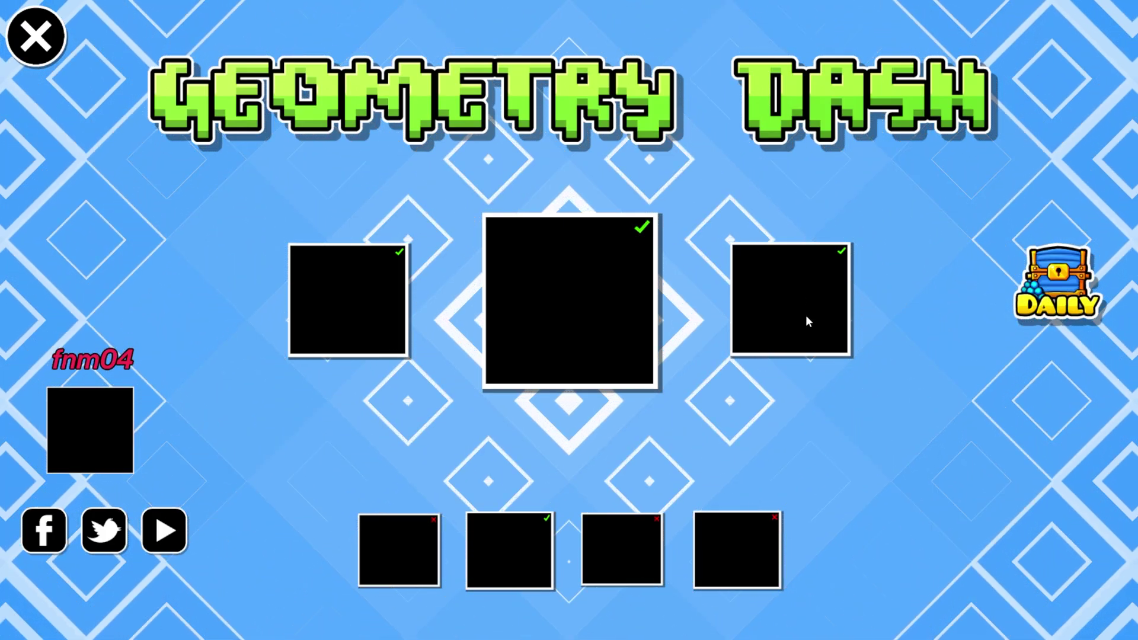
- Search online levels by Demon difficulty, open the Demon List and update Acheron
left_click(806, 321)
left_click(816, 570)
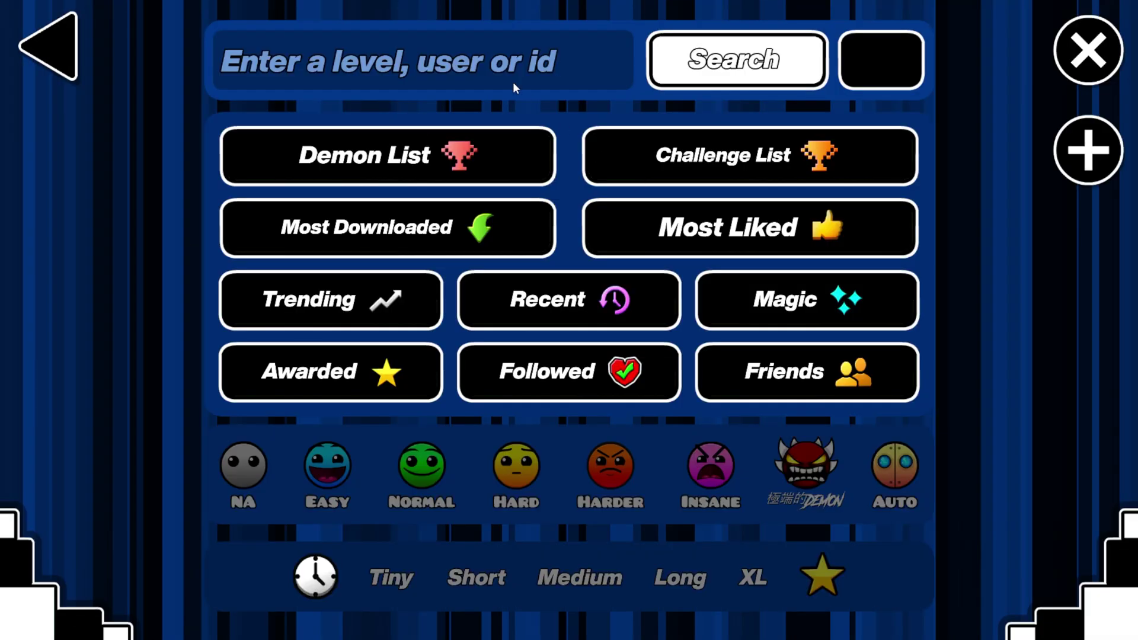
left_click(799, 464)
left_click(436, 132)
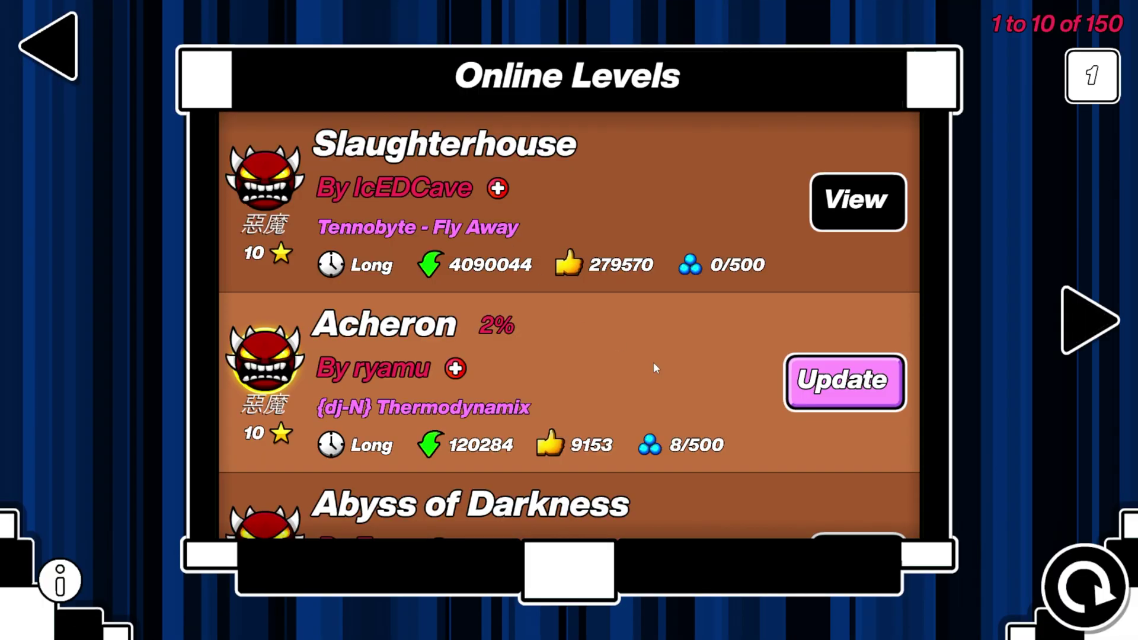
left_click(846, 384)
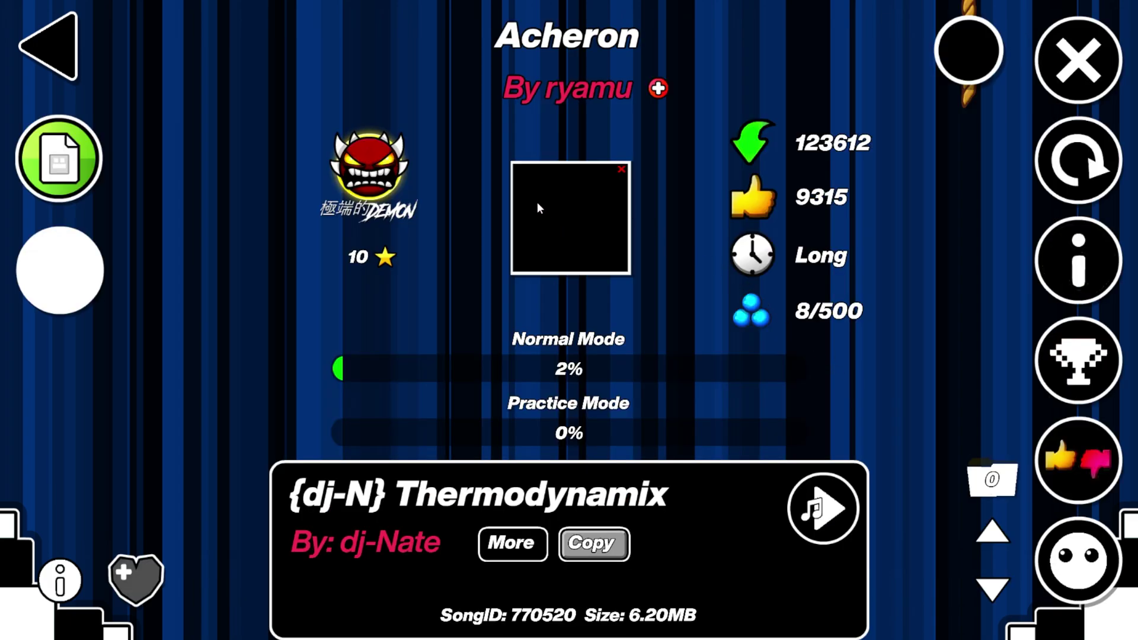
- Play Acheron past the high object warning, pause, and bring up the TASBot overlay
left_click(571, 218)
left_click(661, 385)
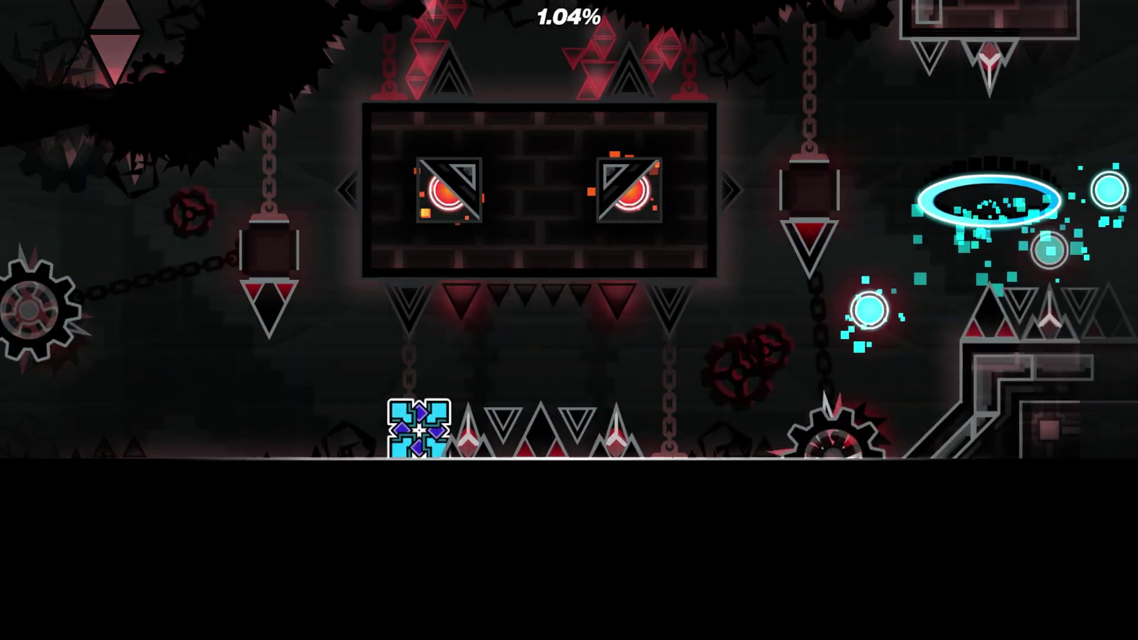
key("Escape")
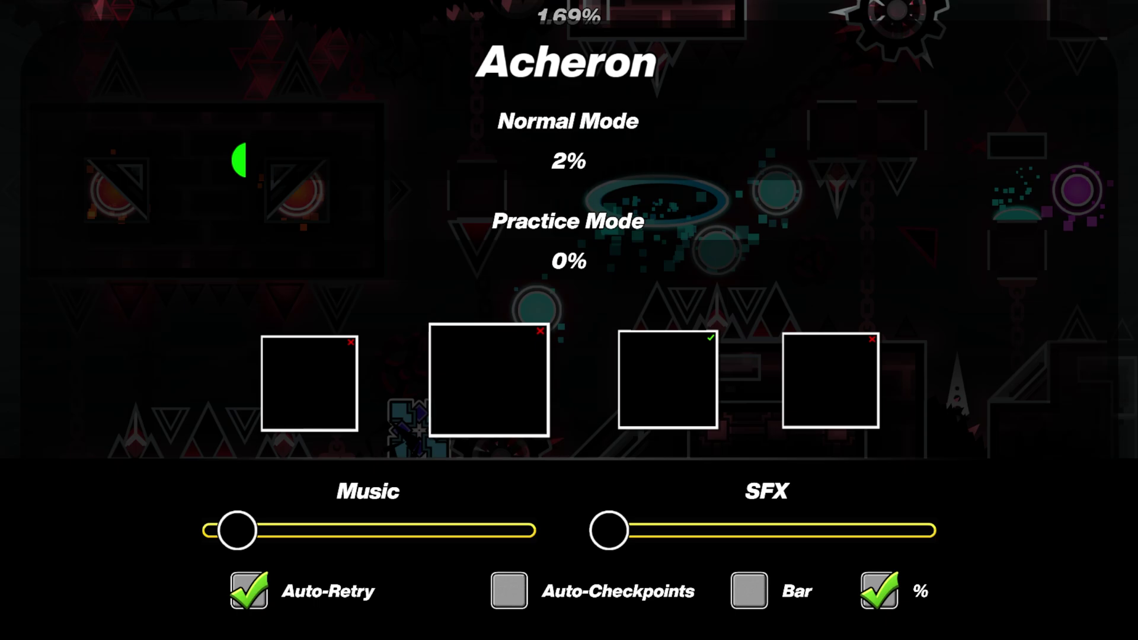
left_click(489, 374)
key("Tab")
key("Tab")
key("Escape")
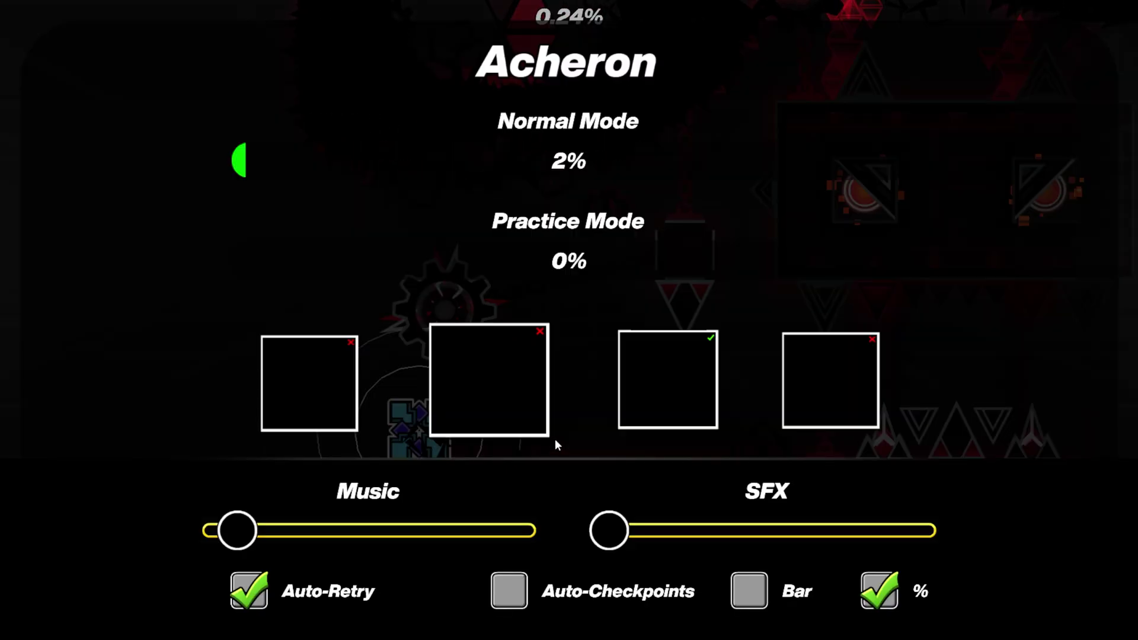
key("Alt_R")
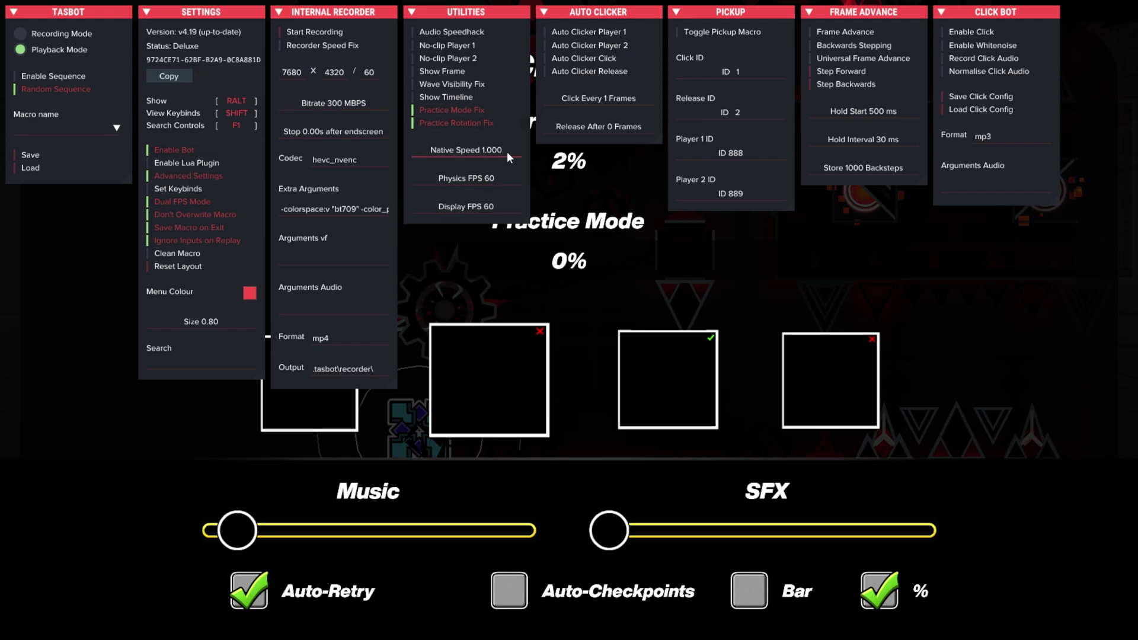
- Set both Physics FPS and Display FPS to 240 in TASBot Utilities
double_click(480, 180)
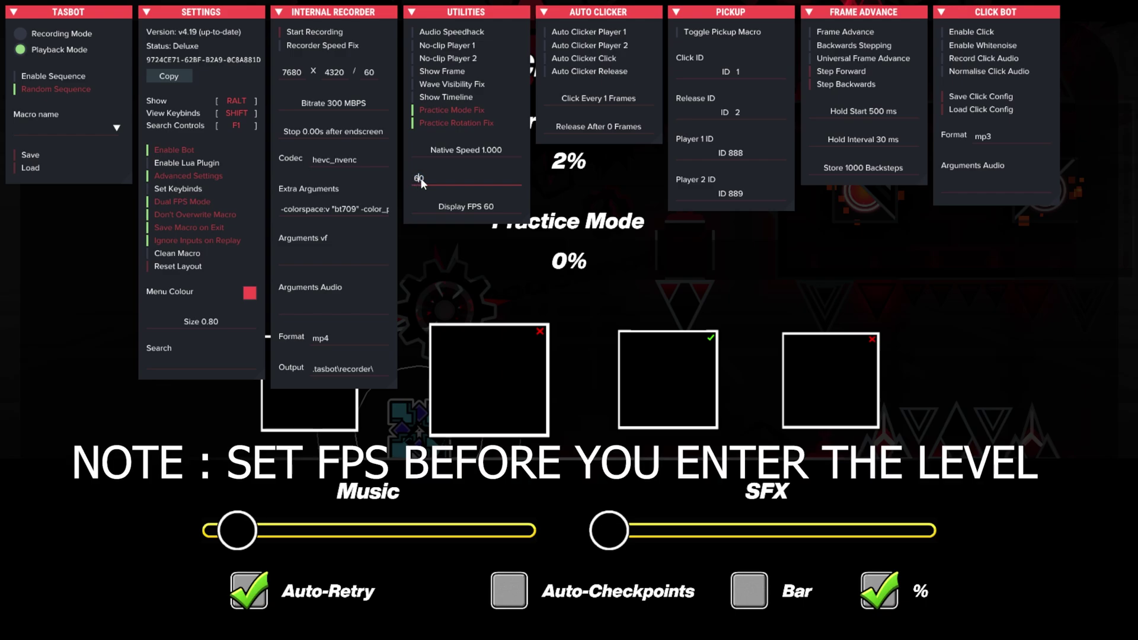
type("240")
double_click(450, 205)
left_click(419, 211)
key("BackSpace")
type("240")
key("Return")
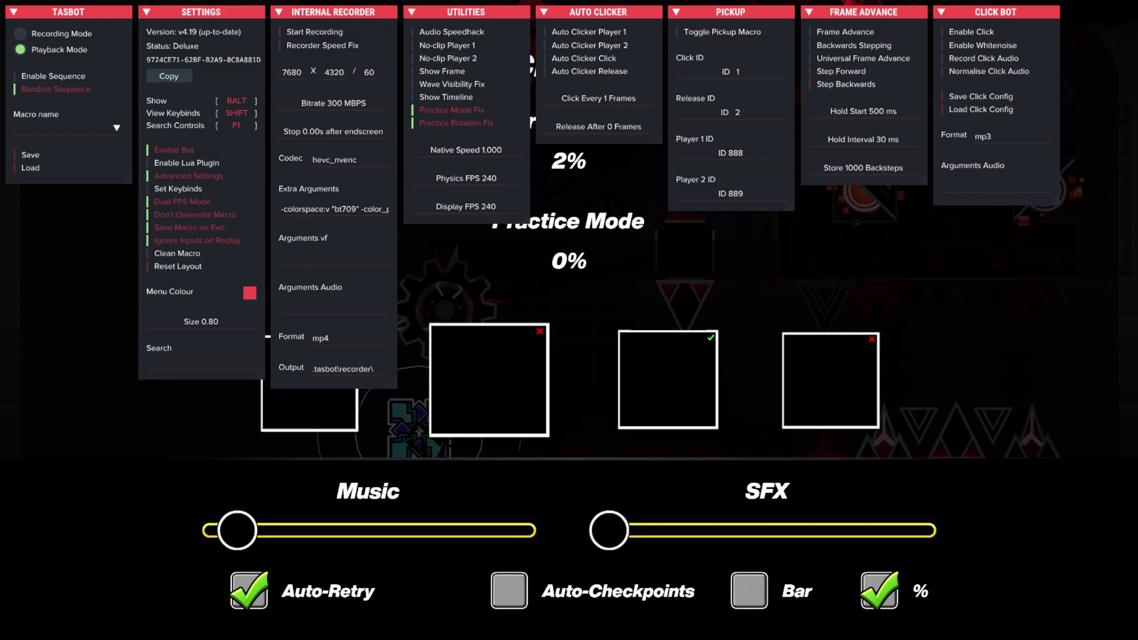
- Switch to Recording Mode with macro name 'acheron', then restart Acheron in practice mode and pause
left_click(48, 33)
left_click(52, 132)
type("acheron")
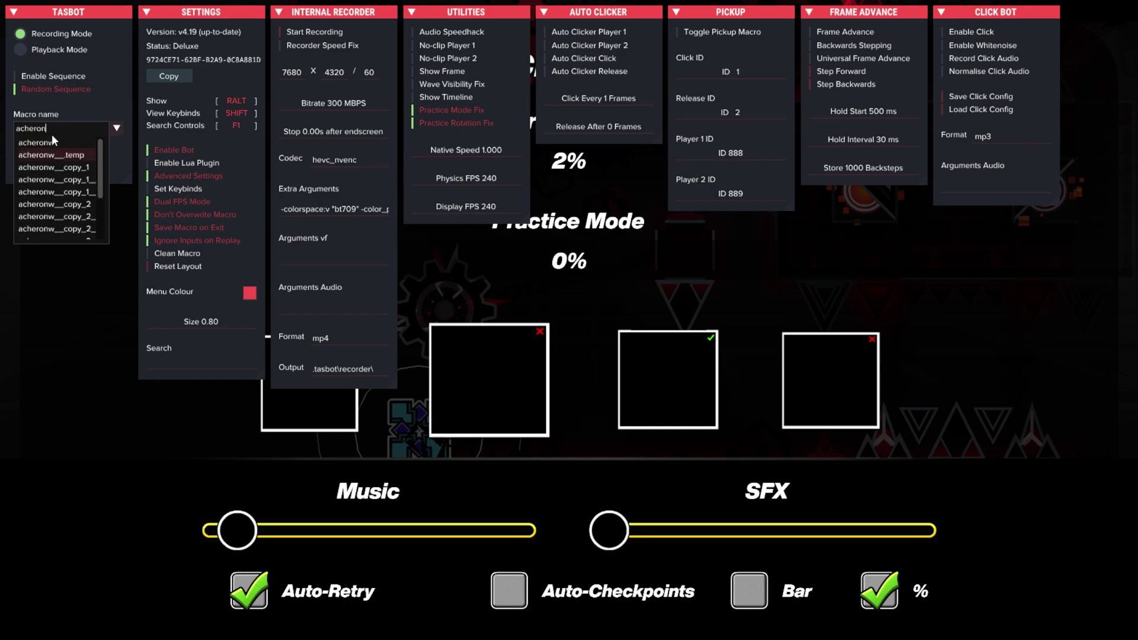
left_click(52, 371)
key("Alt_R")
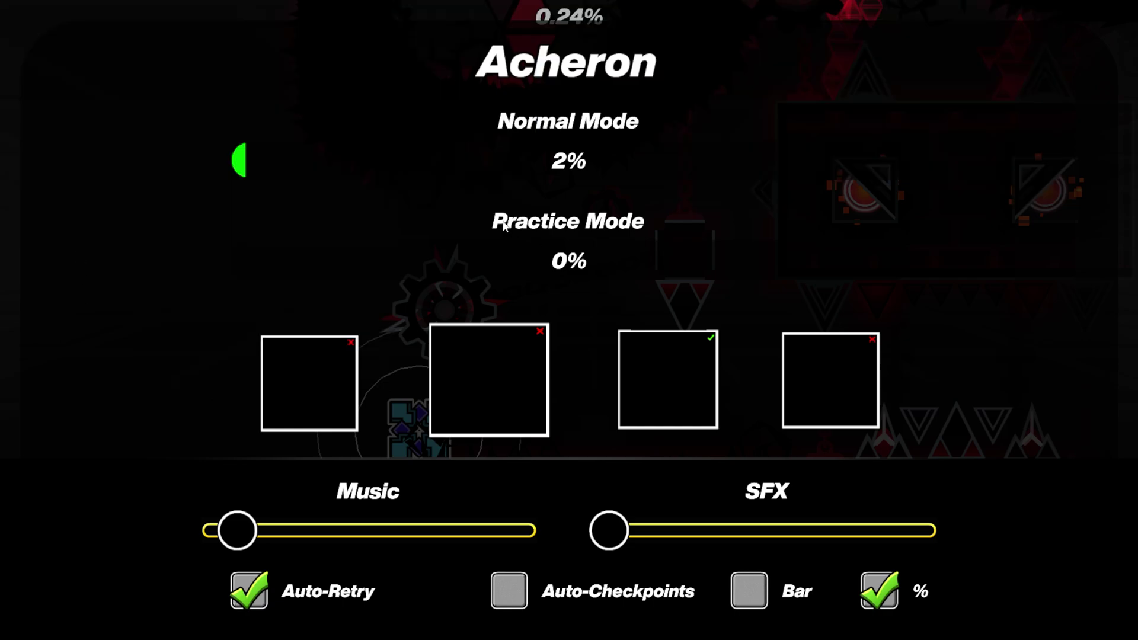
left_click(322, 384)
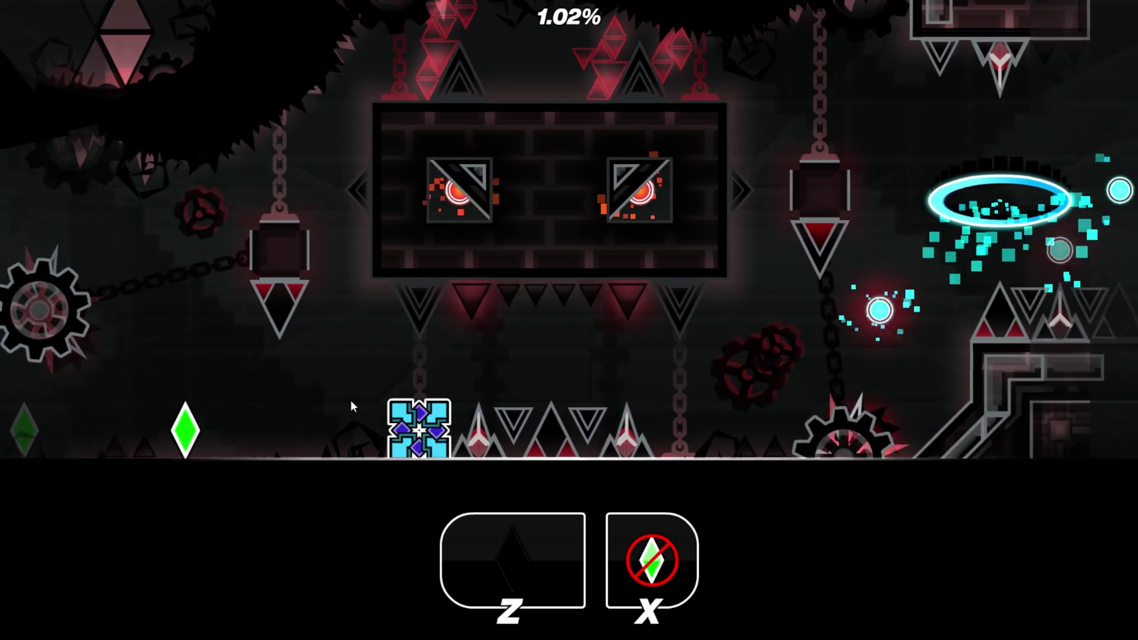
key("Escape")
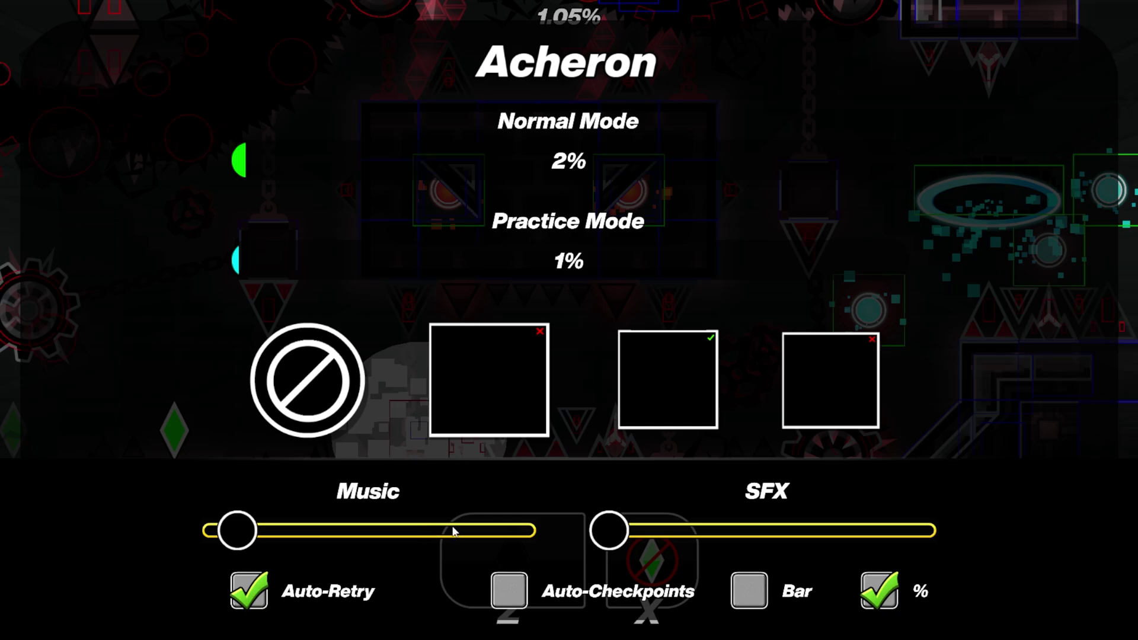
- Restart Acheron and re-enter practice mode so hitboxes and the trail show, pausing at 1.05%
left_click(817, 375)
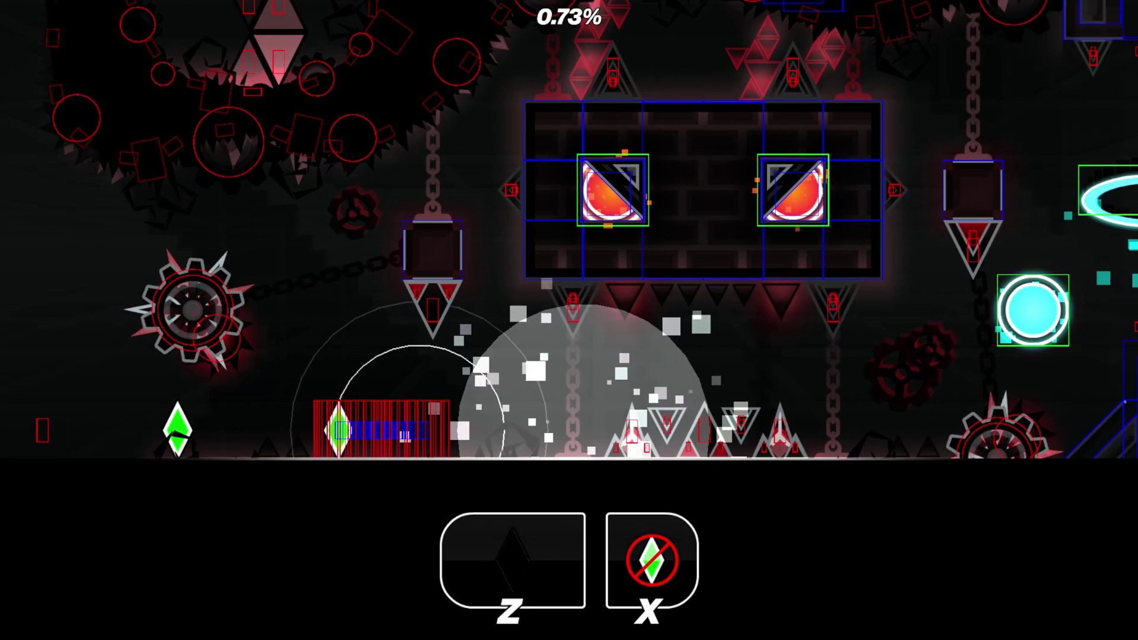
key("Escape")
left_click(543, 380)
key("Escape")
left_click(324, 382)
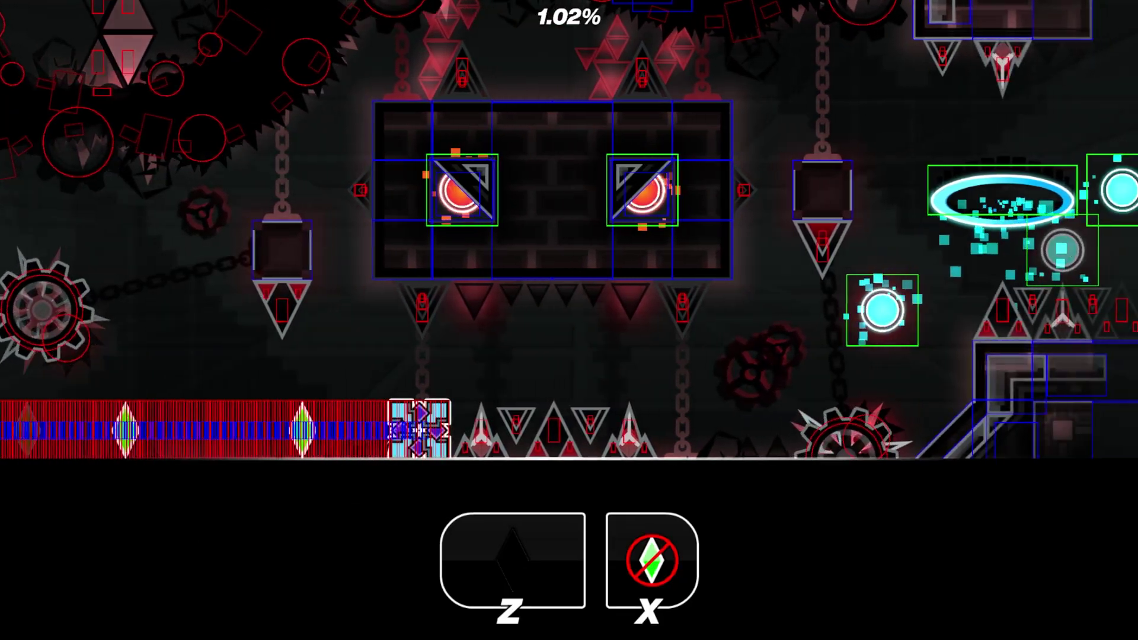
key("Escape")
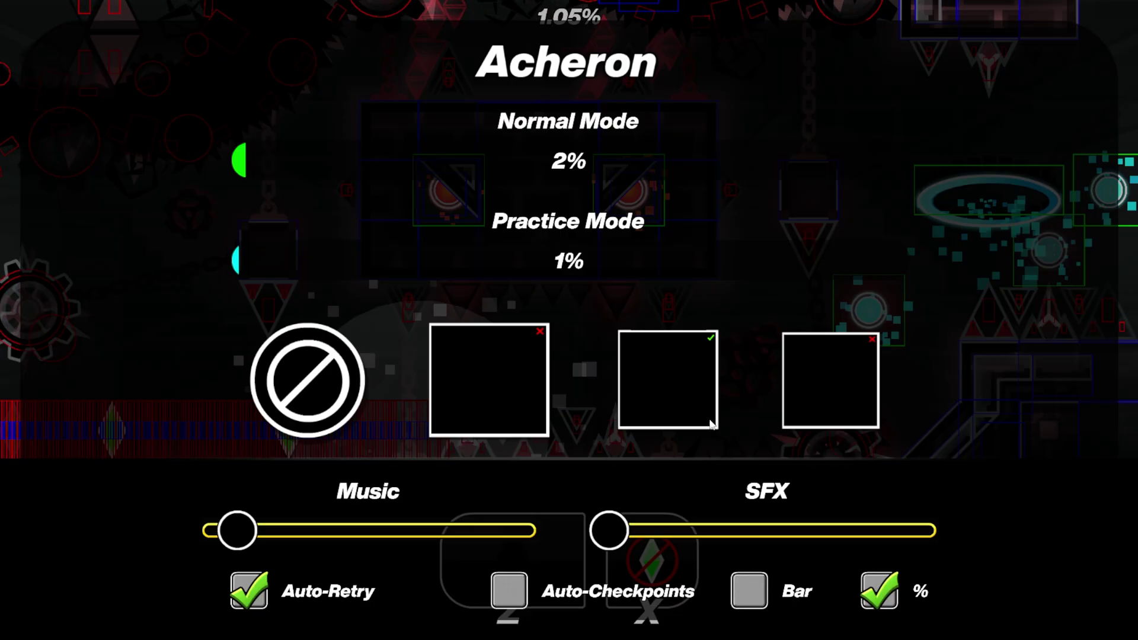
- Resume the practice run and steer the wave with the z key to about 37%
left_click(816, 384)
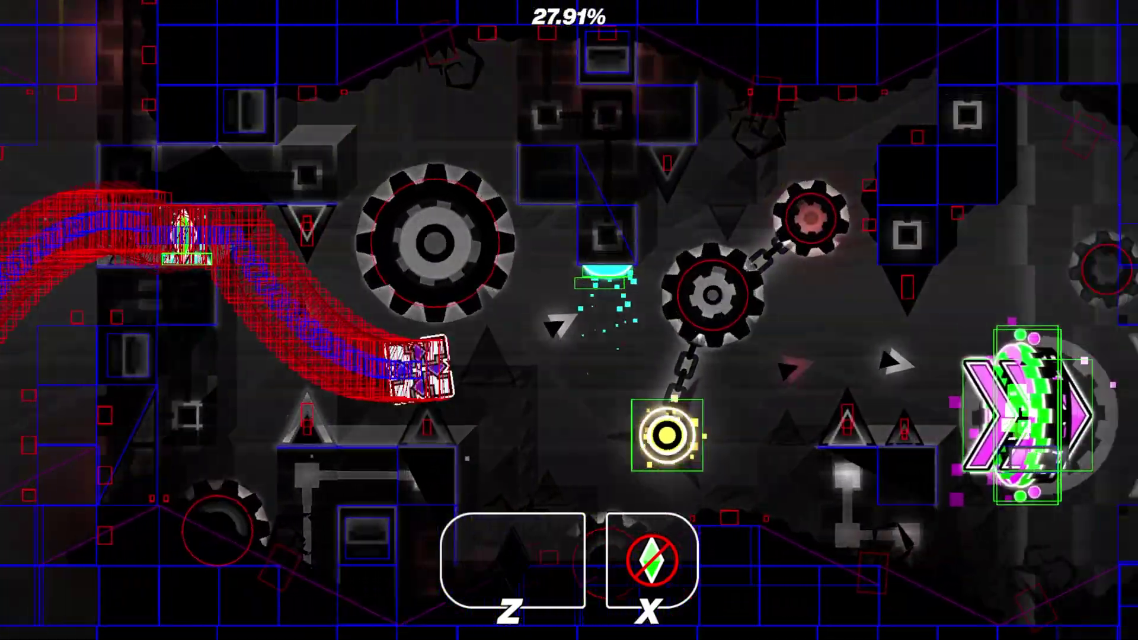
key("z")
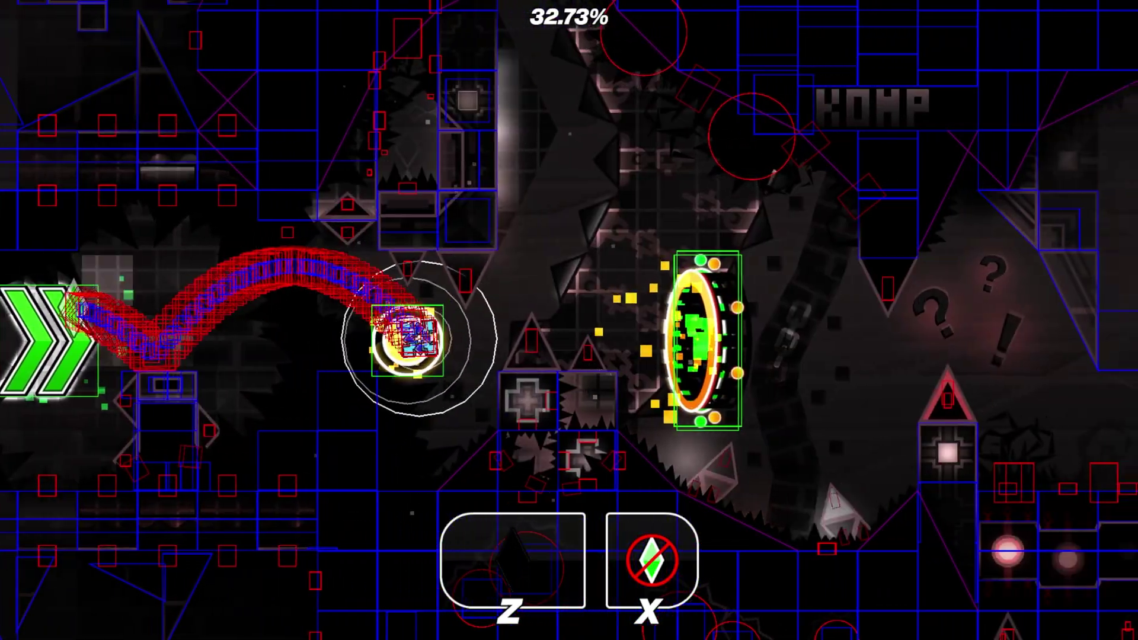
key("z")
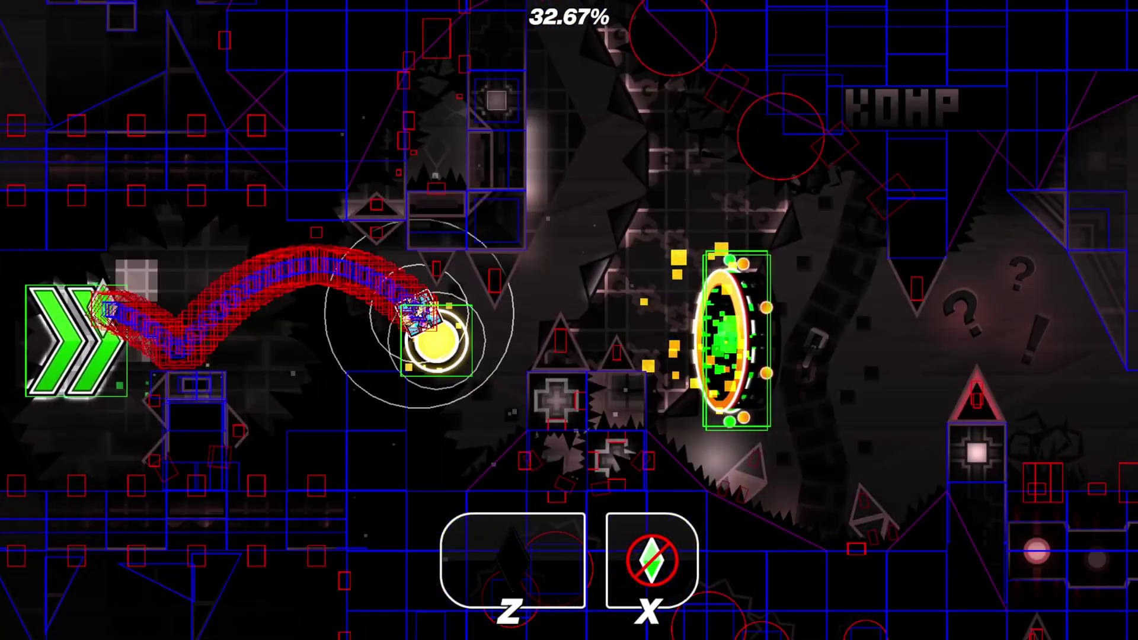
key("z")
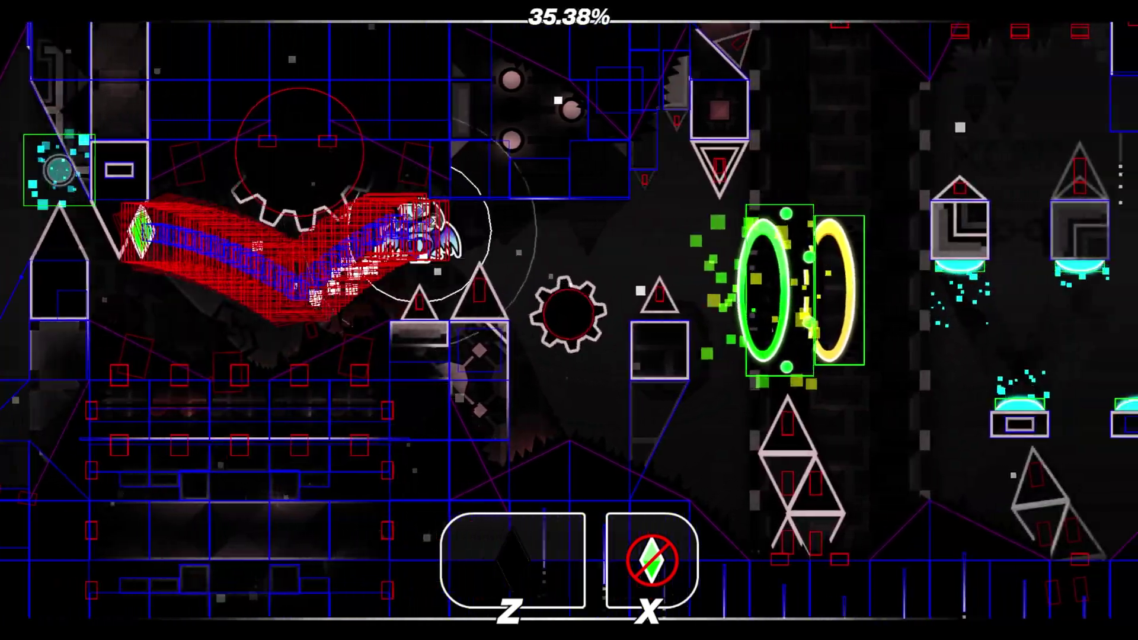
- Zigzag the wave through the portals with z, pausing mid-level and after a crash
key("z")
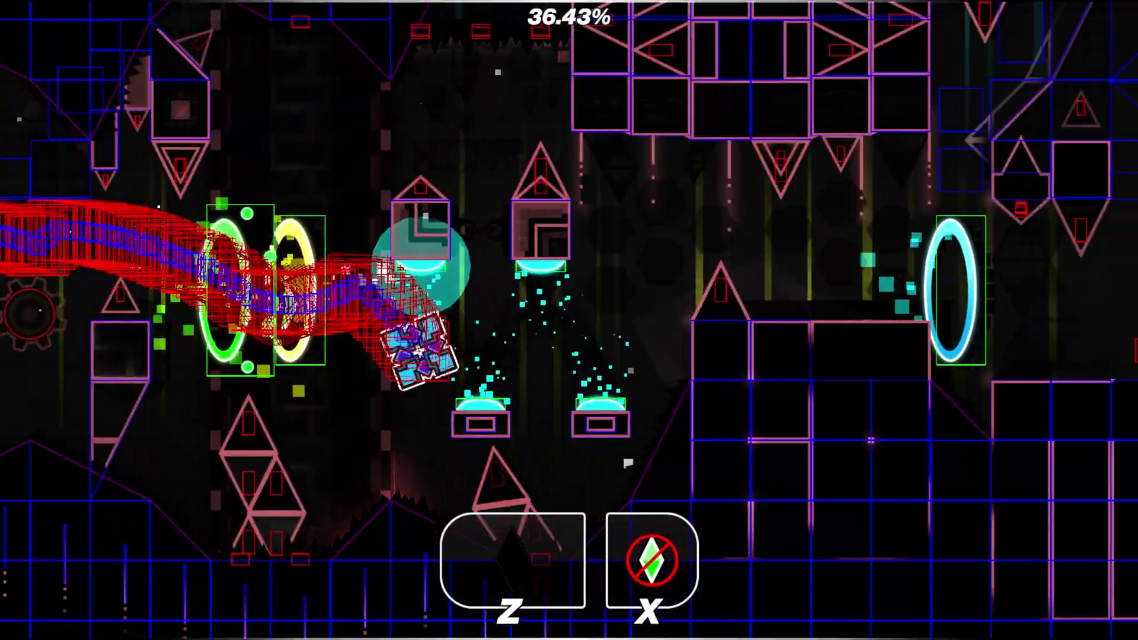
key("z")
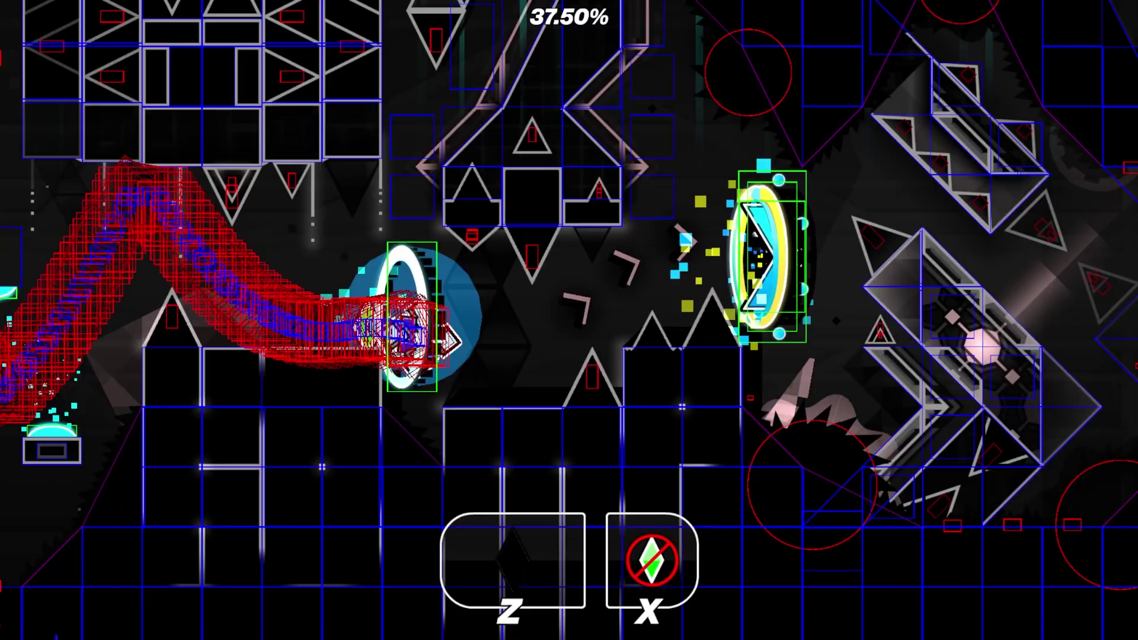
key("z")
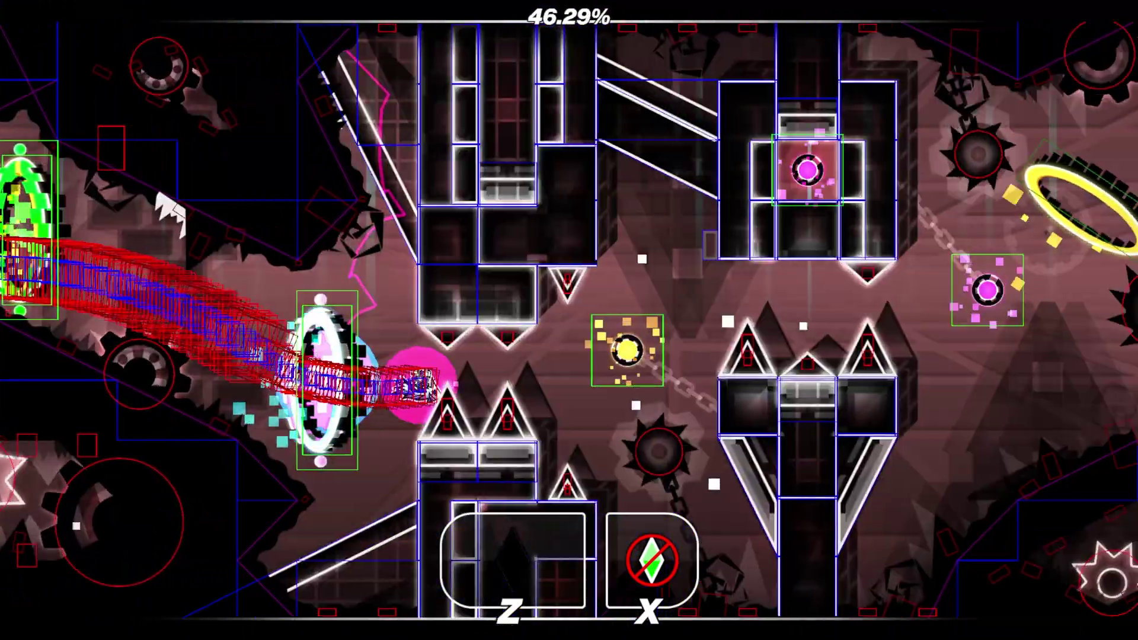
key("Escape")
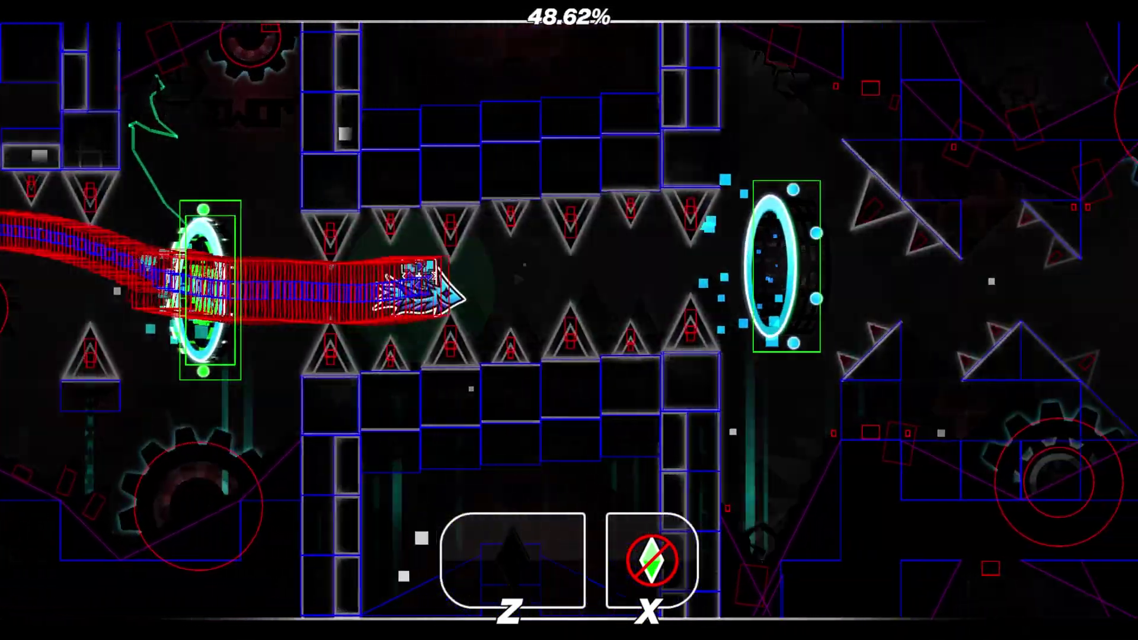
key("Escape")
key("Escape")
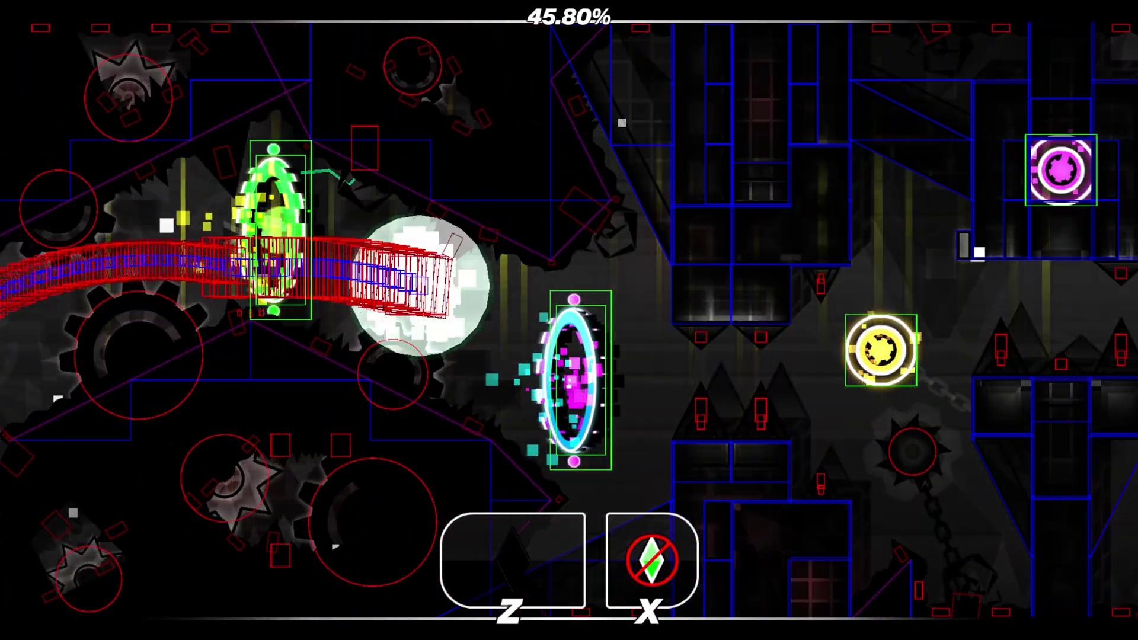
key("Escape")
- Keep resuming from the practice checkpoint and pause the run again around 57%
left_click(819, 379)
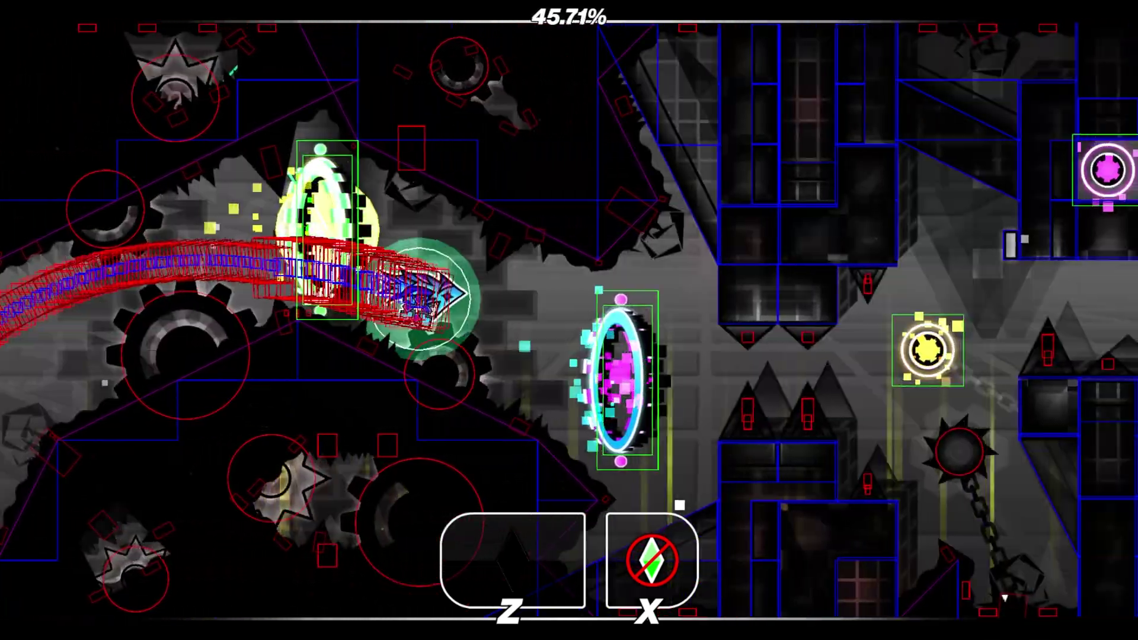
key("Escape")
left_click(819, 377)
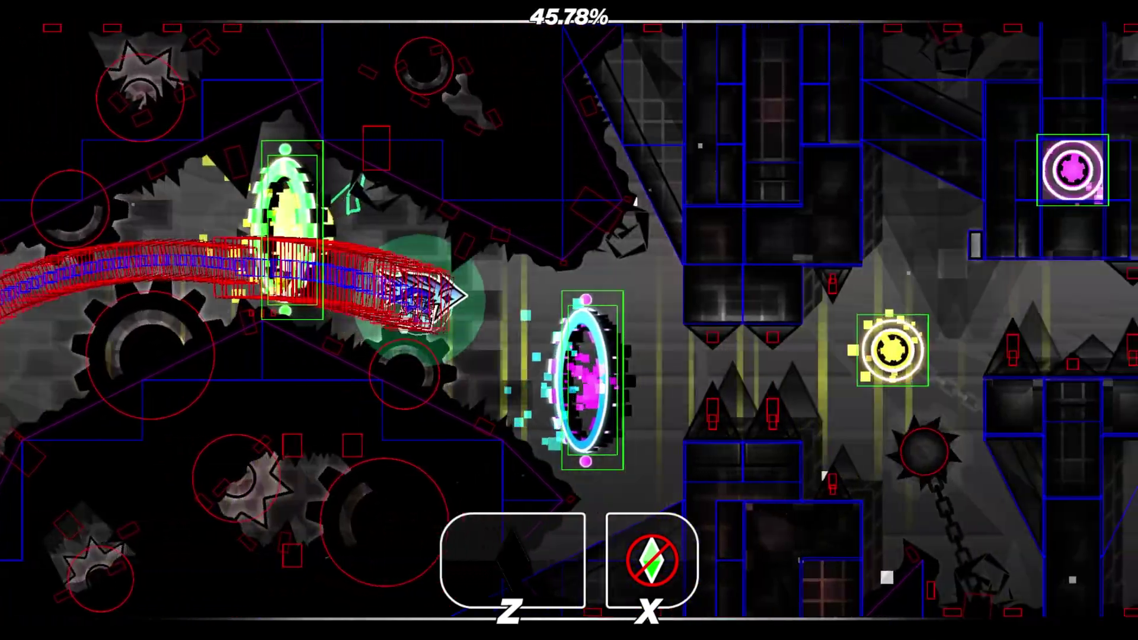
key("Escape")
left_click(818, 377)
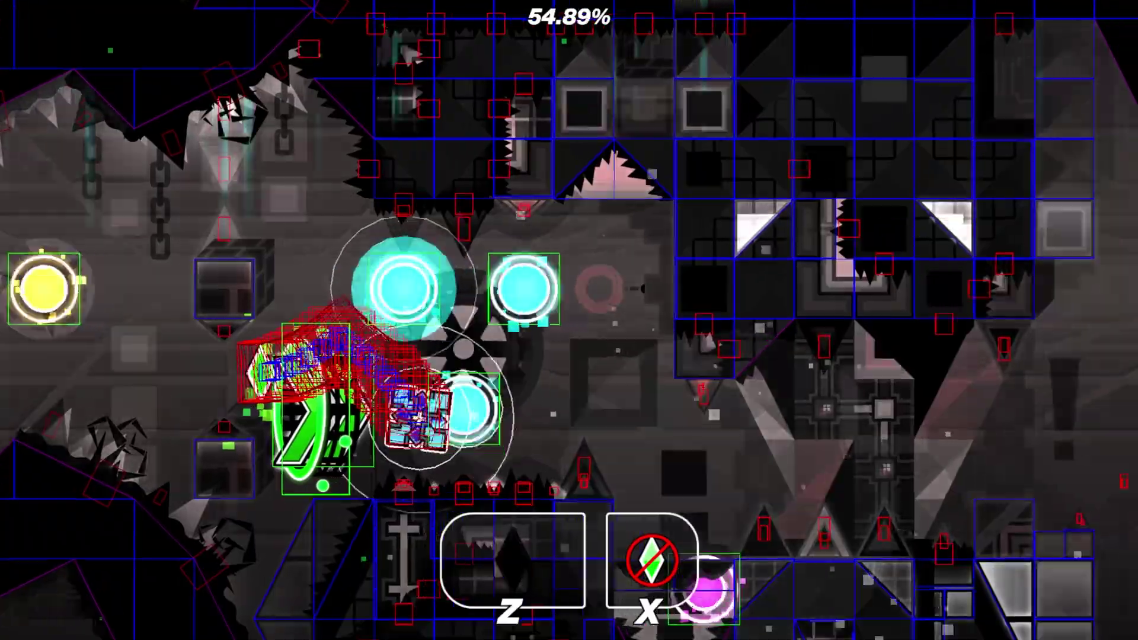
key("Escape")
left_click(820, 376)
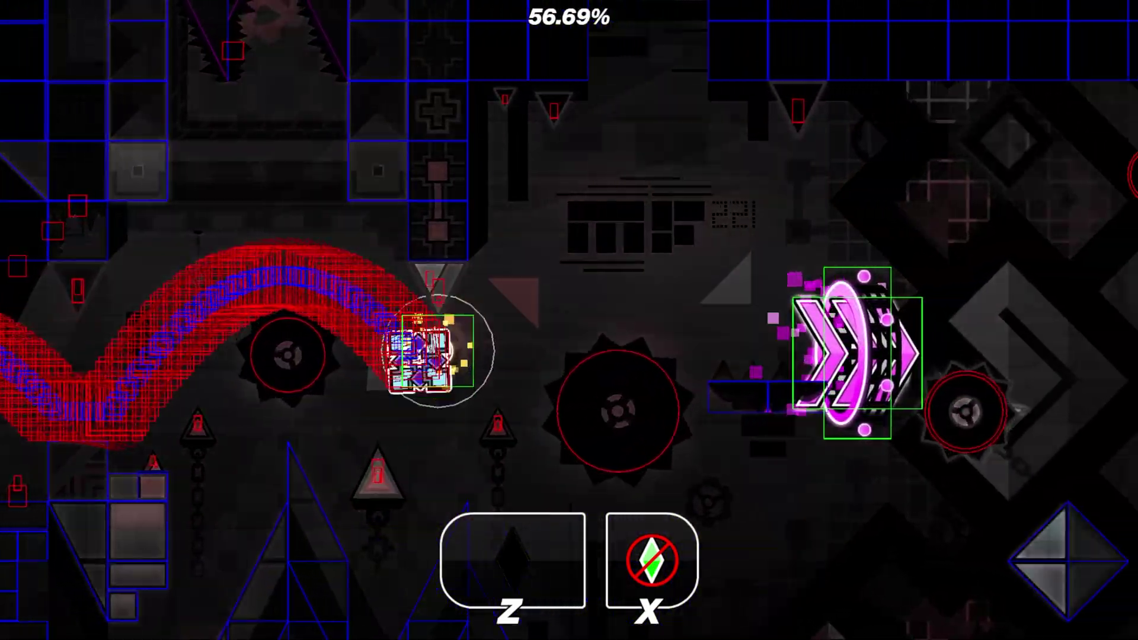
key("Escape")
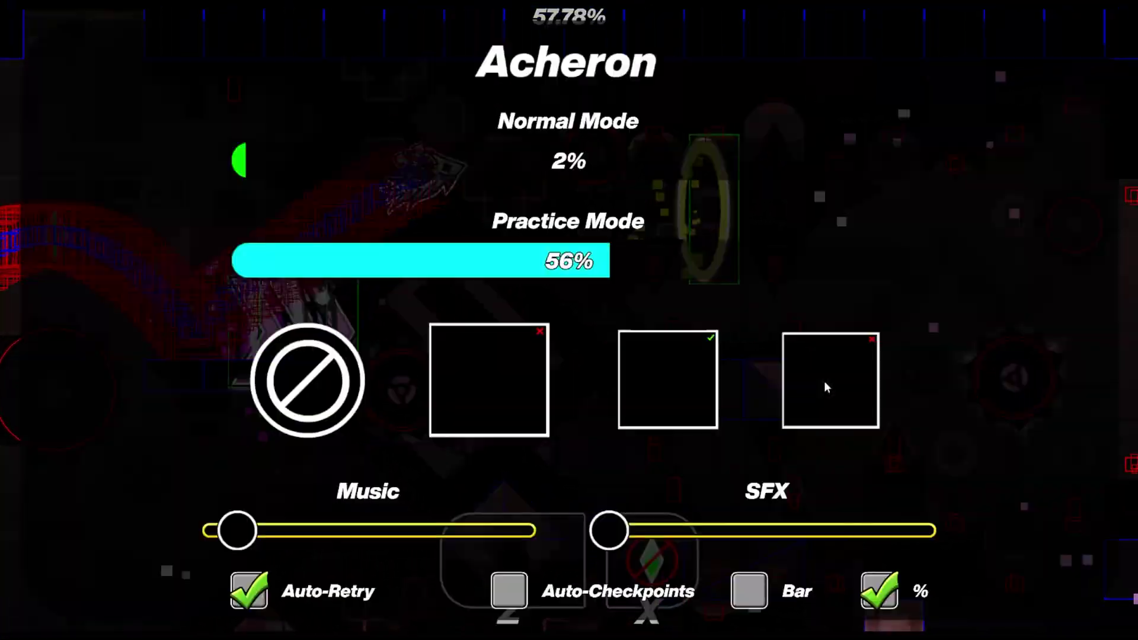
- Resume the Acheron practice run and push past the 85% crash using practice checkpoints
left_click(827, 386)
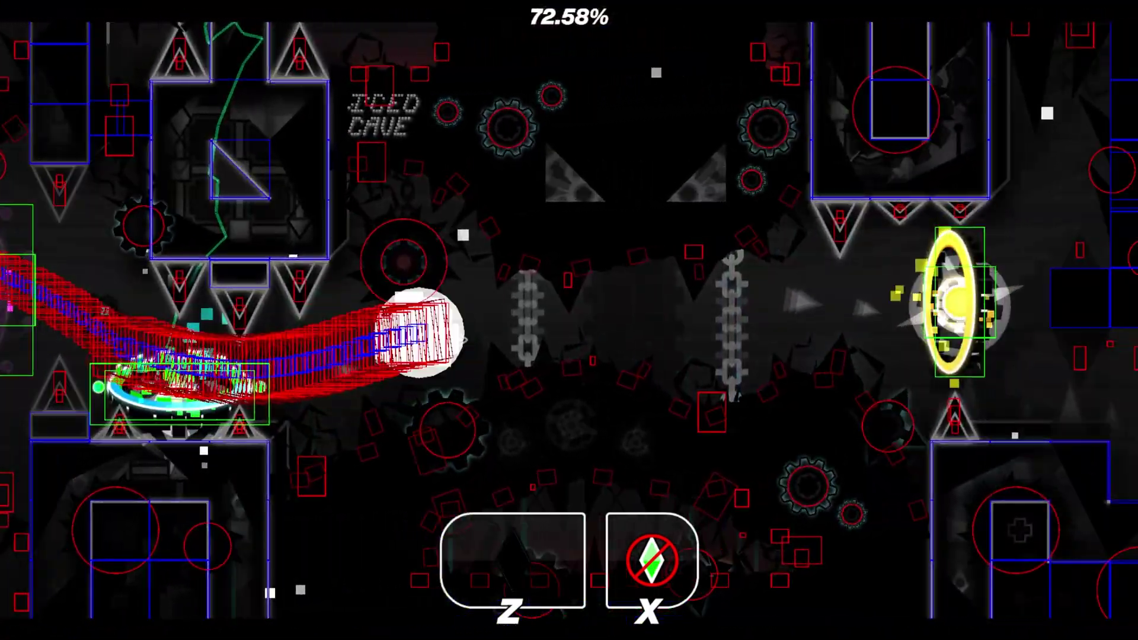
key("Escape")
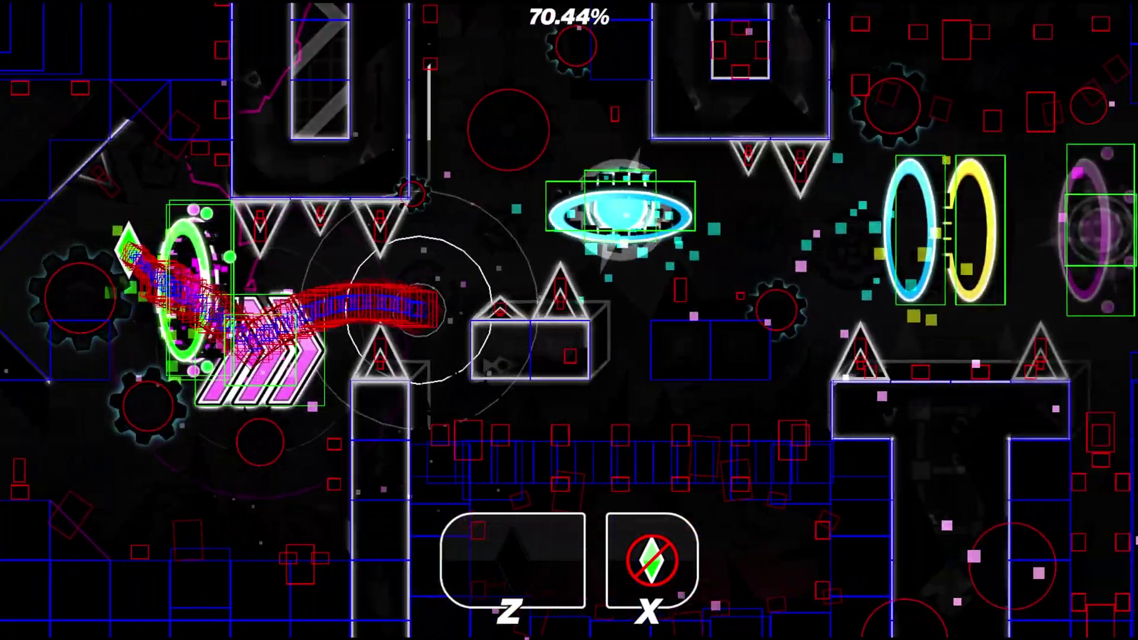
key("Escape")
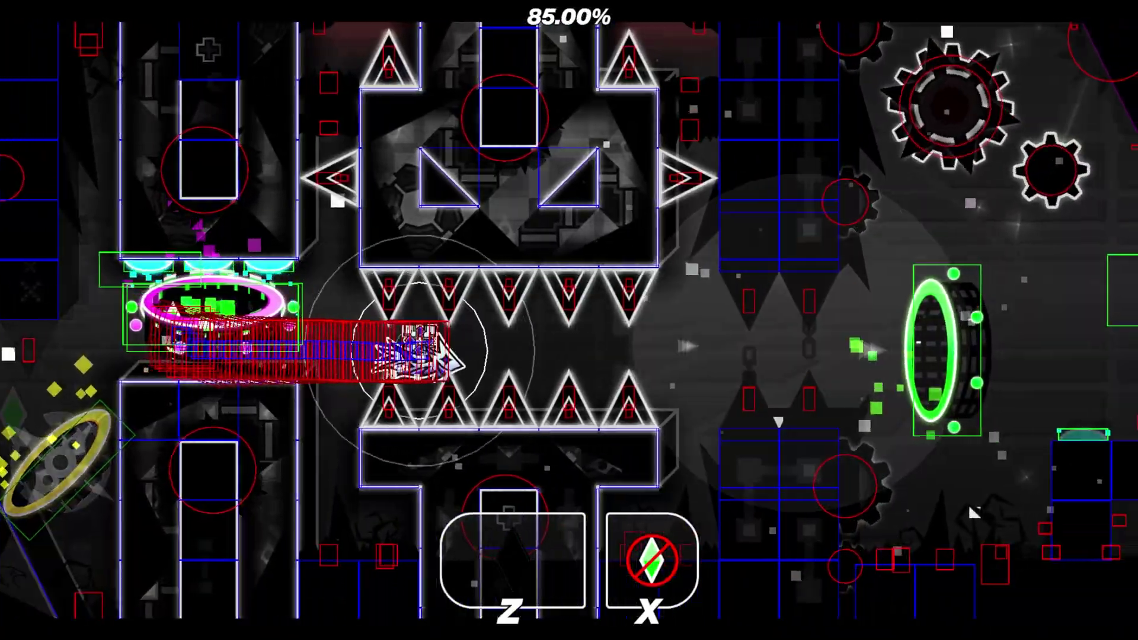
key("Escape")
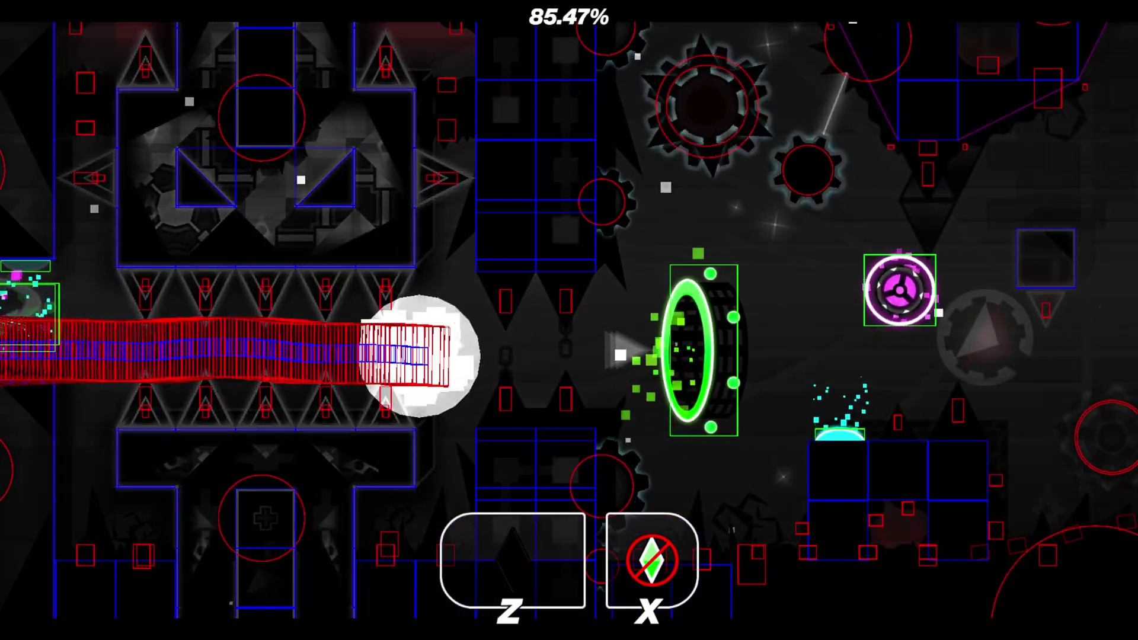
key("Escape")
key("Escape")
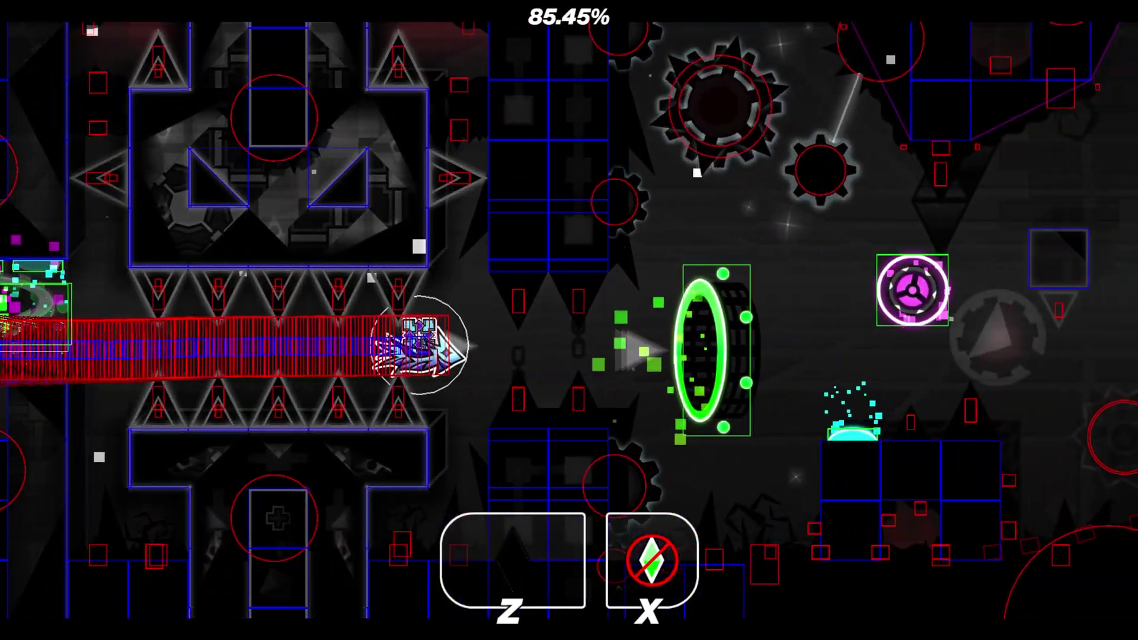
key("Escape")
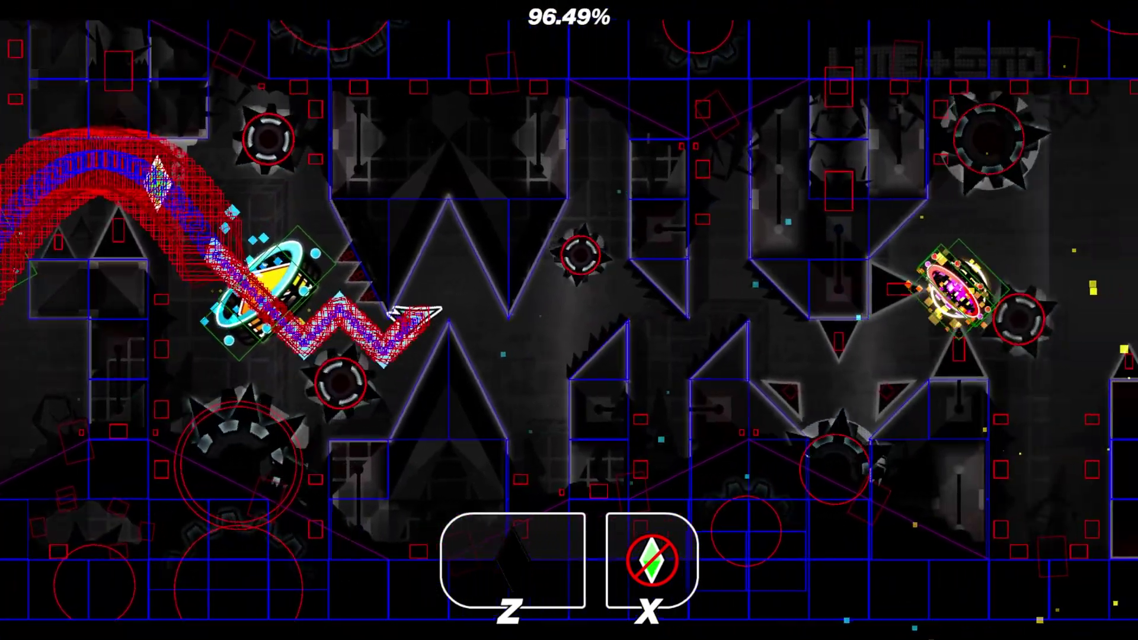
key("z")
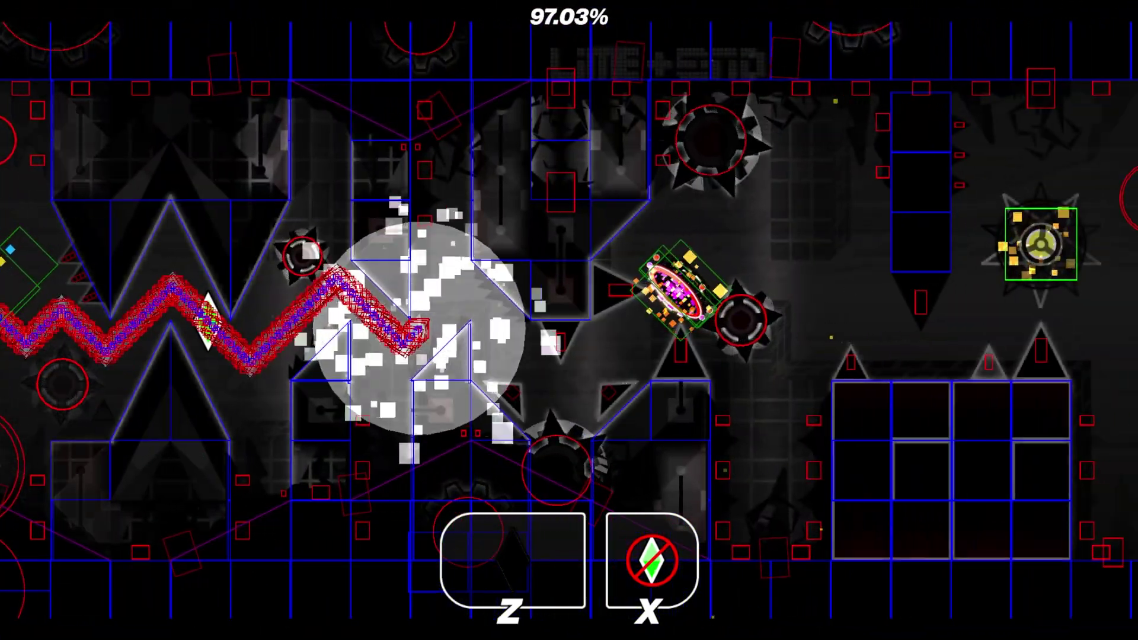
key("Escape")
key("Escape")
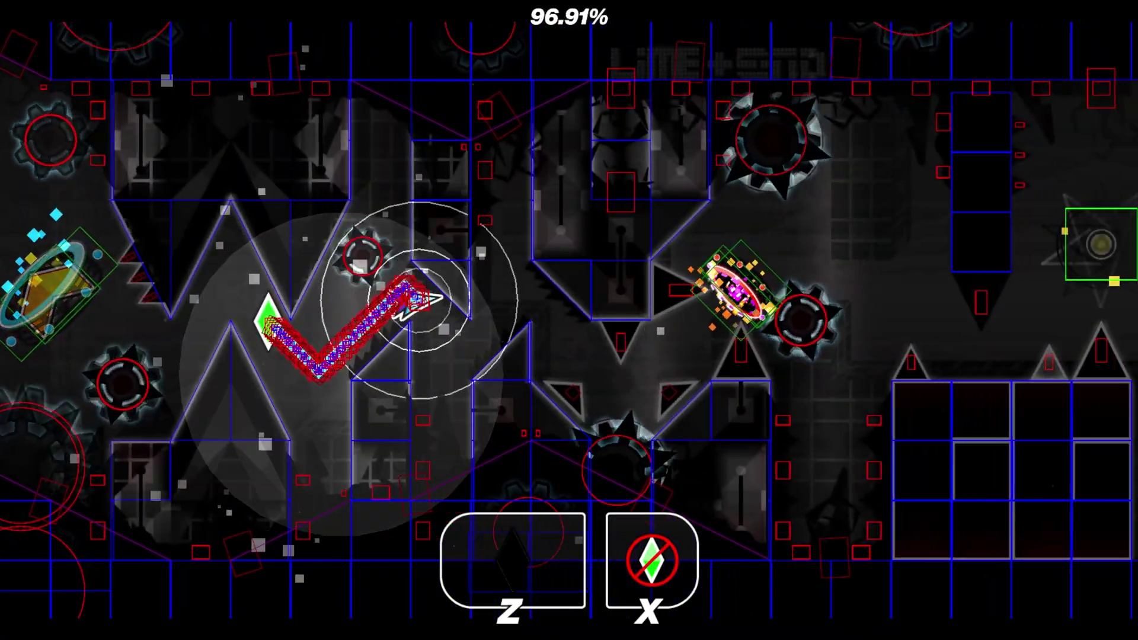
- Steer the wave through the zigzag section past 98% toward the level end
key("space")
key("space")
key("space")
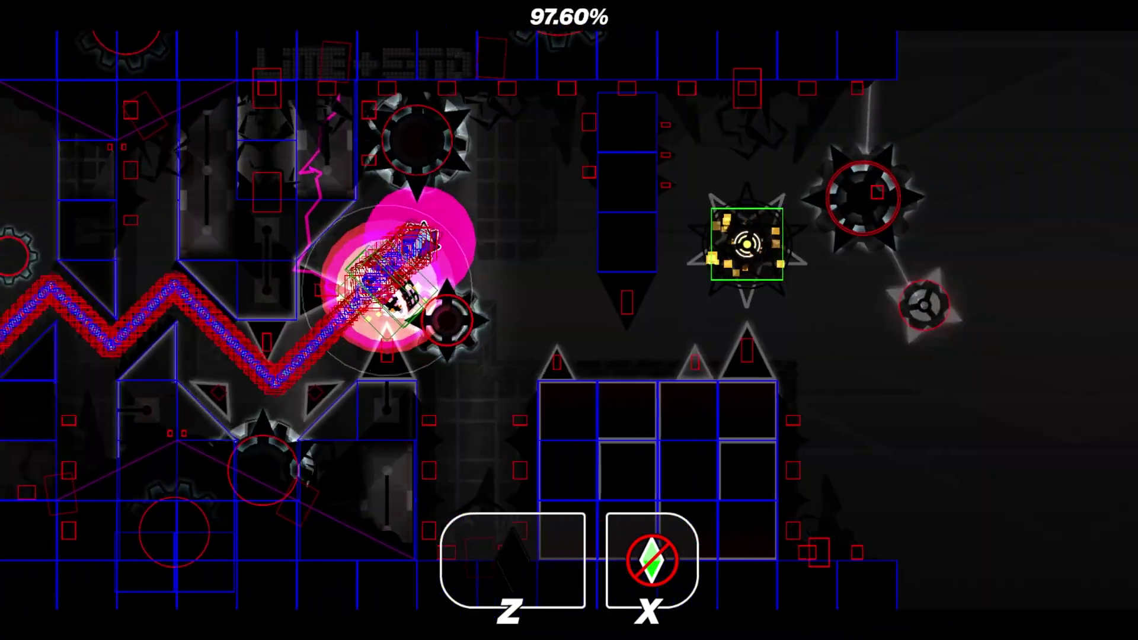
key("space")
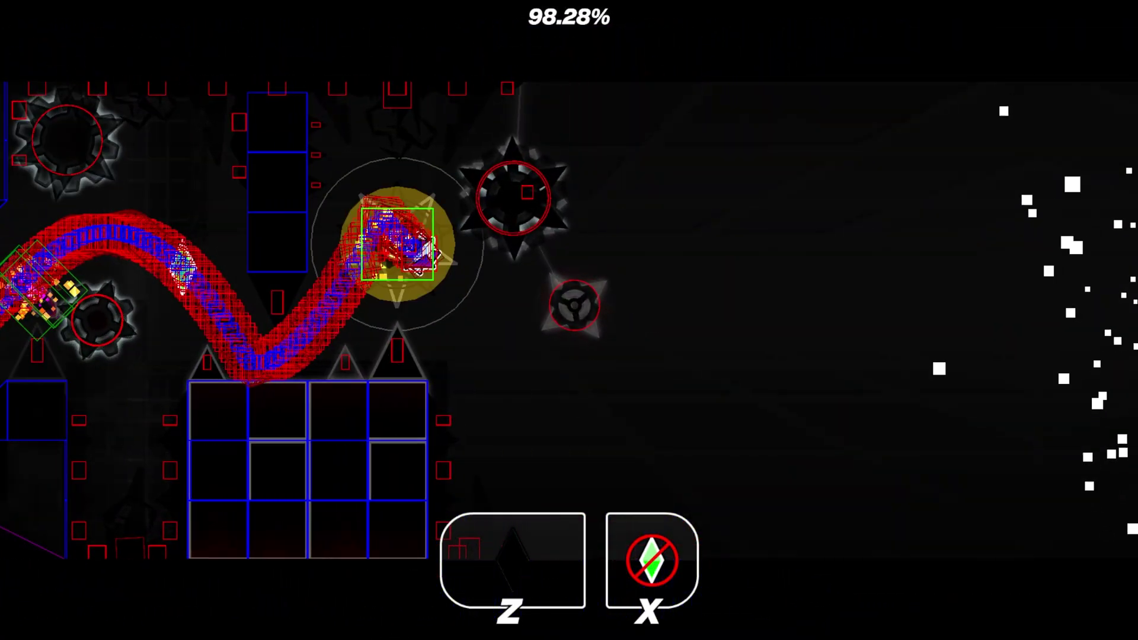
key("space")
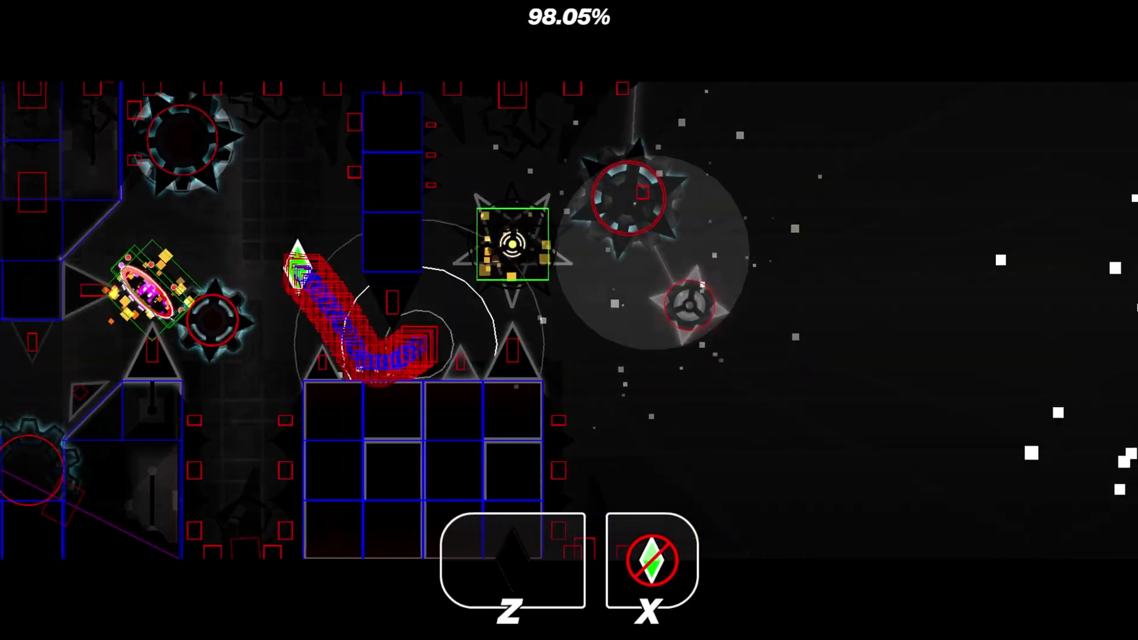
key("space")
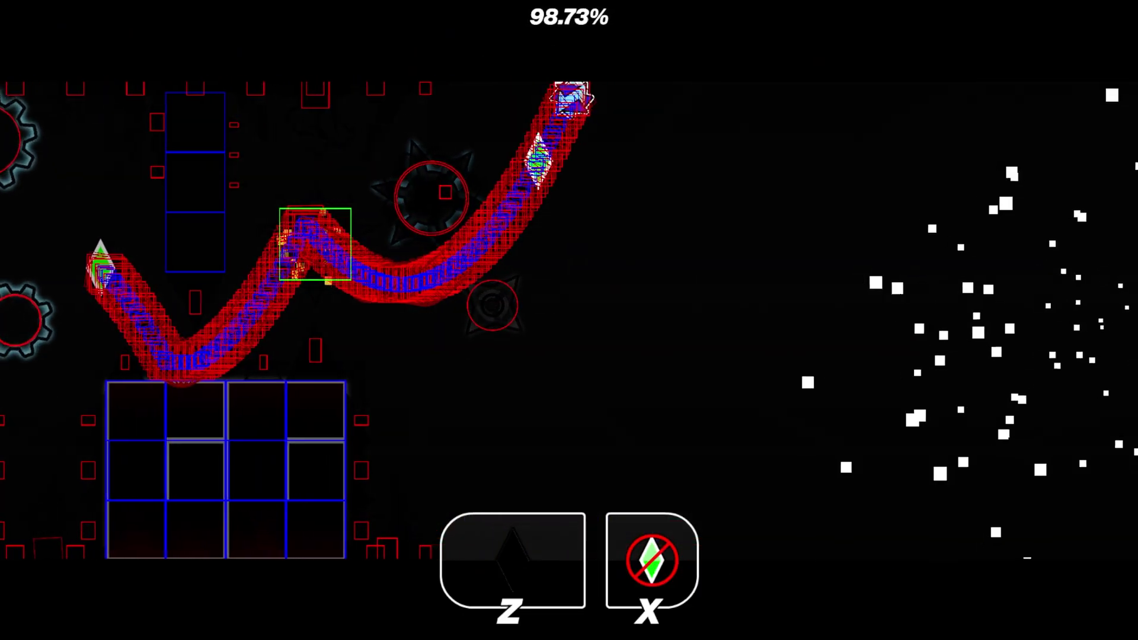
key("space")
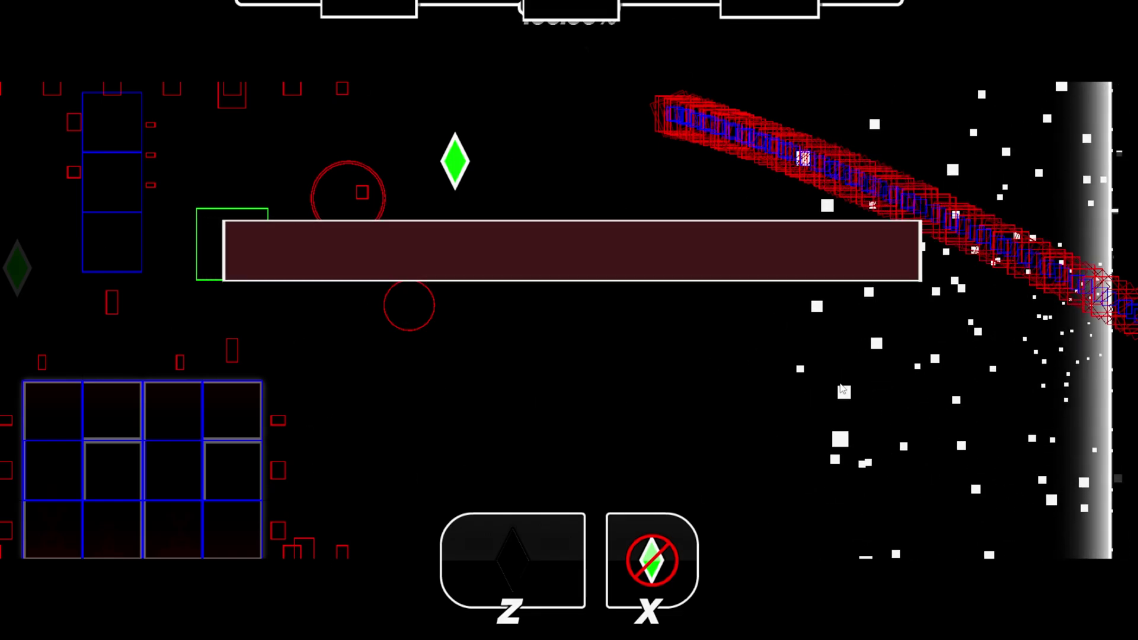
- From the 100% results screen, enable TASBot Playback Mode and restart Acheron
key("Alt_R")
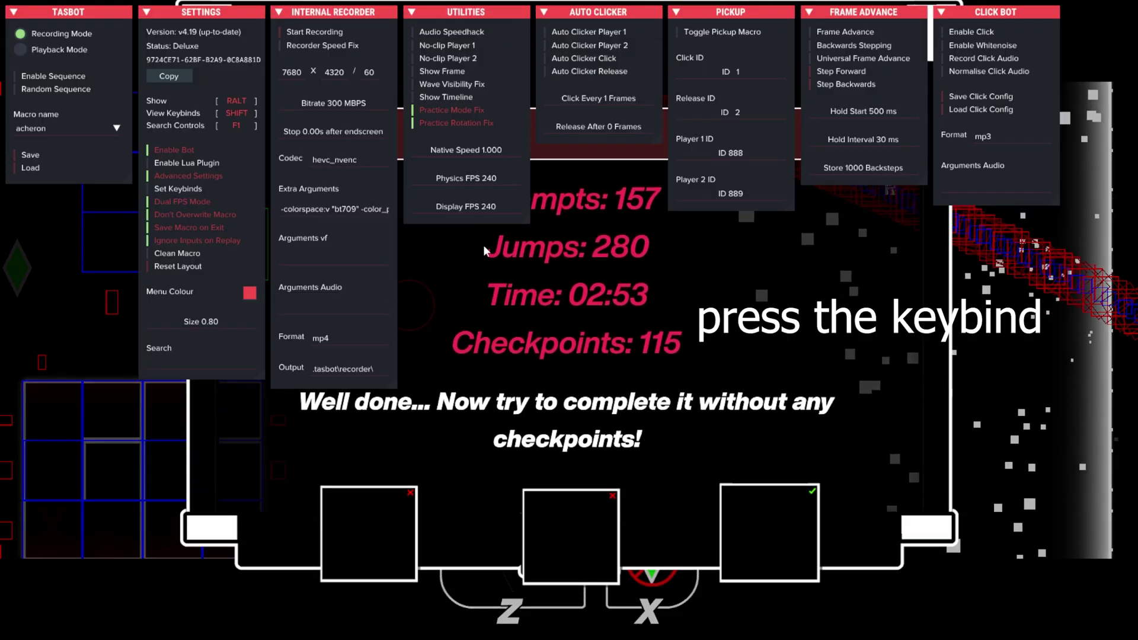
left_click(55, 51)
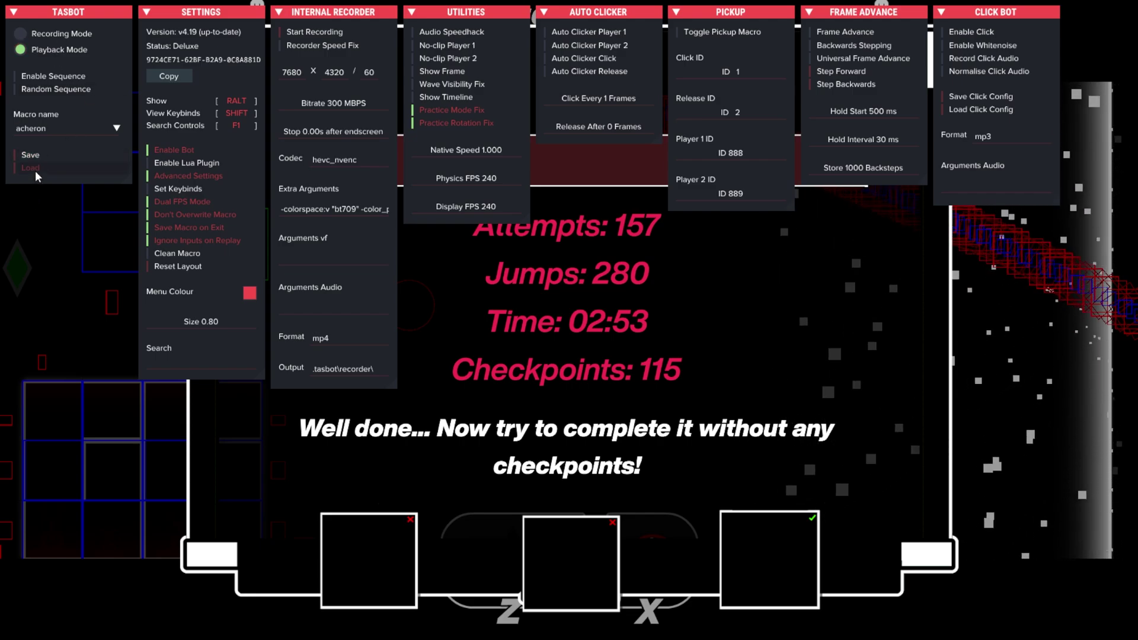
key("Alt_R")
key("space")
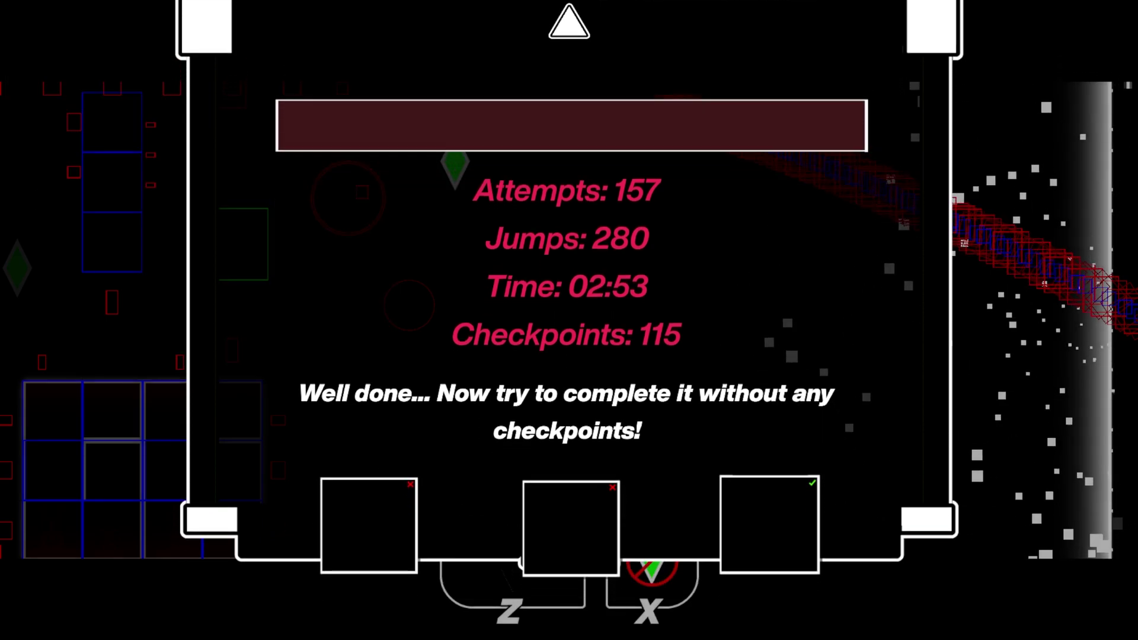
- Let the TASBot macro replay Acheron, resuming after the 44% death, until it reaches 100%, then restart paused
key("Escape")
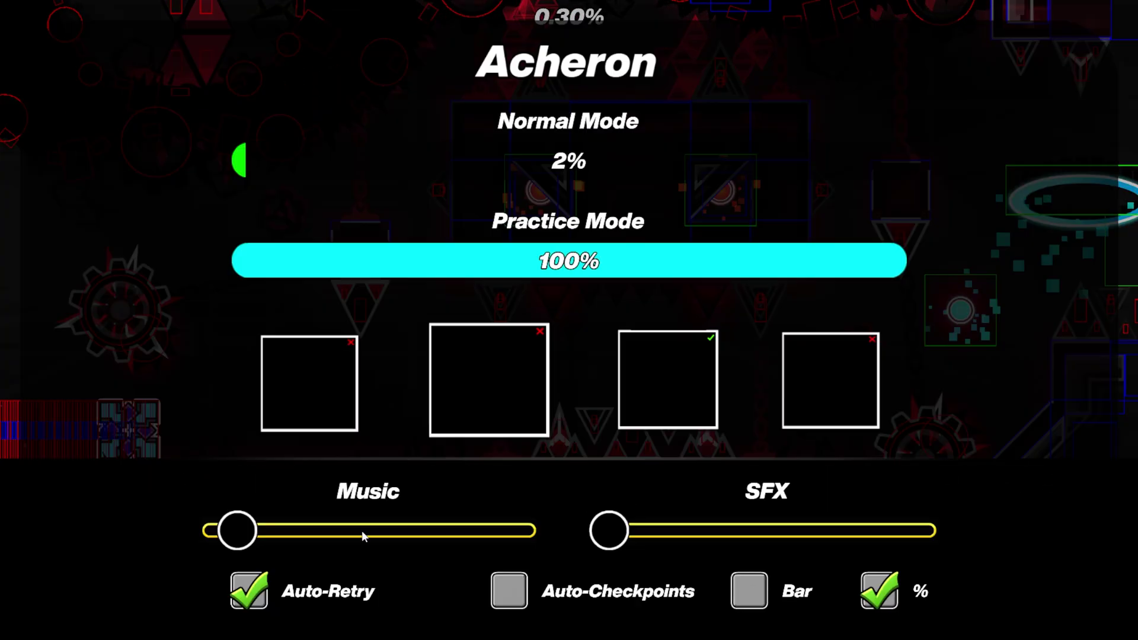
key("Alt_R")
key("Alt_R")
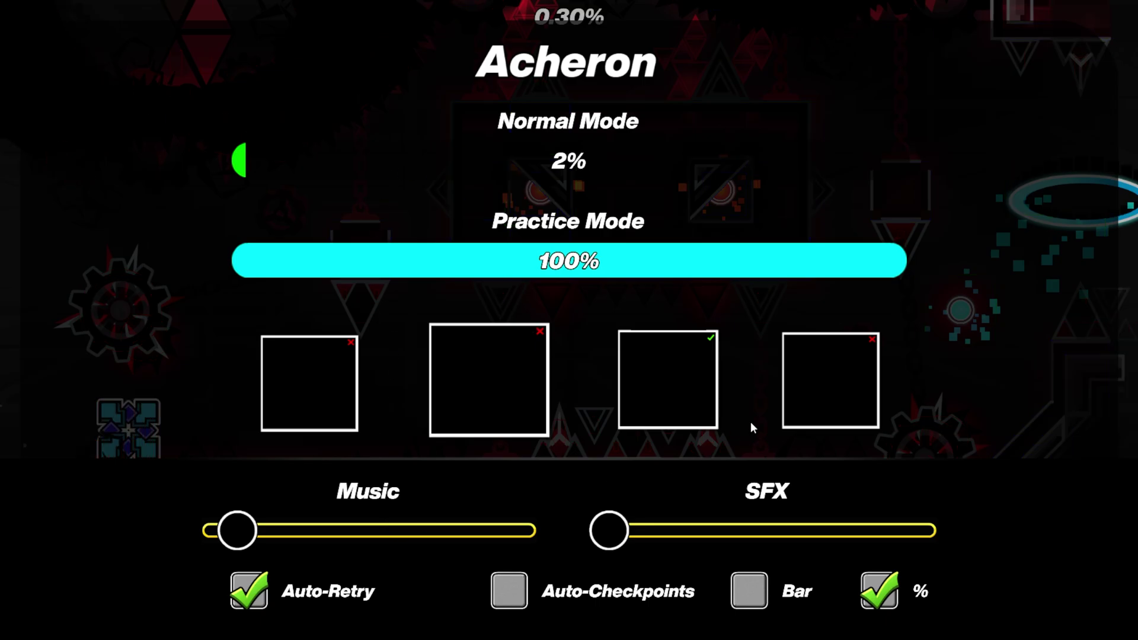
left_click(833, 385)
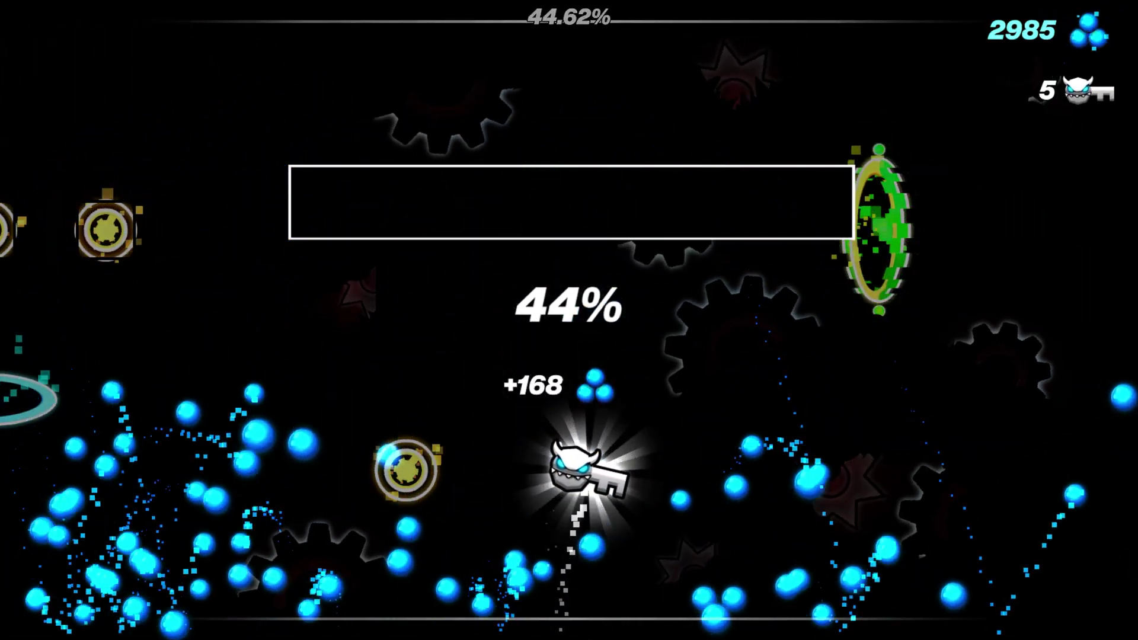
key("Escape")
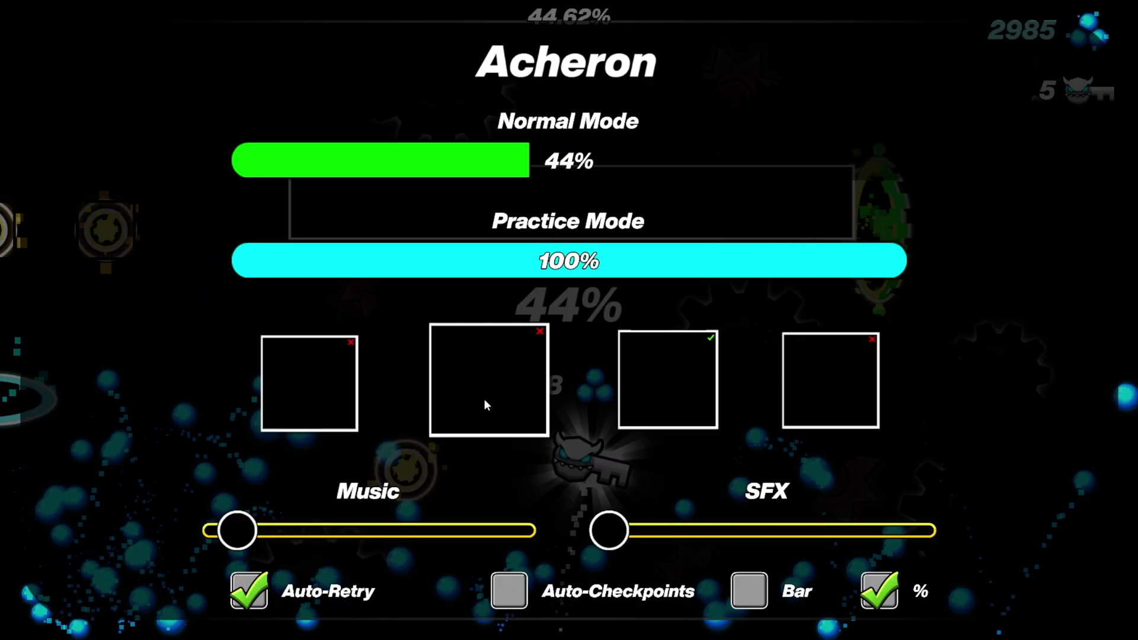
left_click(472, 366)
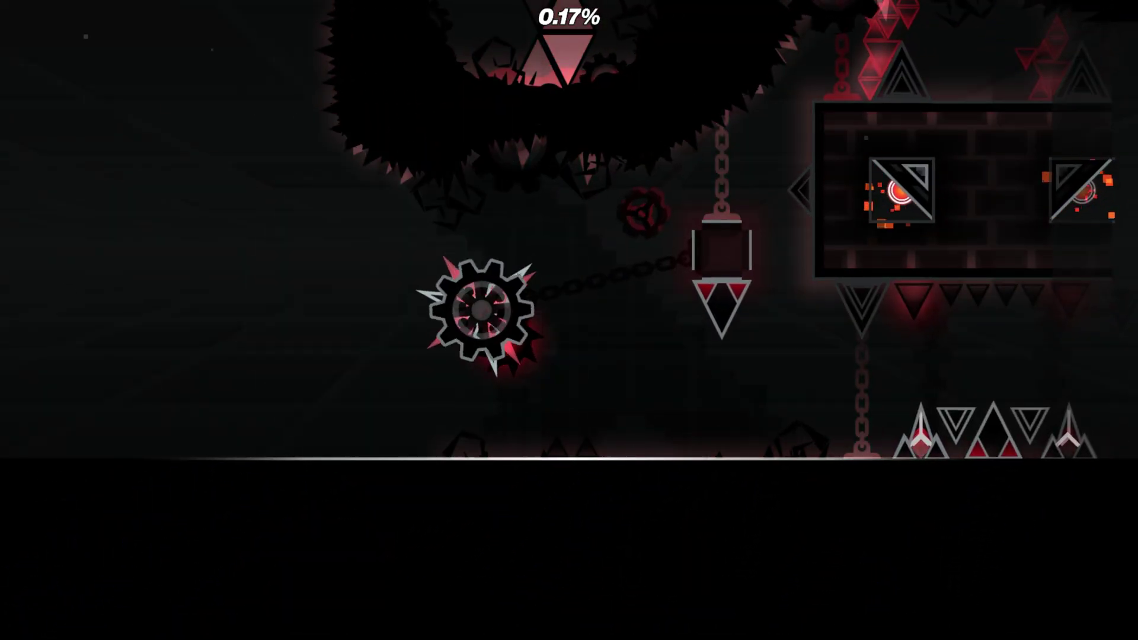
key("Escape")
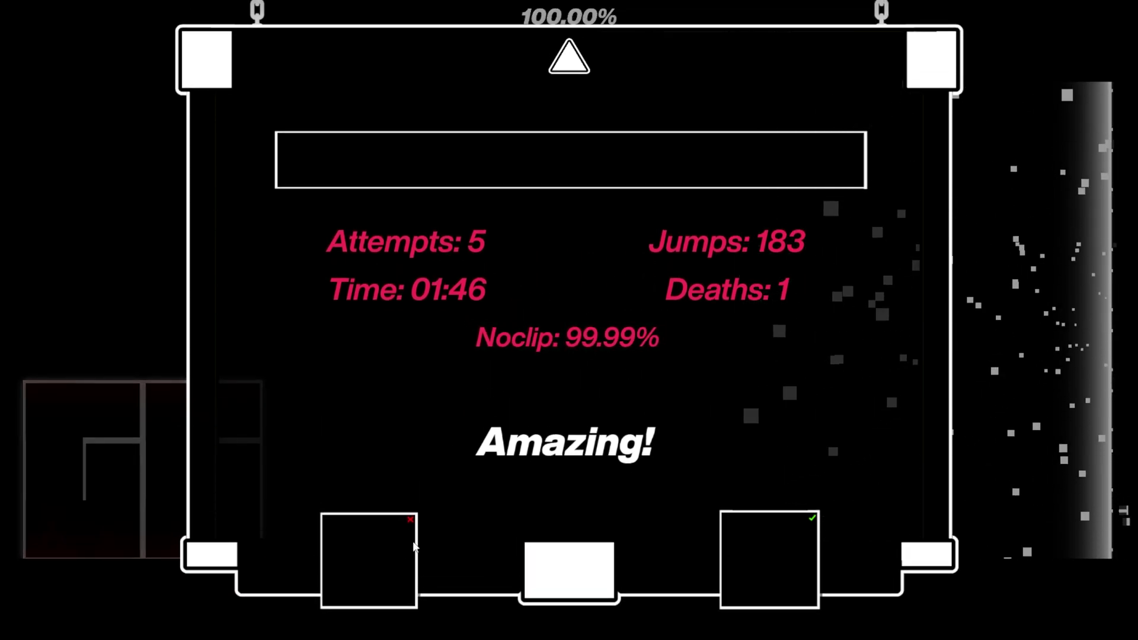
key("r")
key("Escape")
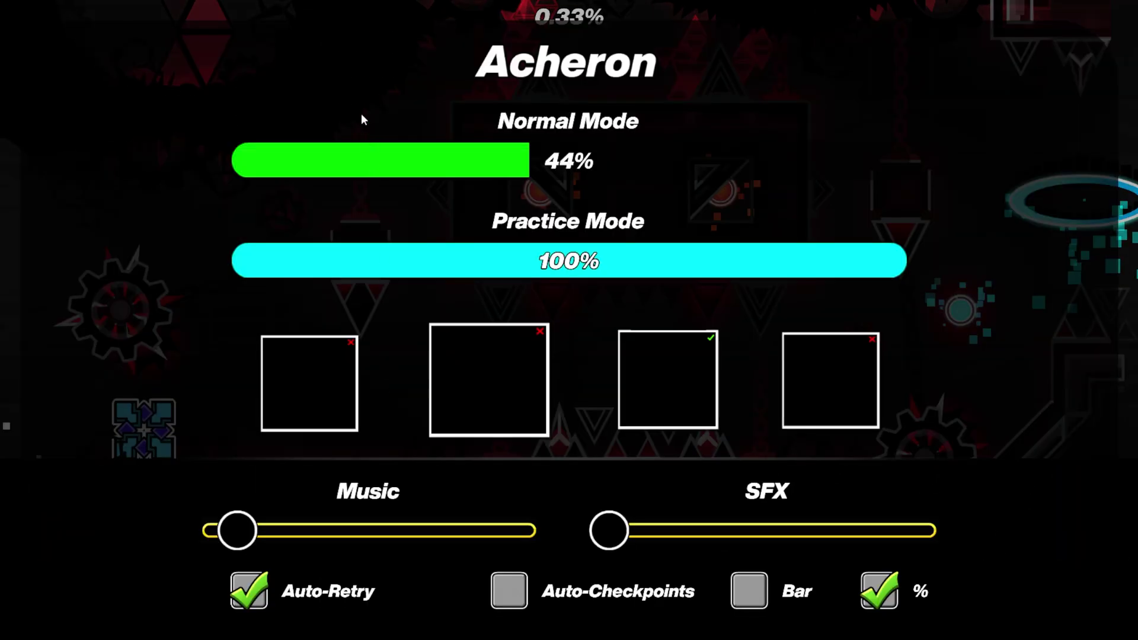
- Open the TASBot panels and edit the Internal Recorder's Codec value
key("Alt_R")
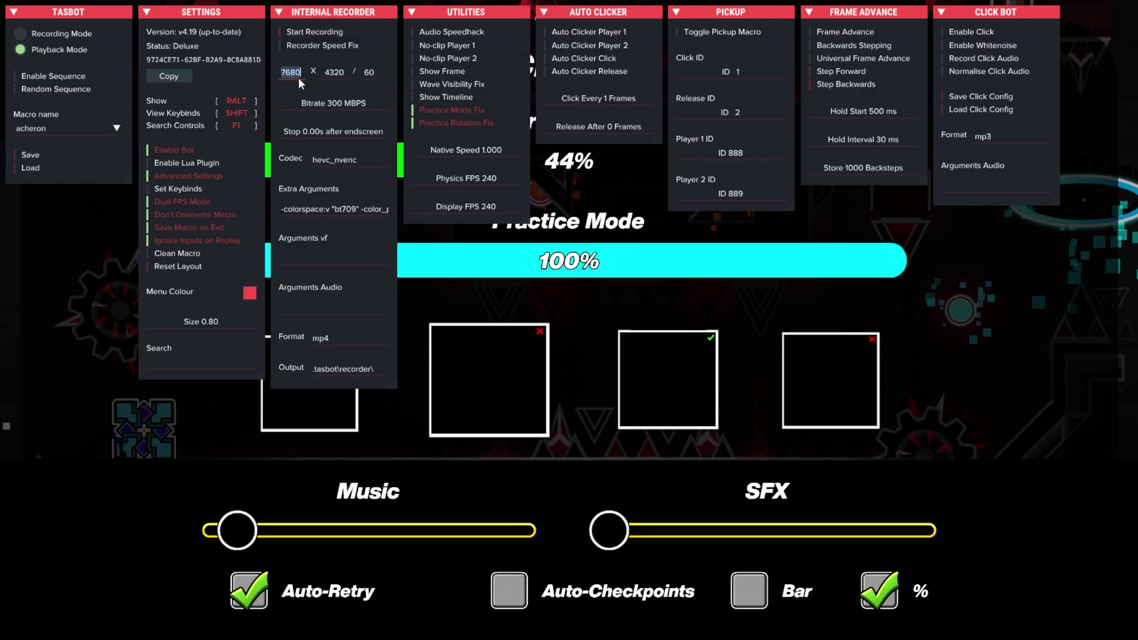
type("840")
left_click_drag(298, 64, 298, 64)
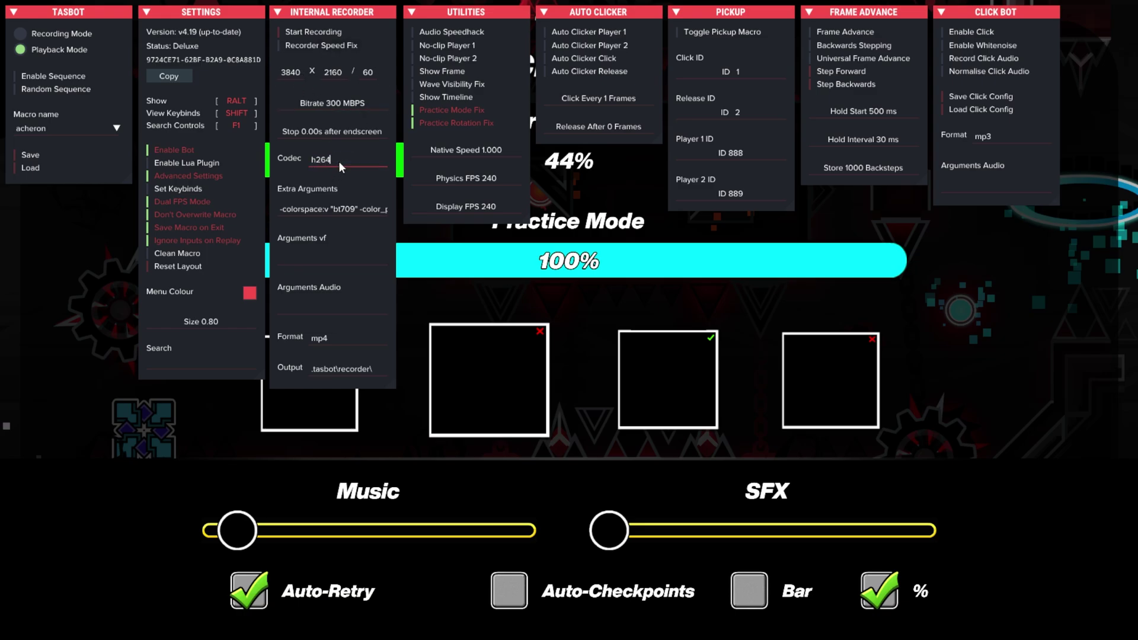
left_click(358, 169)
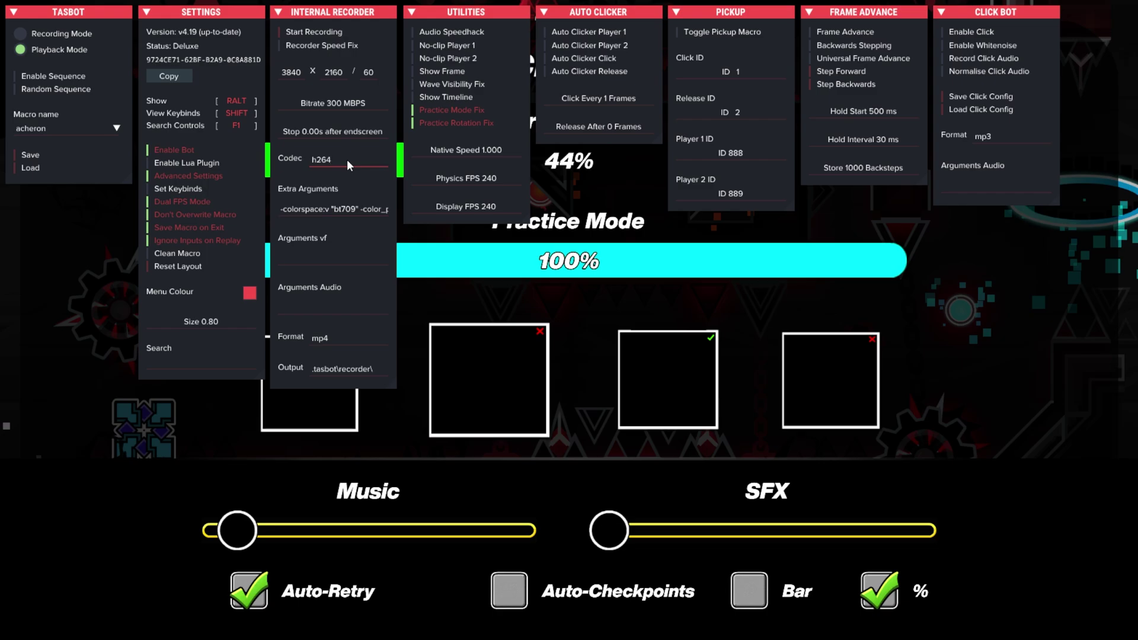
type("_")
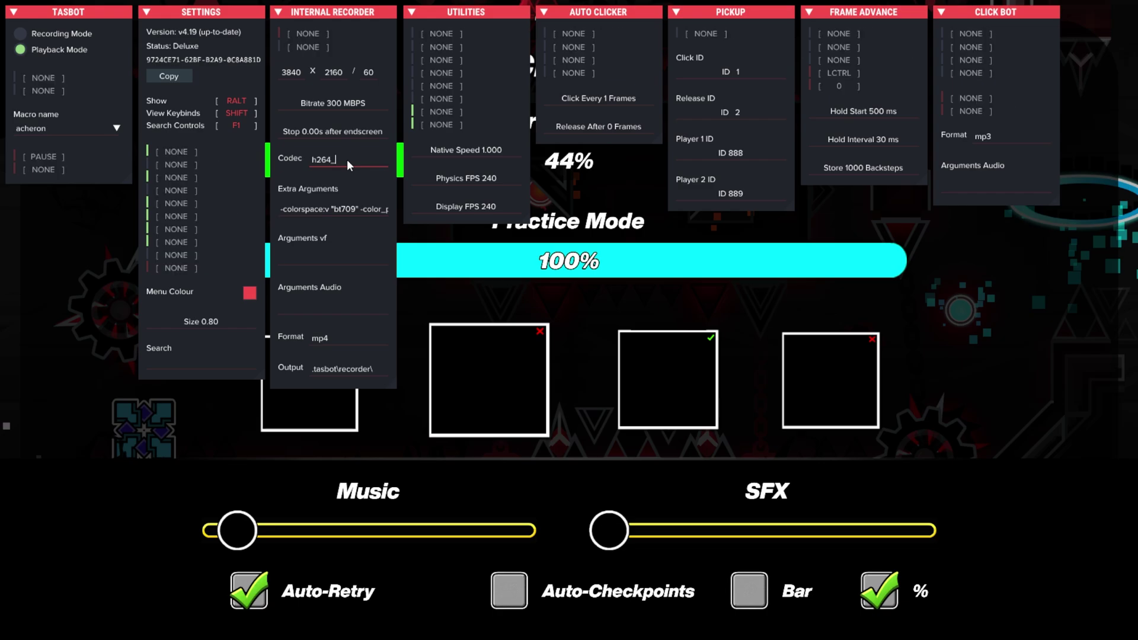
type("amf")
key("shift")
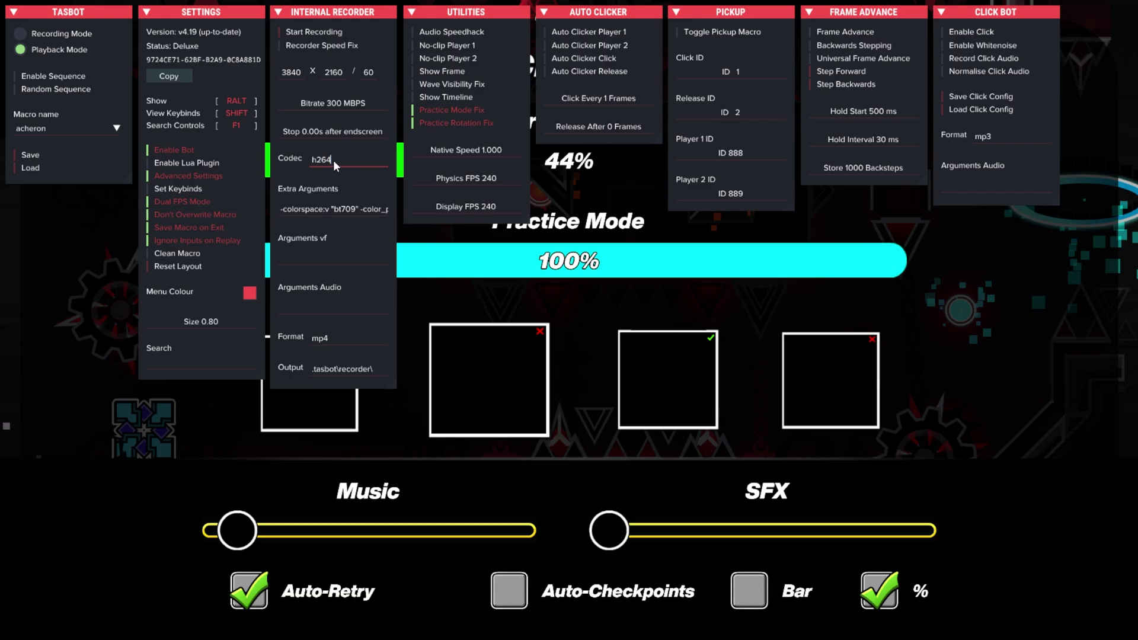
key("shift")
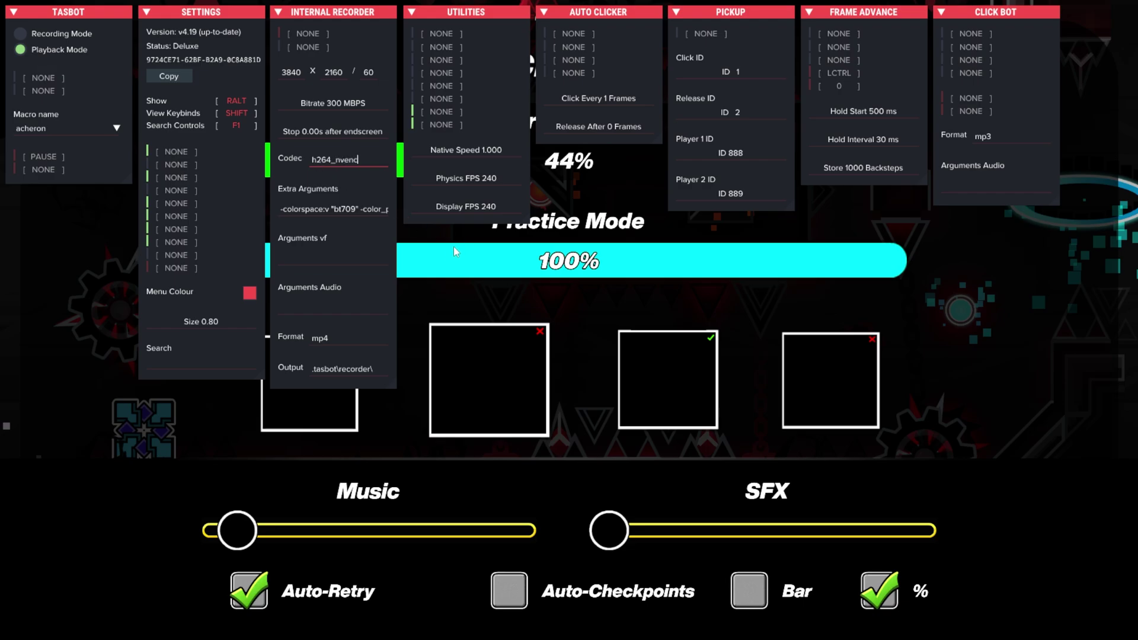
- Check the recorder's Extra Arguments text, then turn on Recorder Speed Fix
double_click(307, 210)
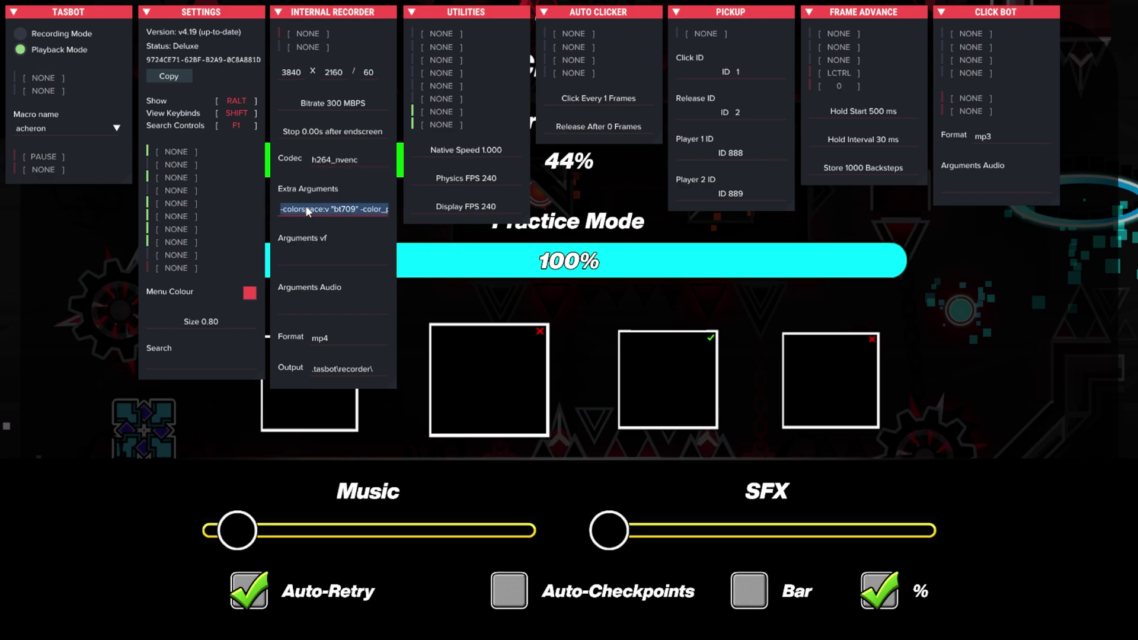
left_click_drag(319, 209, 206, 216)
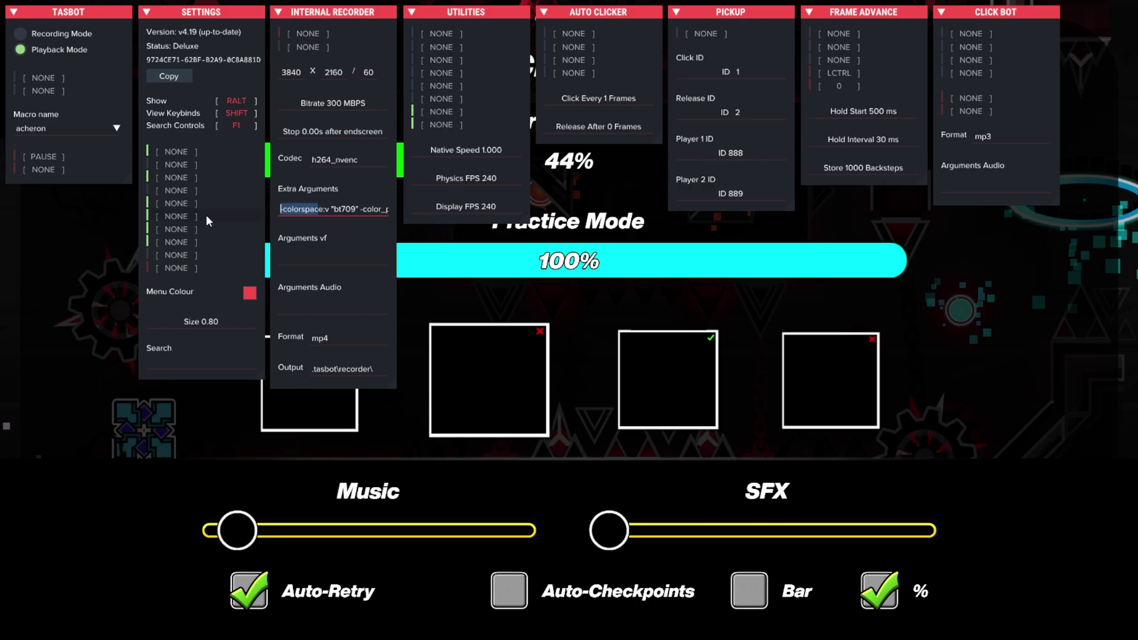
double_click(289, 209)
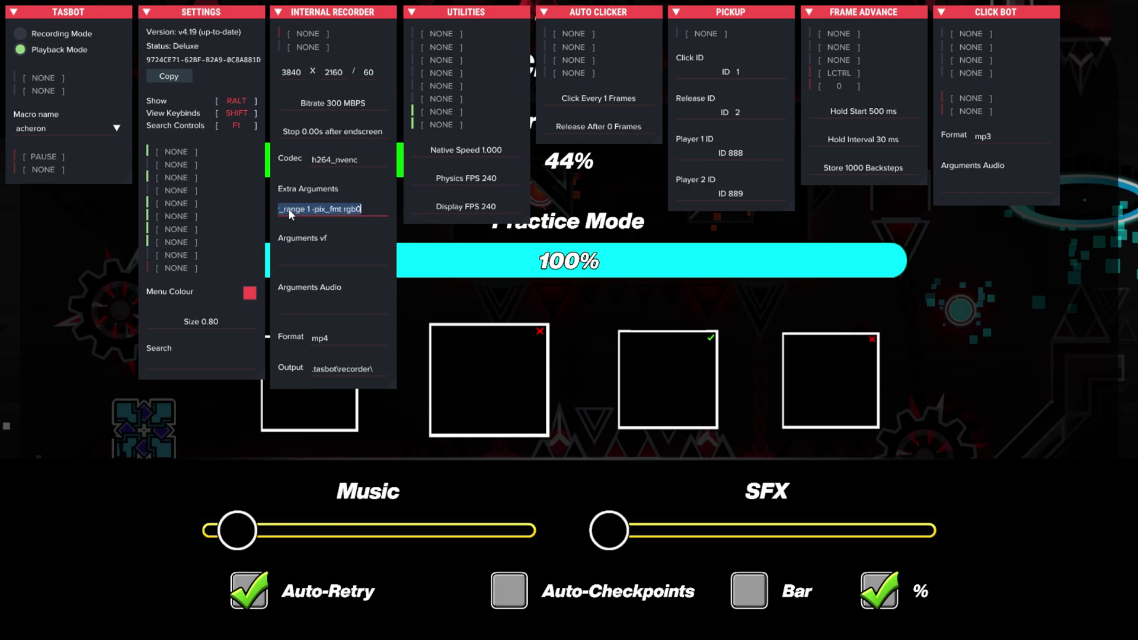
left_click(289, 210)
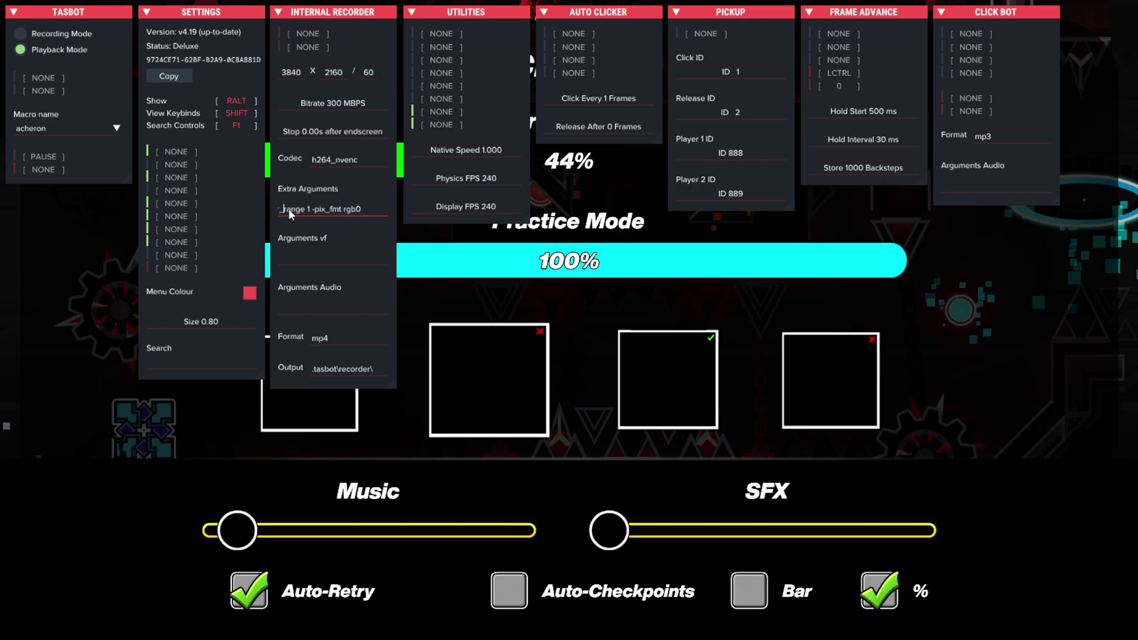
key("Left")
key("Left")
key("Left")
key("Left")
key("Left")
key("Left")
key("Left")
key("Left")
key("Left")
key("Left")
key("Left")
key("Left")
key("Left")
key("Left")
key("Left")
key("Left")
key("Left")
key("Left")
key("Left")
key("Left")
key("Left")
key("Left")
key("Left")
key("Left")
key("Left")
key("ctrl+a")
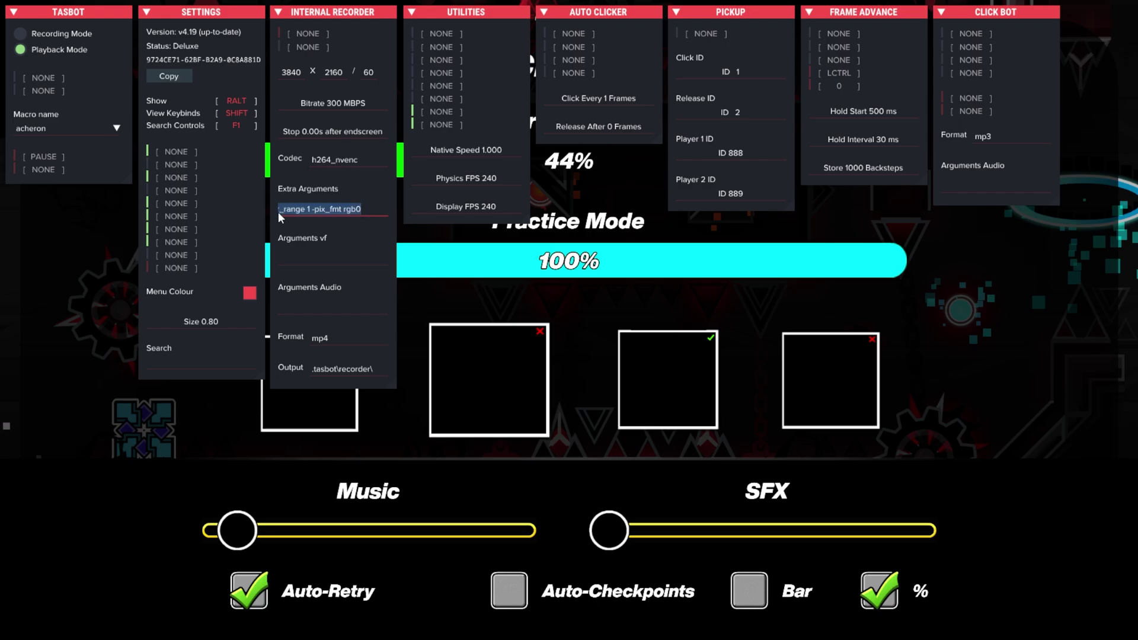
left_click(432, 272)
key("shift")
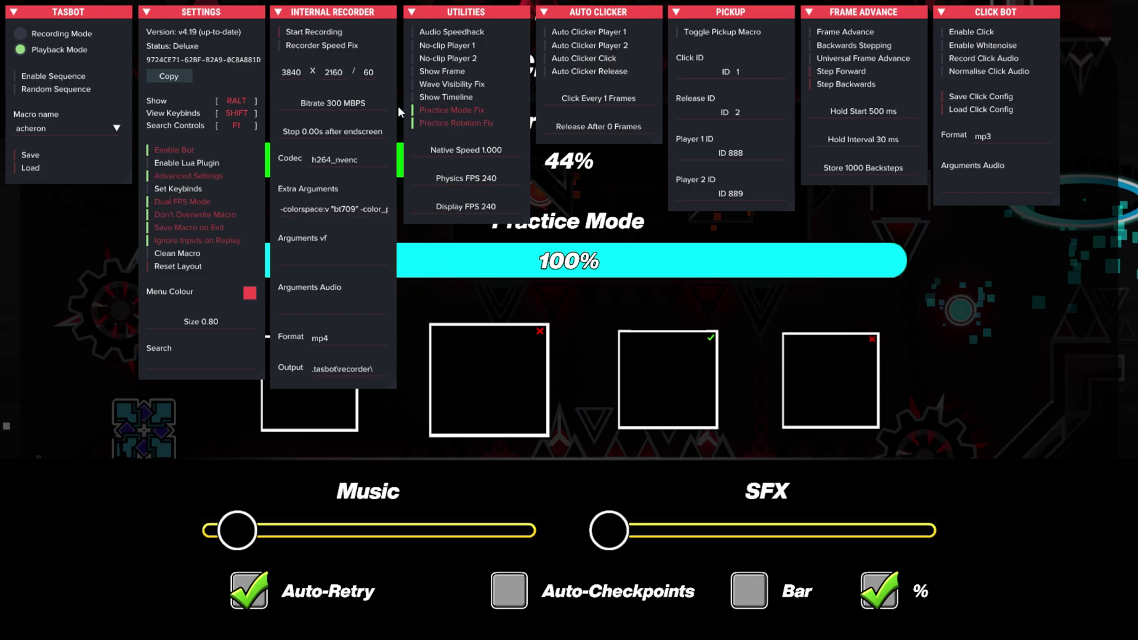
left_click(308, 49)
- Start the internal recording, hide the bot menus, and replay Acheron from the start to 100%
left_click(303, 36)
key("Alt_R")
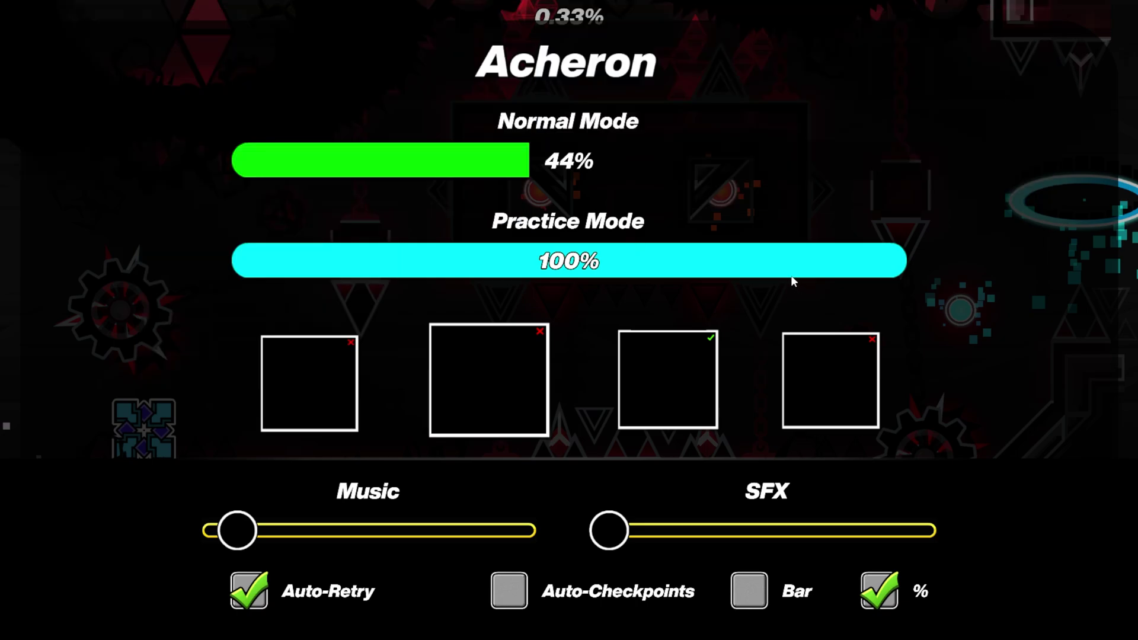
left_click(816, 361)
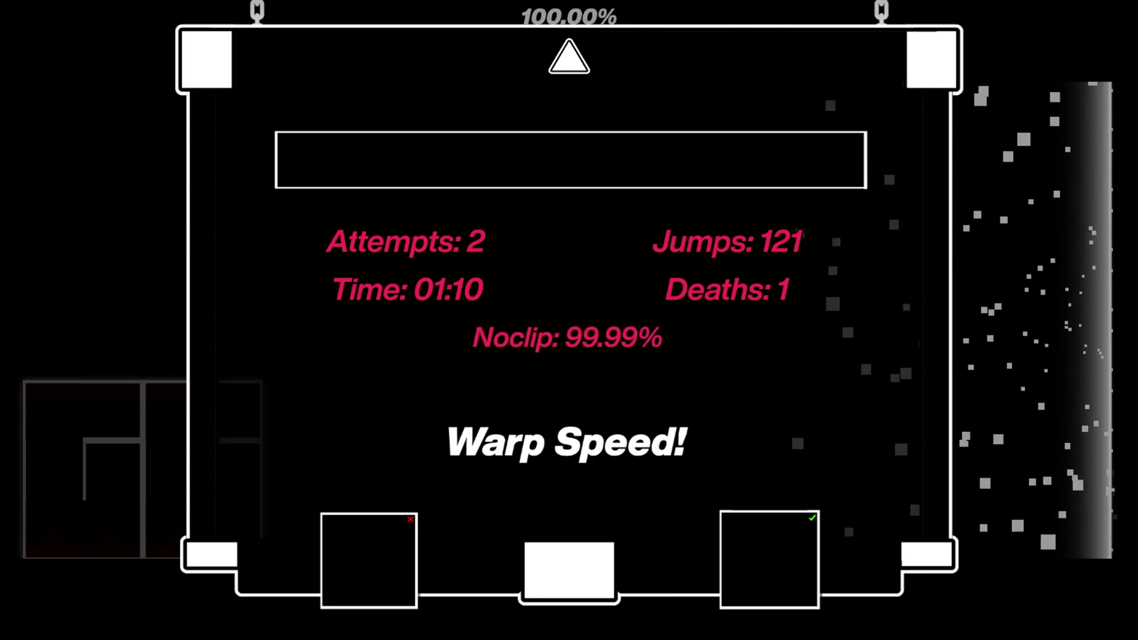
key("alt+Tab")
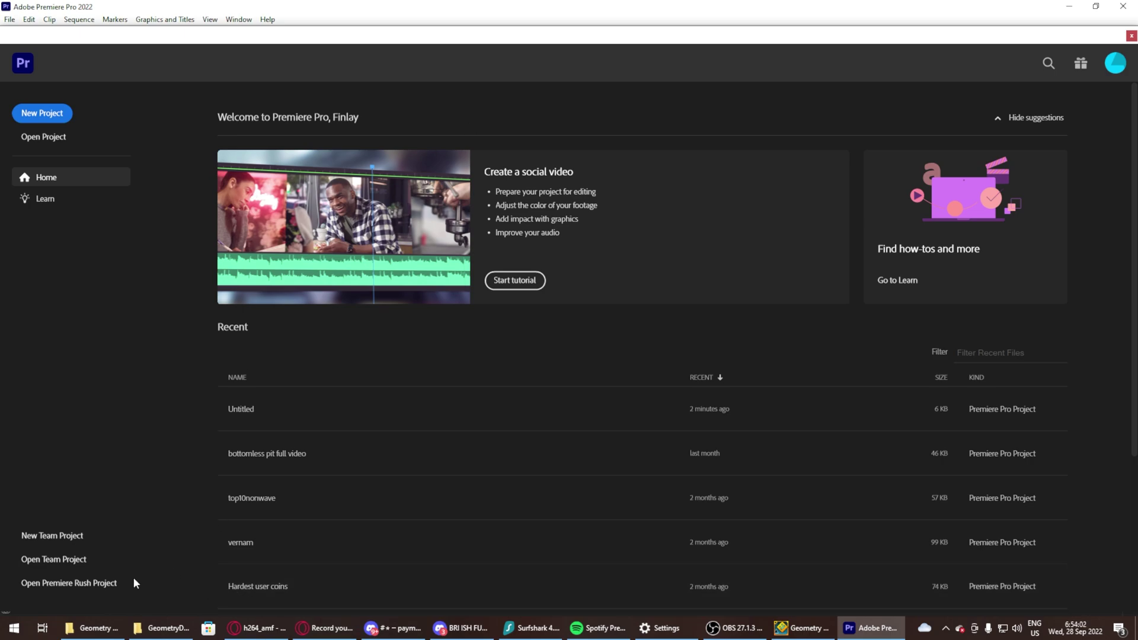
- In the Geometry Dash folder, open .tasbot > recorder and select the Acheron_273623505 recording
mouse_move(89, 637)
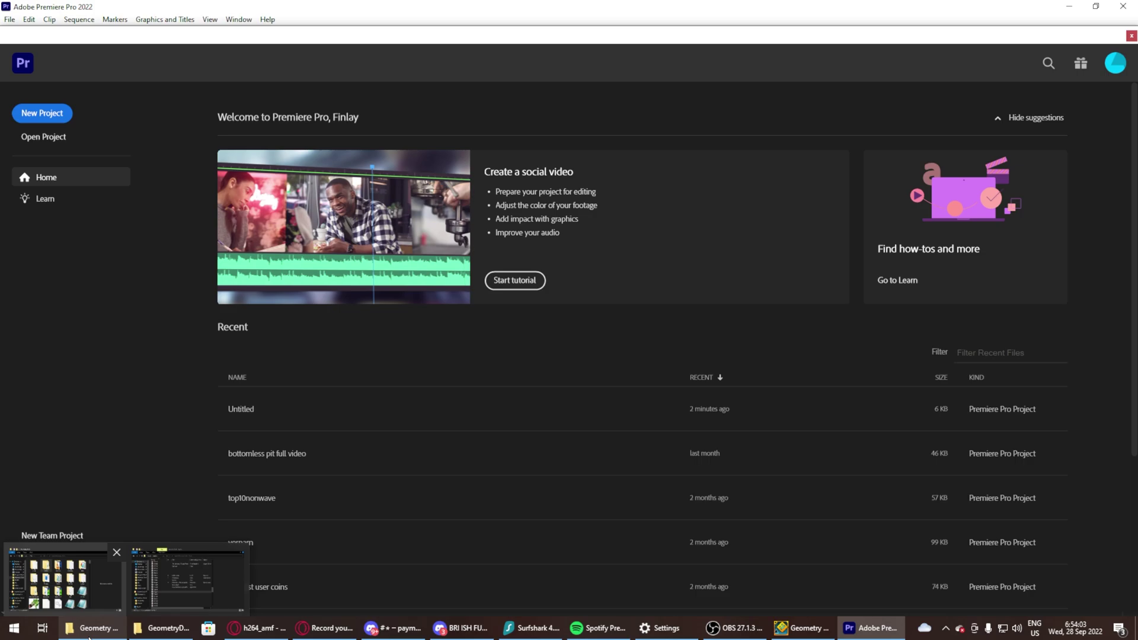
left_click(86, 598)
left_click_drag(688, 106, 544, 148)
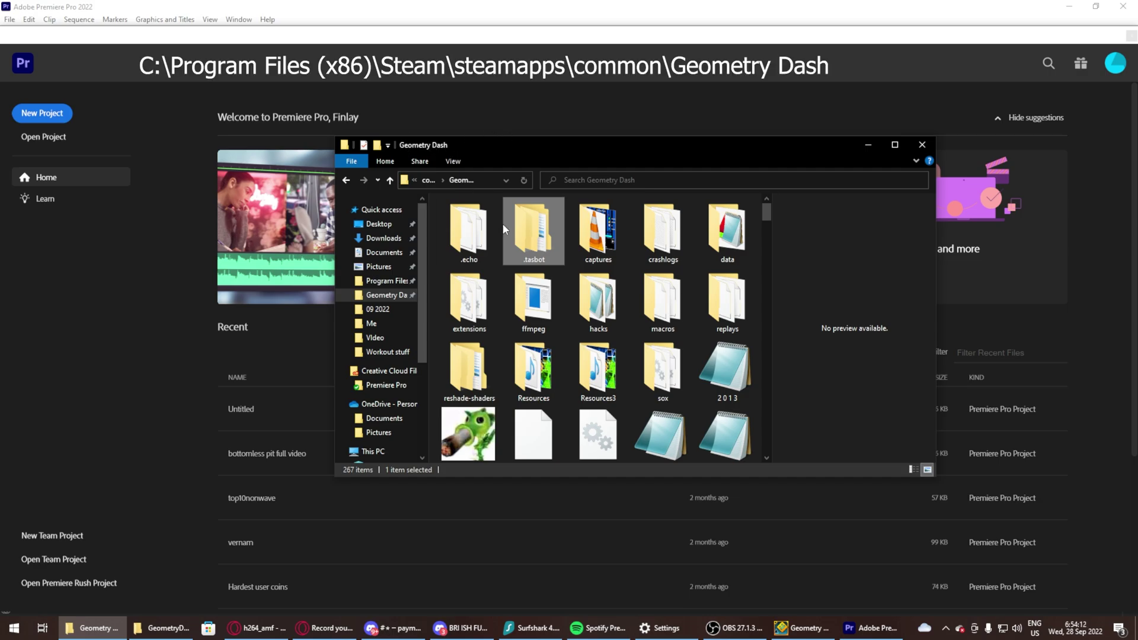
double_click(520, 252)
double_click(479, 232)
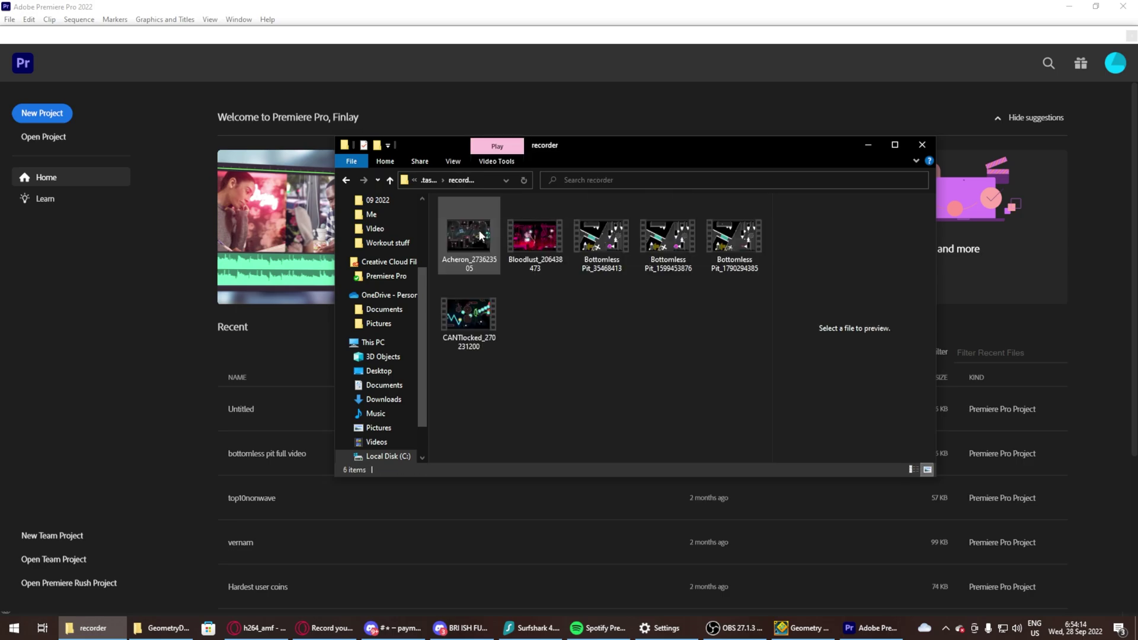
left_click(461, 223)
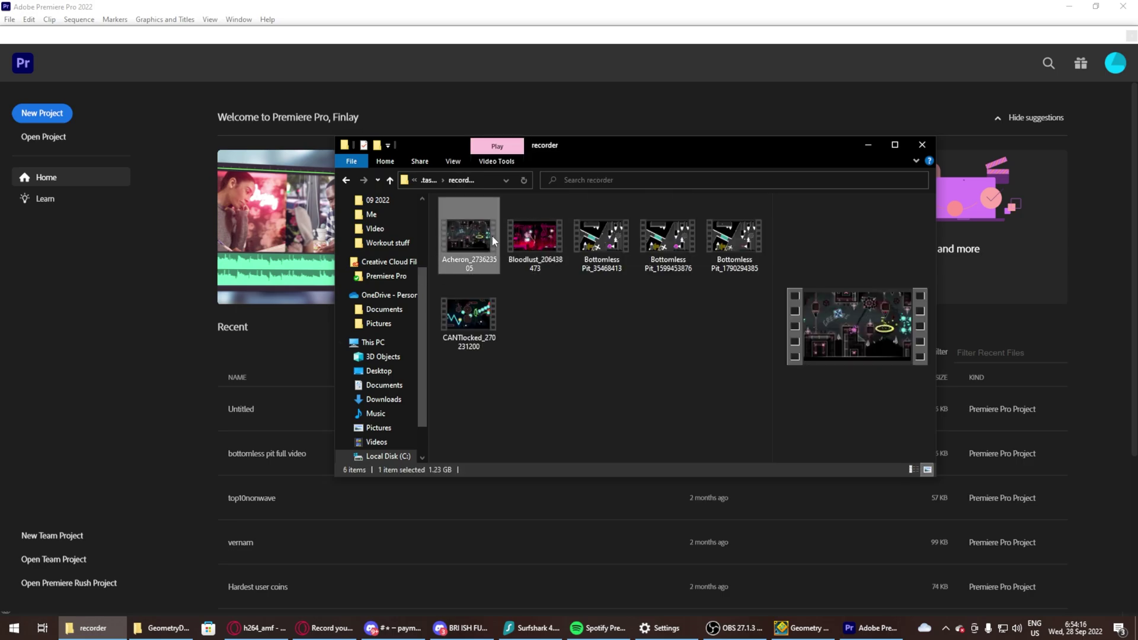
left_click(236, 96)
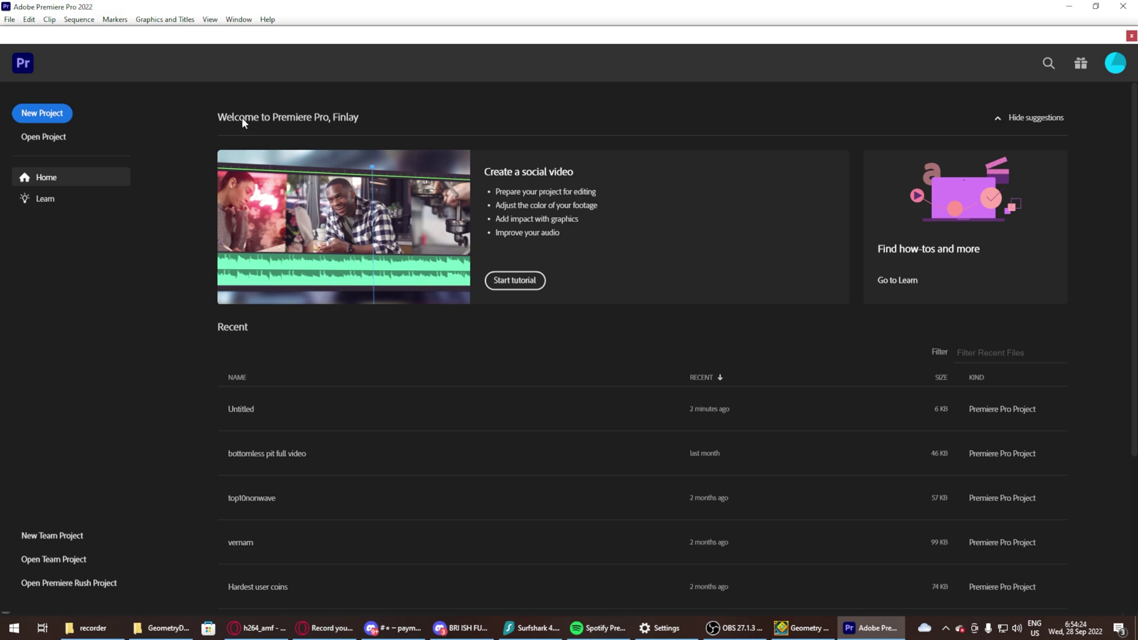
- Create a new project and drag Acheron_273623505 from the recorder folder into the Timeline
left_click(29, 114)
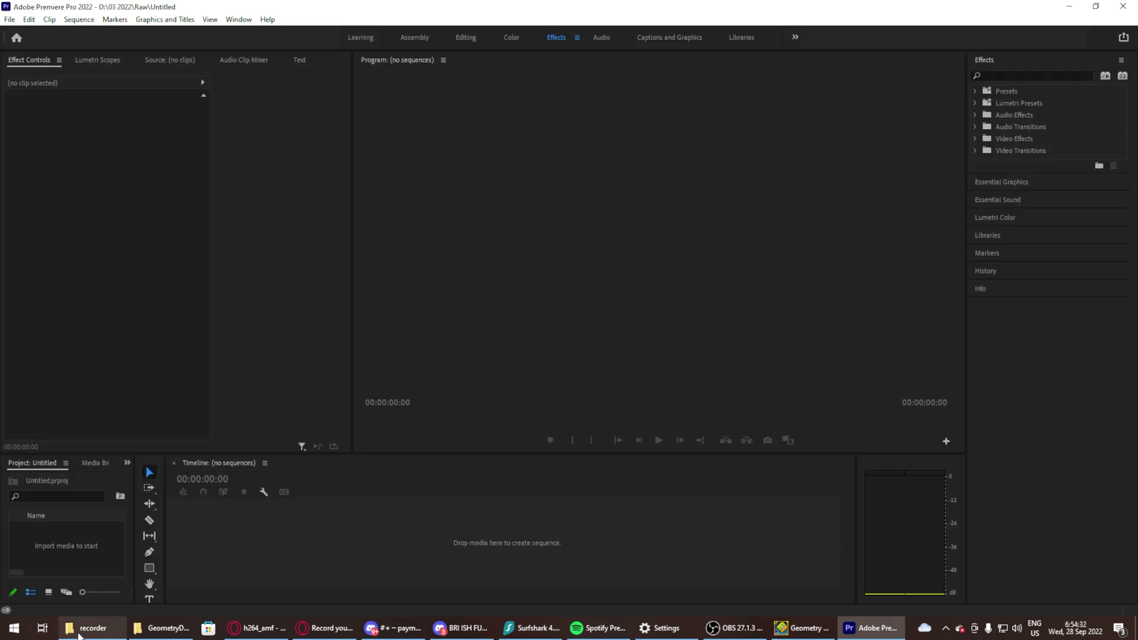
left_click(93, 627)
left_click_drag(468, 237, 254, 544)
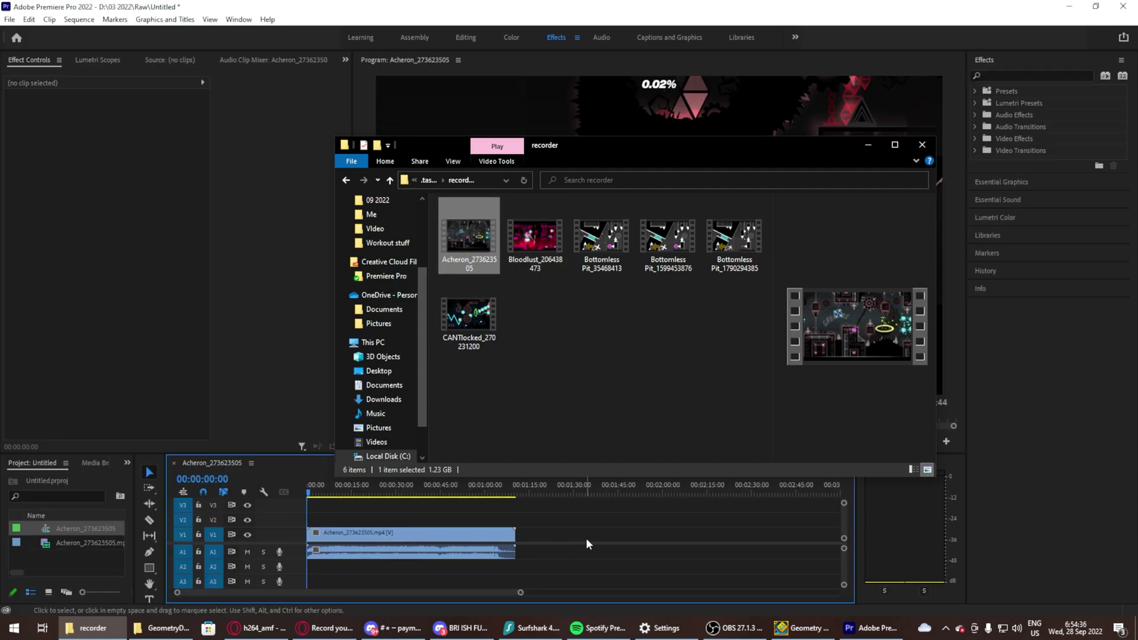
left_click(587, 535)
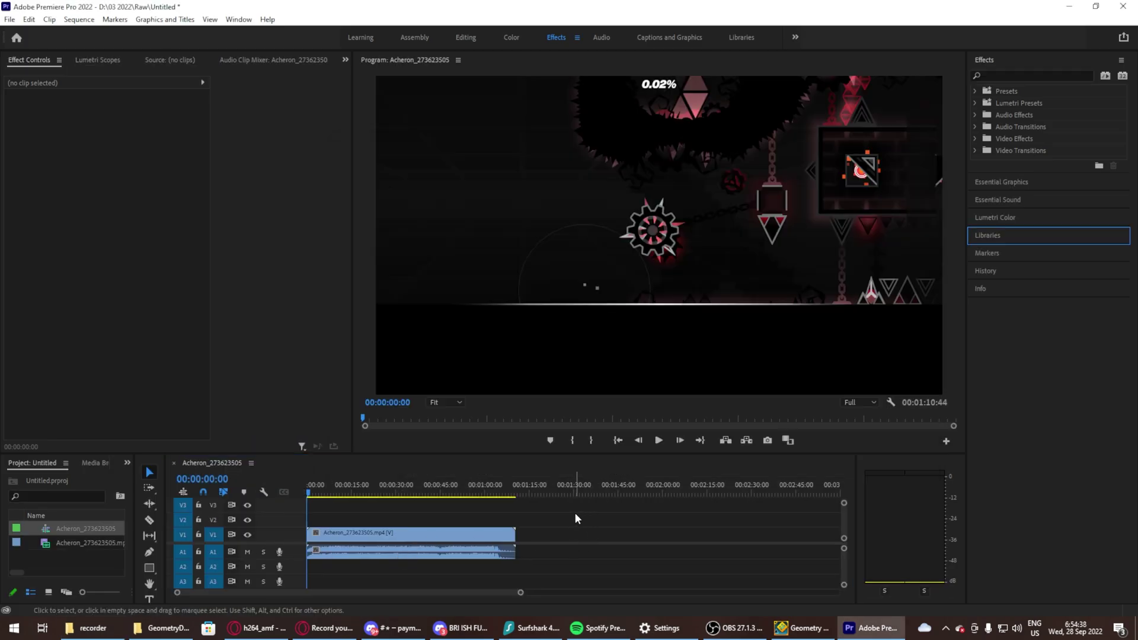
- Add song 770520.mp3 from the songs folder to audio track A2 and check its in-game start offset
left_click(162, 628)
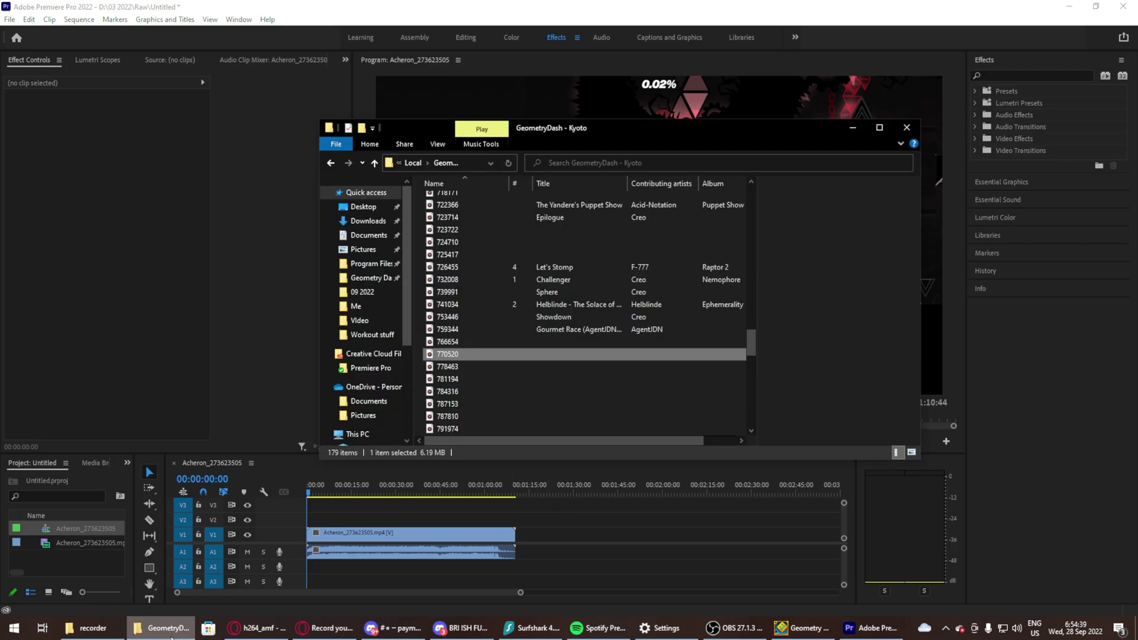
left_click(603, 513)
left_click(346, 559)
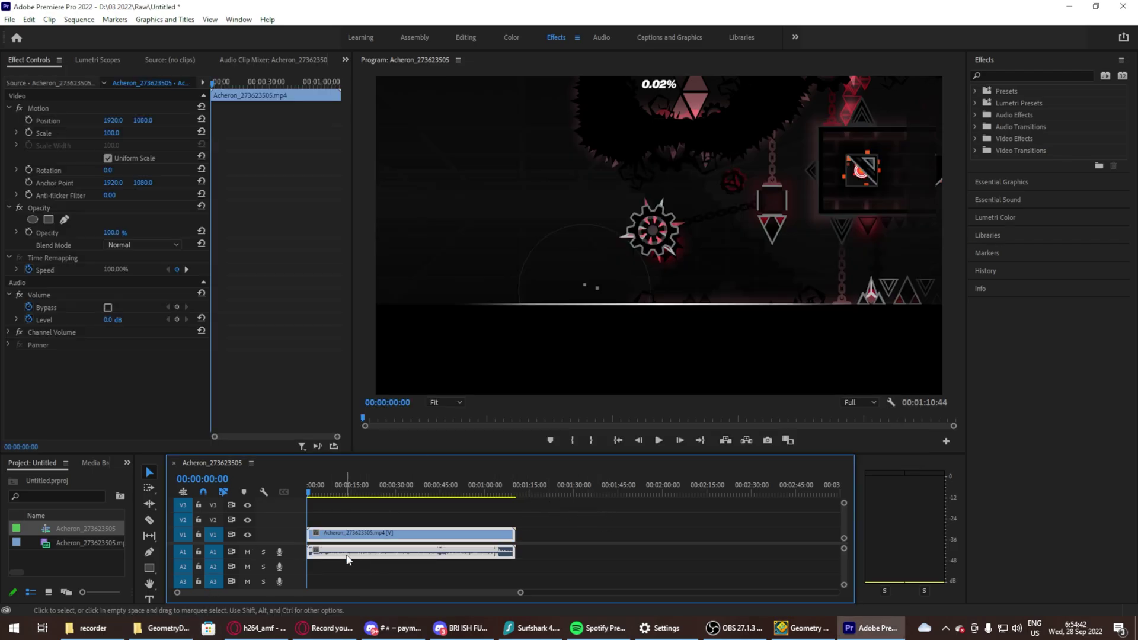
left_click(558, 550)
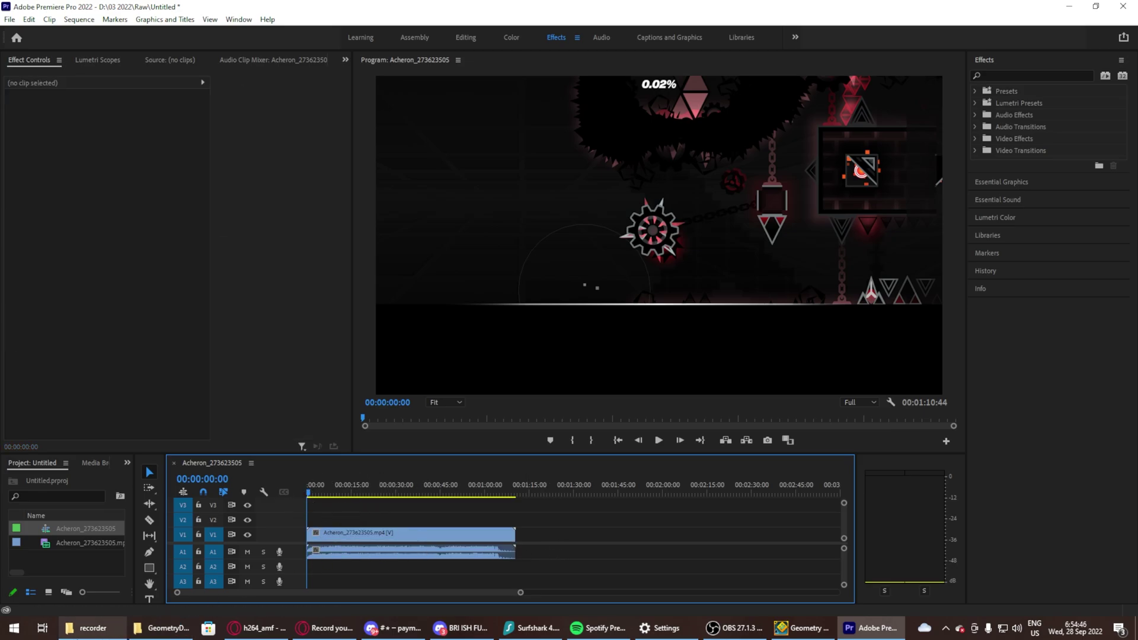
left_click(93, 628)
left_click(93, 628)
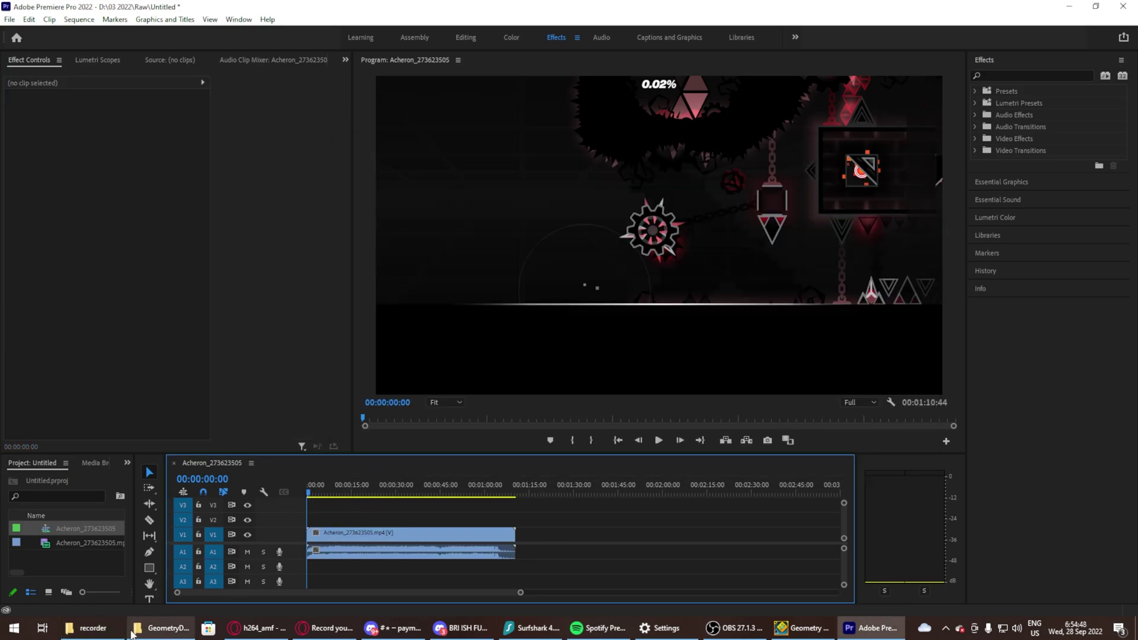
left_click(162, 628)
left_click_drag(468, 354, 307, 566)
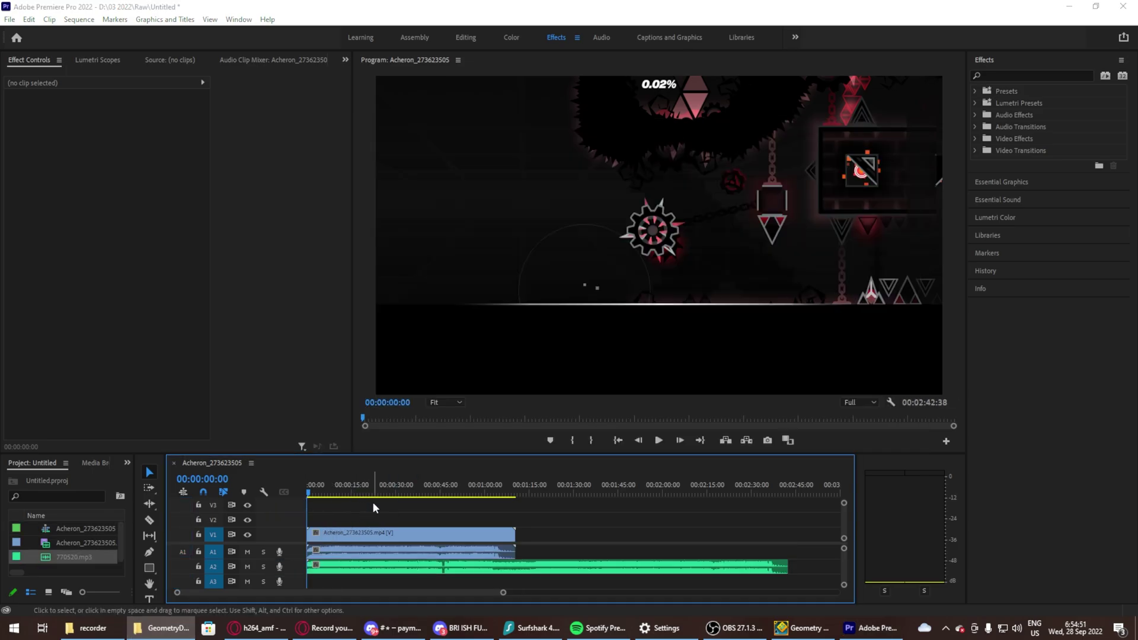
left_click(805, 628)
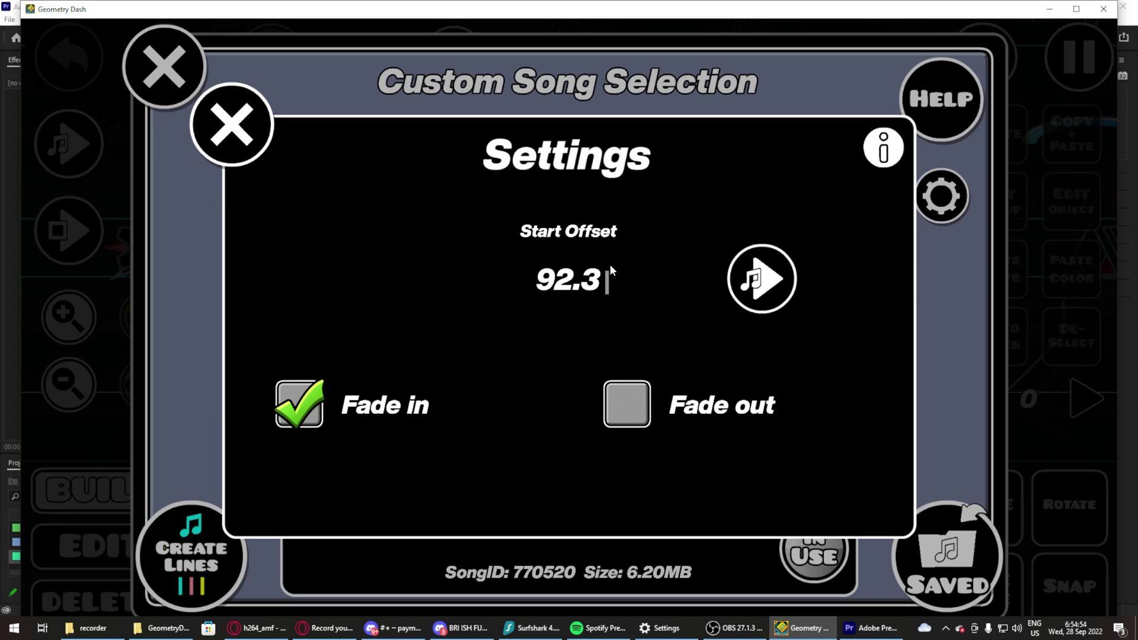
left_click(804, 628)
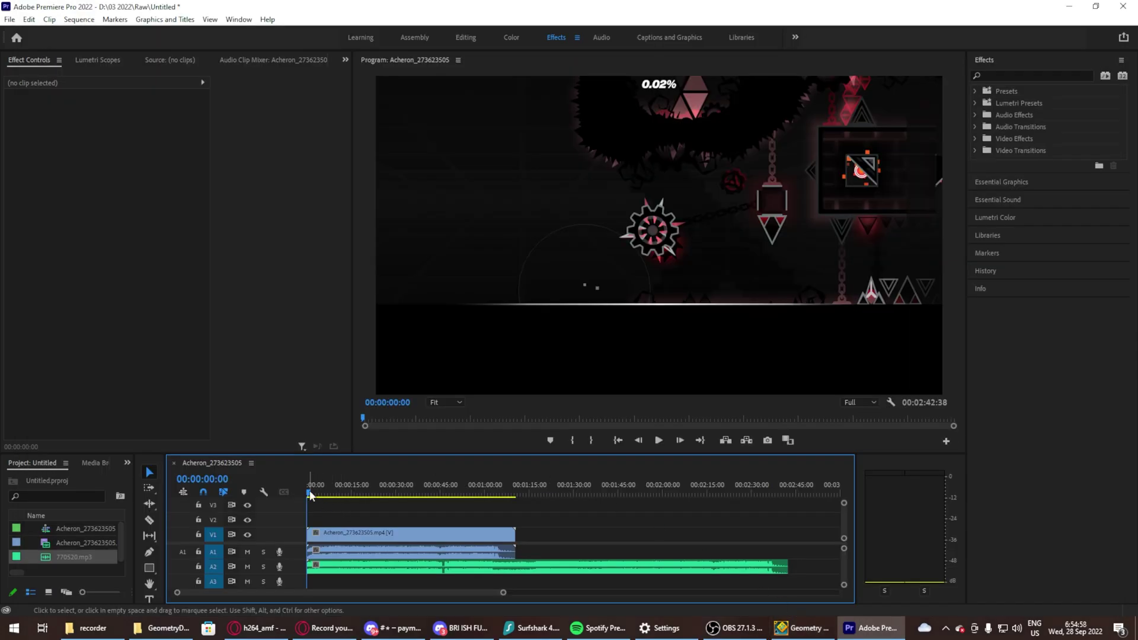
- Cut the song at about 1:32 and move the later part to the sequence start on A1
left_click_drag(347, 502, 578, 510)
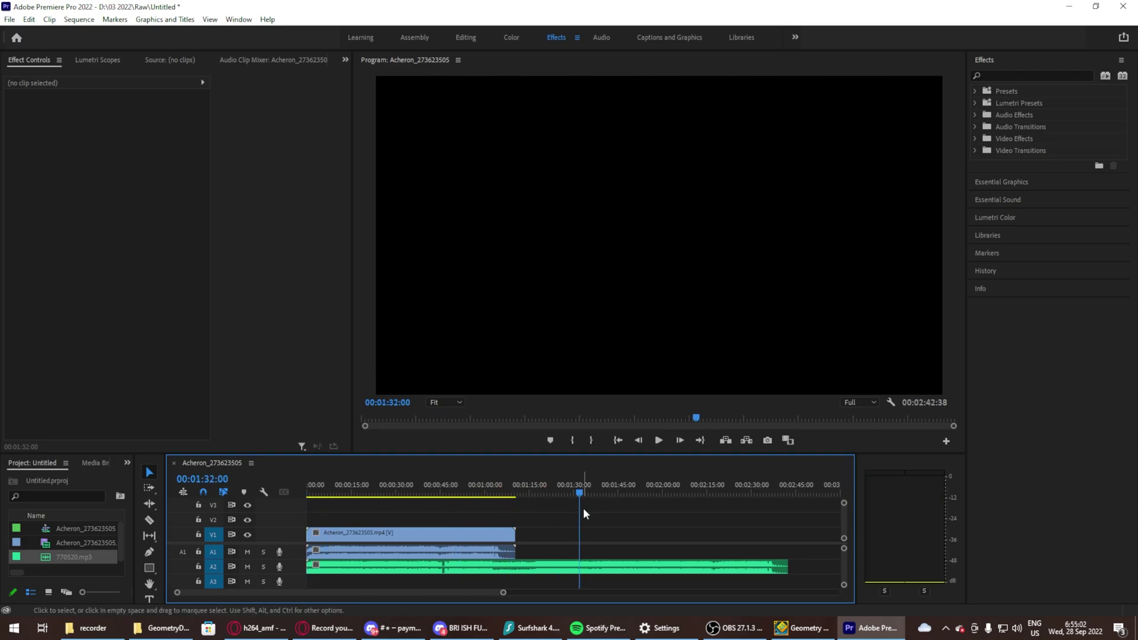
left_click_drag(583, 510, 583, 509)
key("c")
left_click(585, 565)
left_click(150, 471)
scroll(603, 563, "down", 3)
scroll(553, 563, "down", 2)
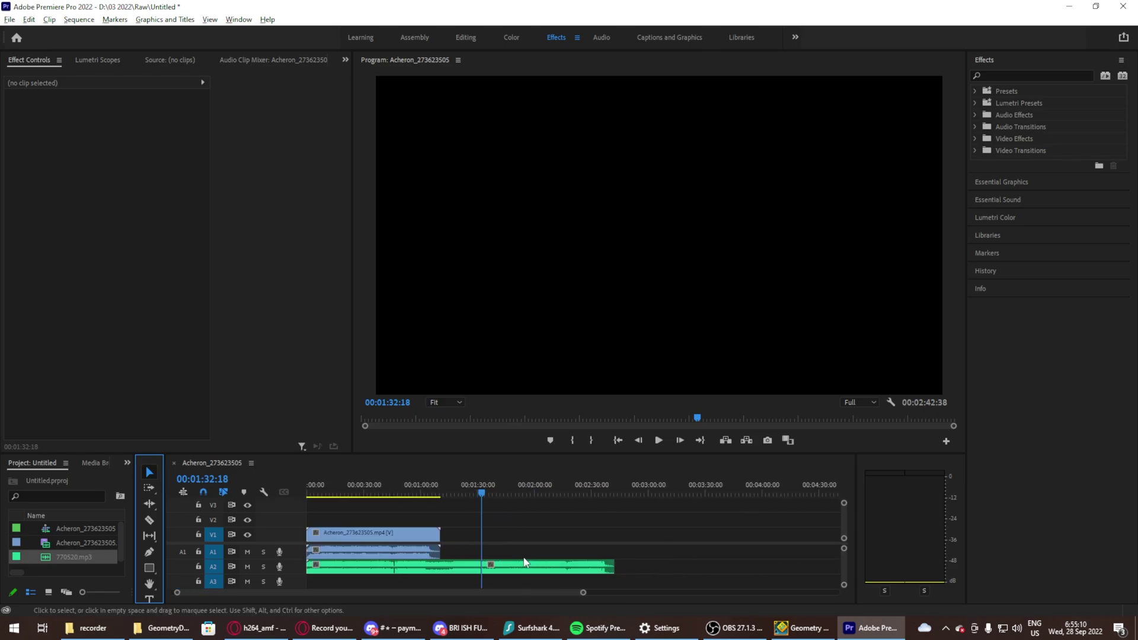
left_click_drag(521, 565, 379, 551)
left_click(367, 578)
left_click(471, 496)
key("Home")
scroll(531, 597, "up", 2)
scroll(531, 598, "up", 3)
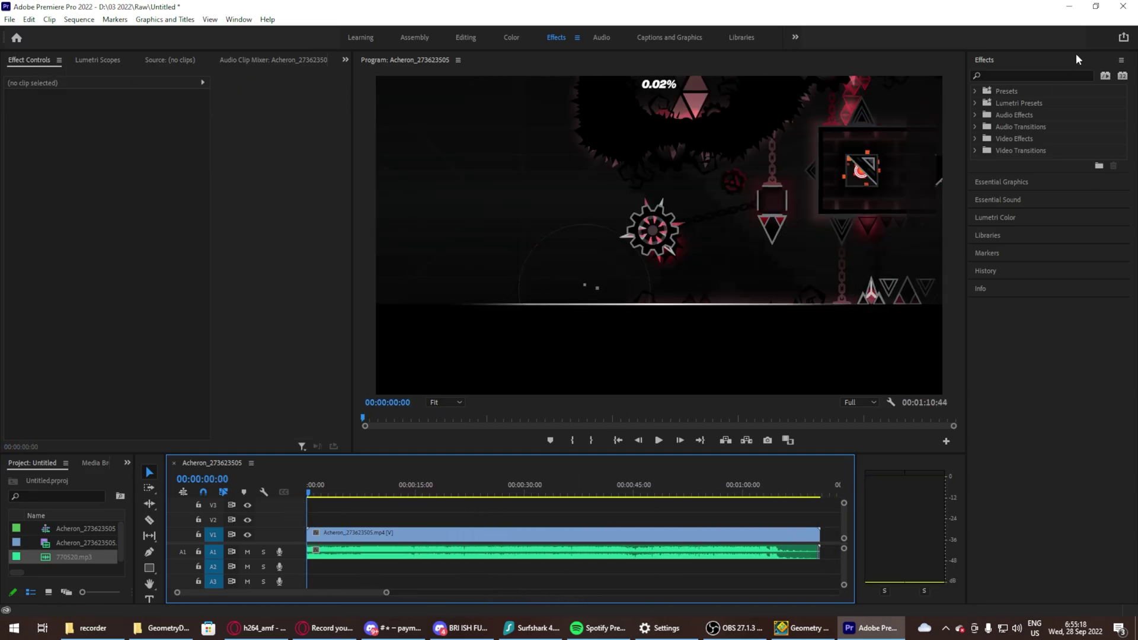
- Add an Exponential Fade transition to the start of the song
left_click(1055, 76)
type("expo")
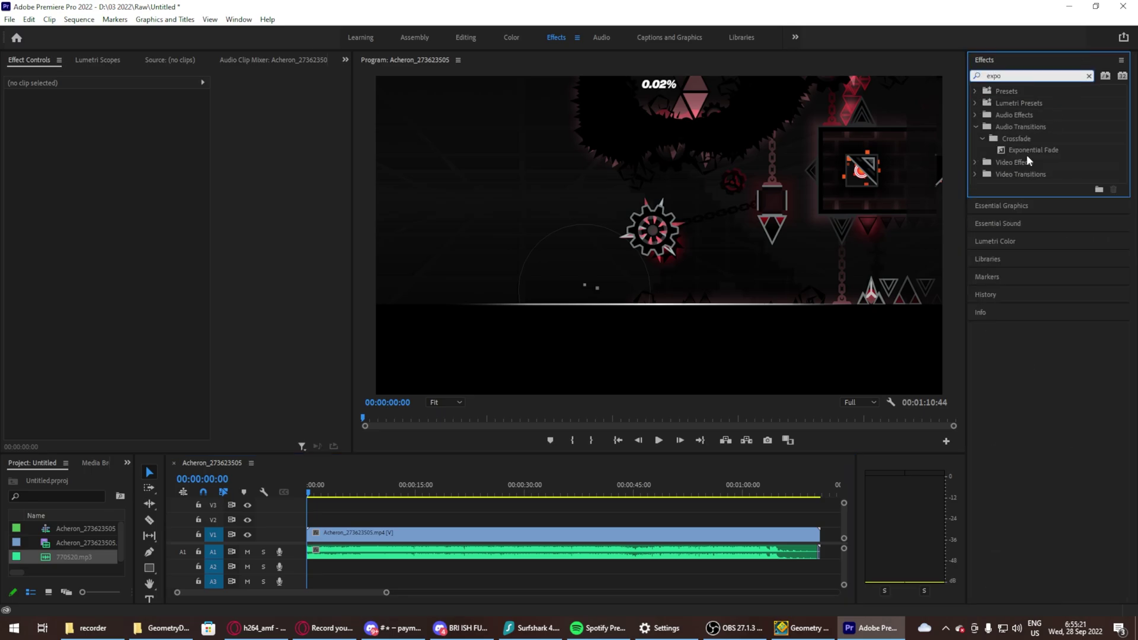
mouse_move(1027, 152)
left_mouse_down()
mouse_move(483, 559)
mouse_move(312, 554)
left_mouse_up()
left_click(372, 519)
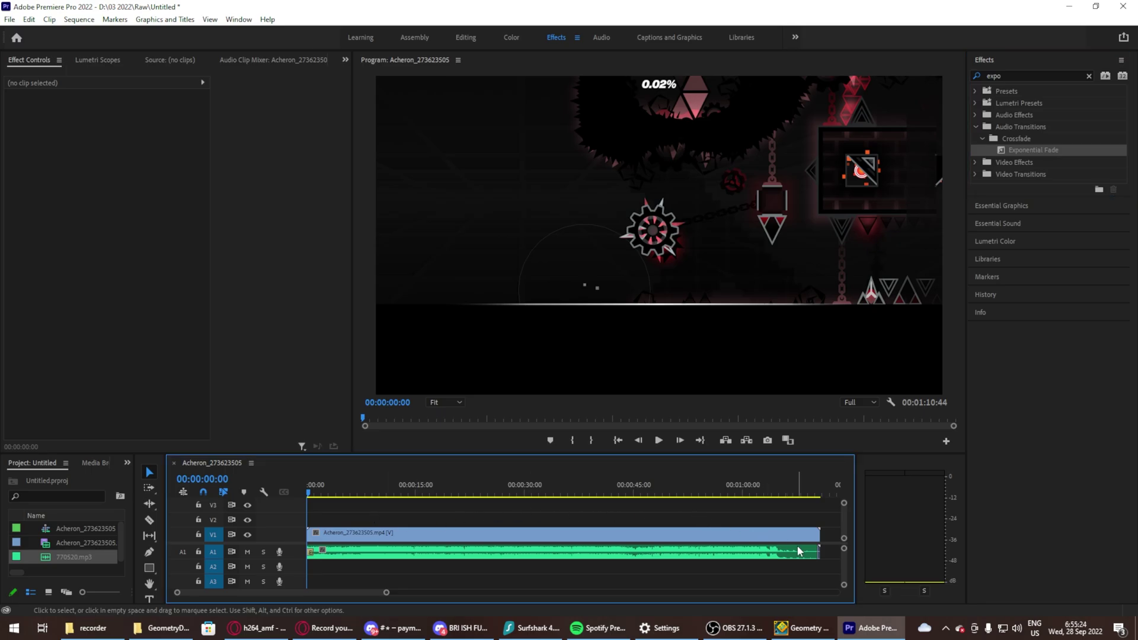
- Add a Dip to Black transition to the start of the video and preview it
left_click(1089, 76)
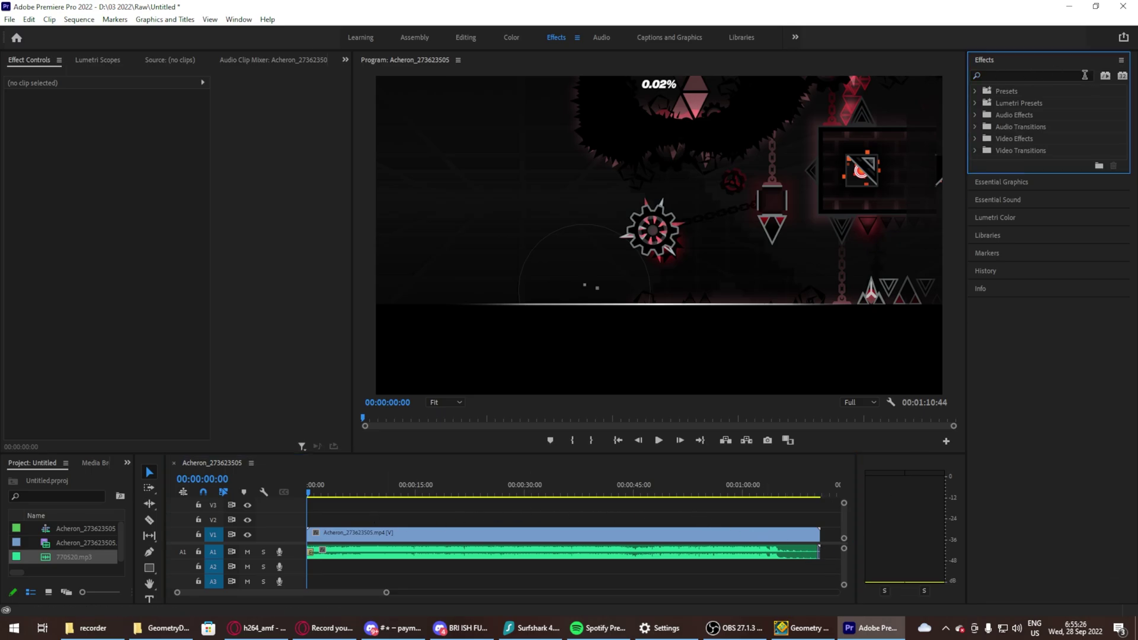
type("dip to")
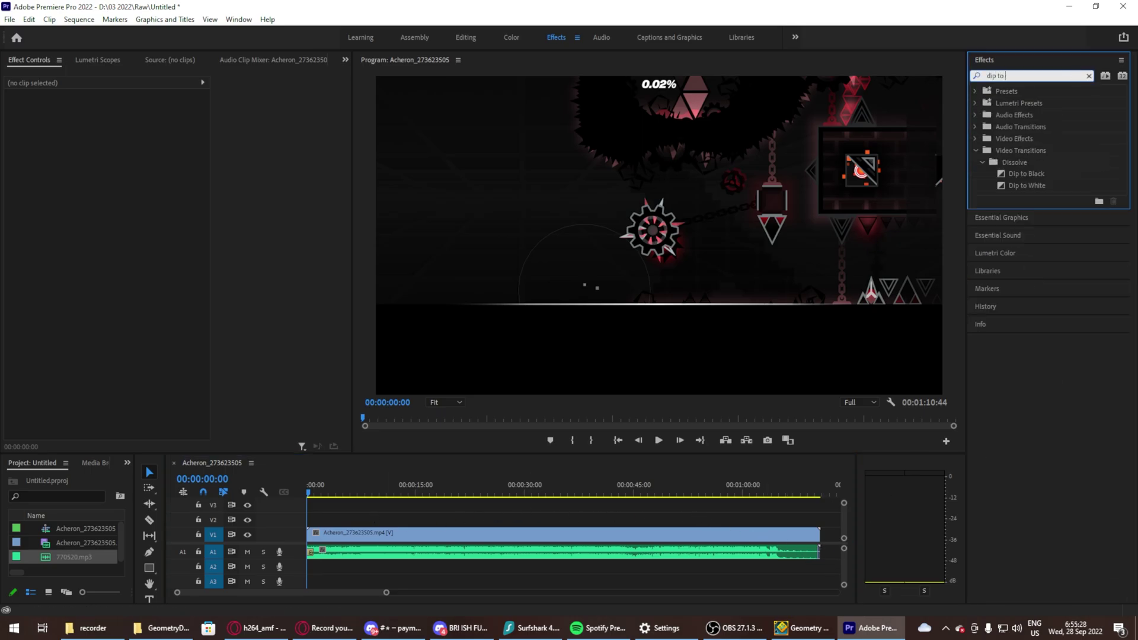
left_click_drag(1048, 174, 323, 544)
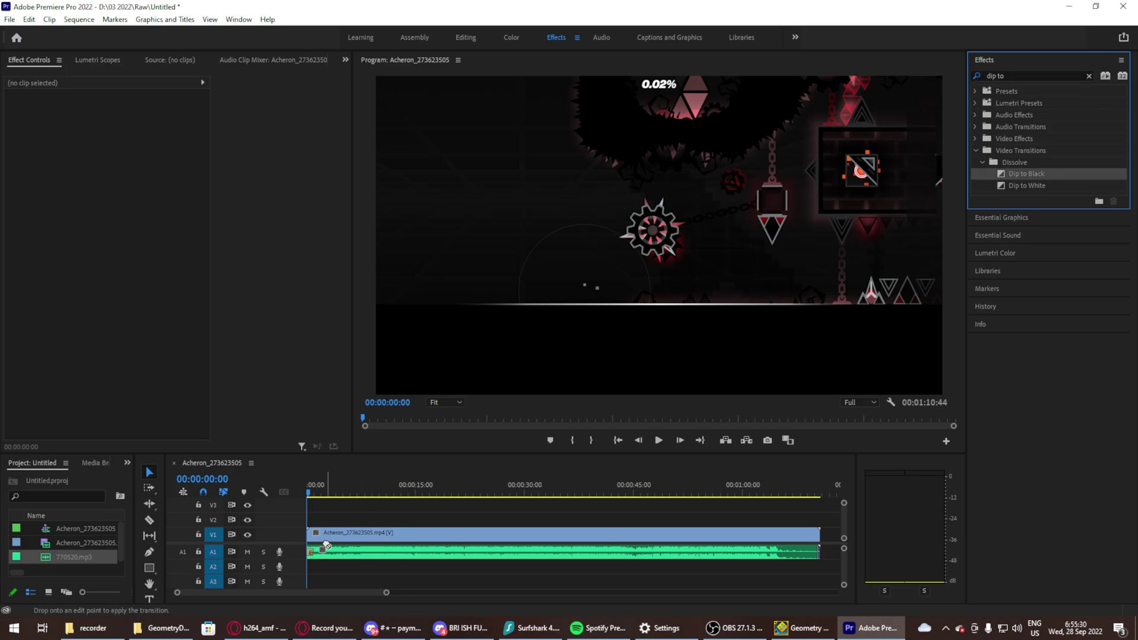
left_click(351, 507)
key("space")
key("space")
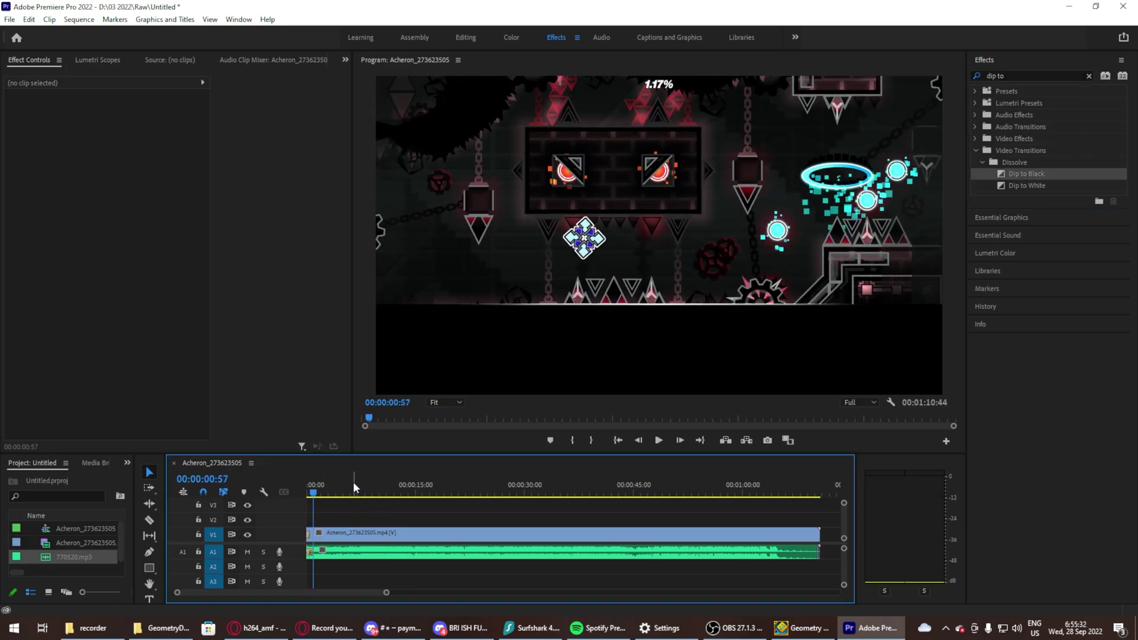
left_click(309, 534)
left_click_drag(315, 495, 308, 495)
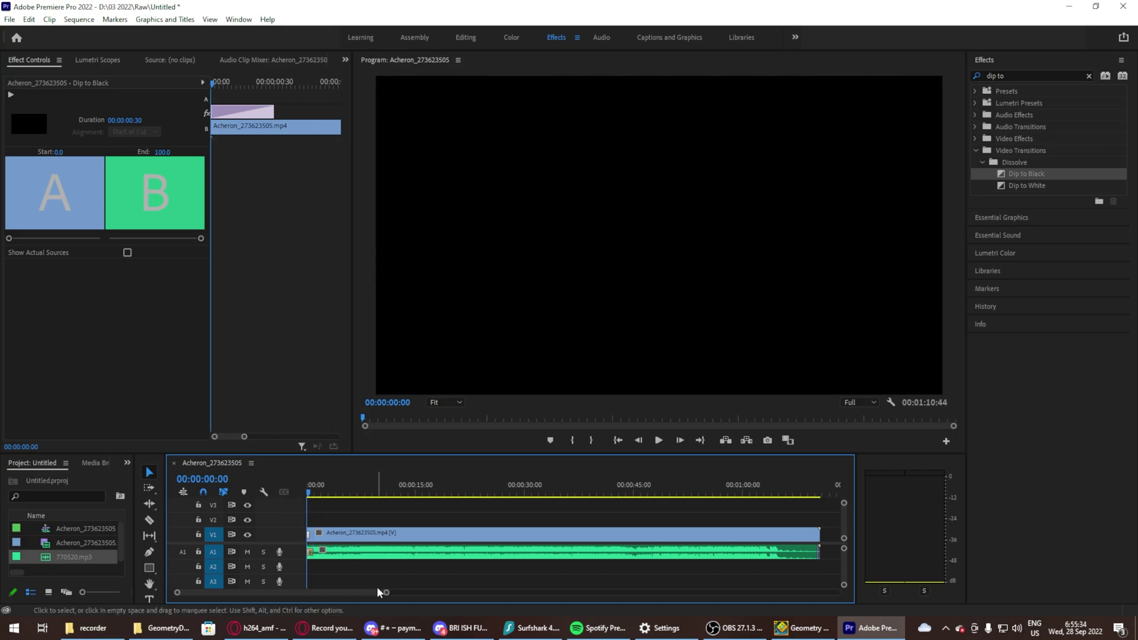
- Shorten the opening Dip to Black transition and preview the quicker fade
key("=")
key("=")
left_click_drag(313, 536, 309, 536)
left_click(334, 502)
key("space")
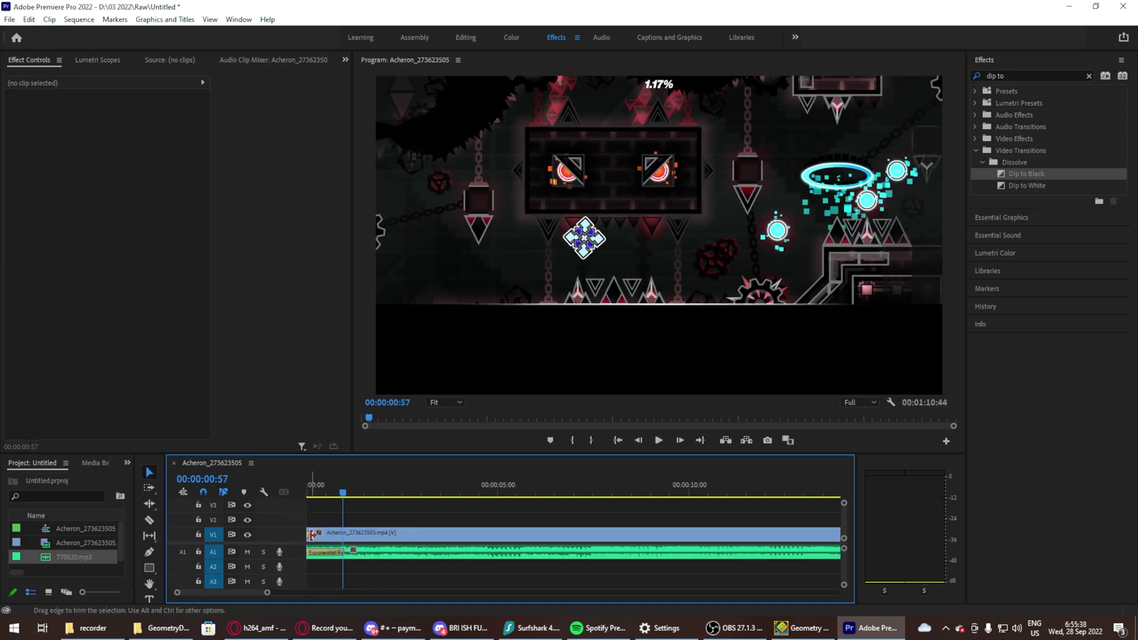
left_click(311, 538)
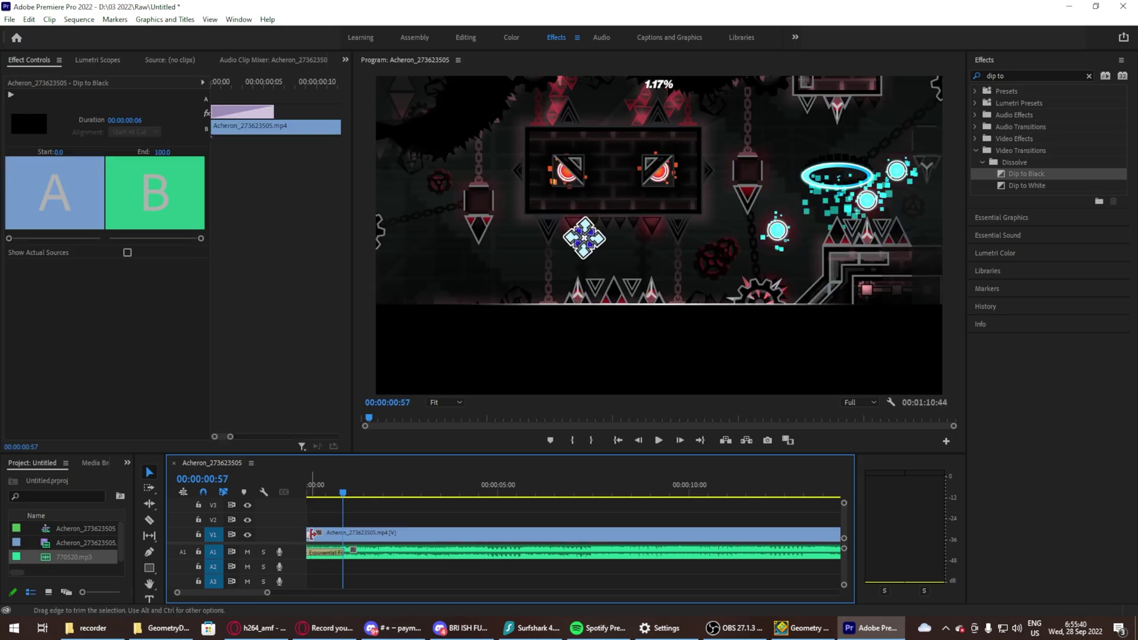
left_click(372, 511)
key("space")
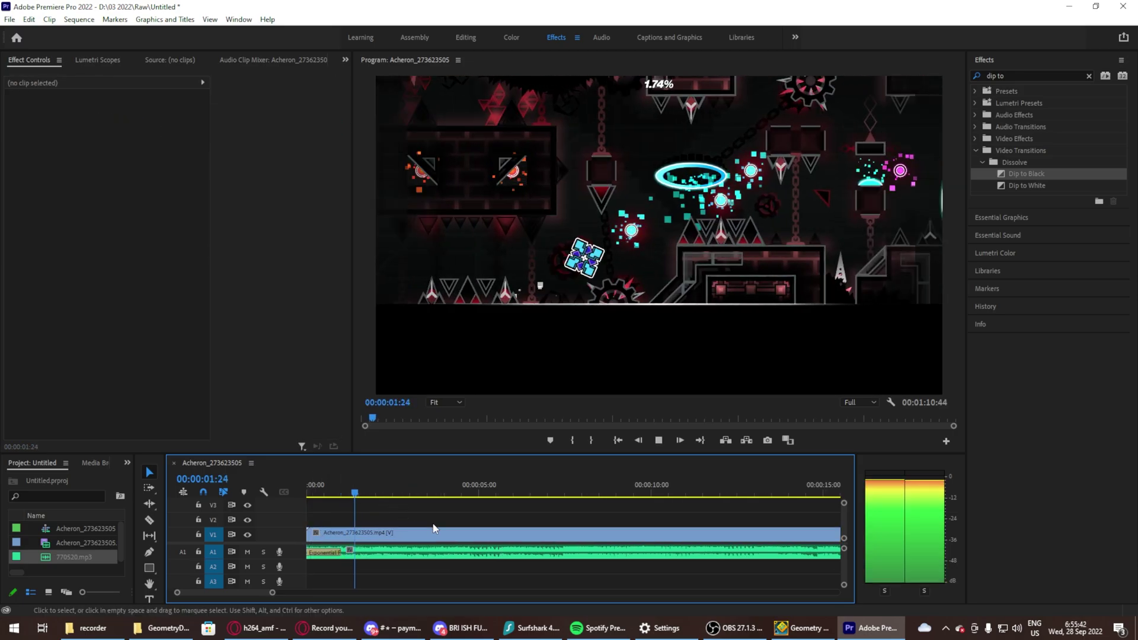
key("space")
- Put a Dip to Black transition on the end of the Acheron clip and play it back
key("minus")
key("minus")
key("Home")
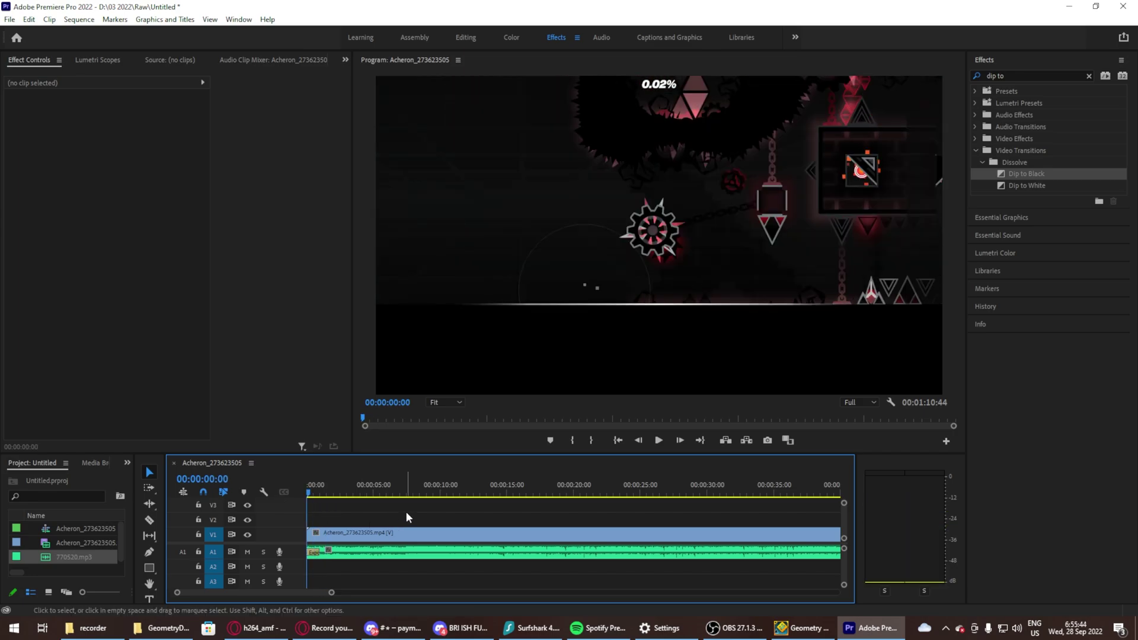
key("minus")
key("minus")
left_click_drag(1044, 173, 635, 535)
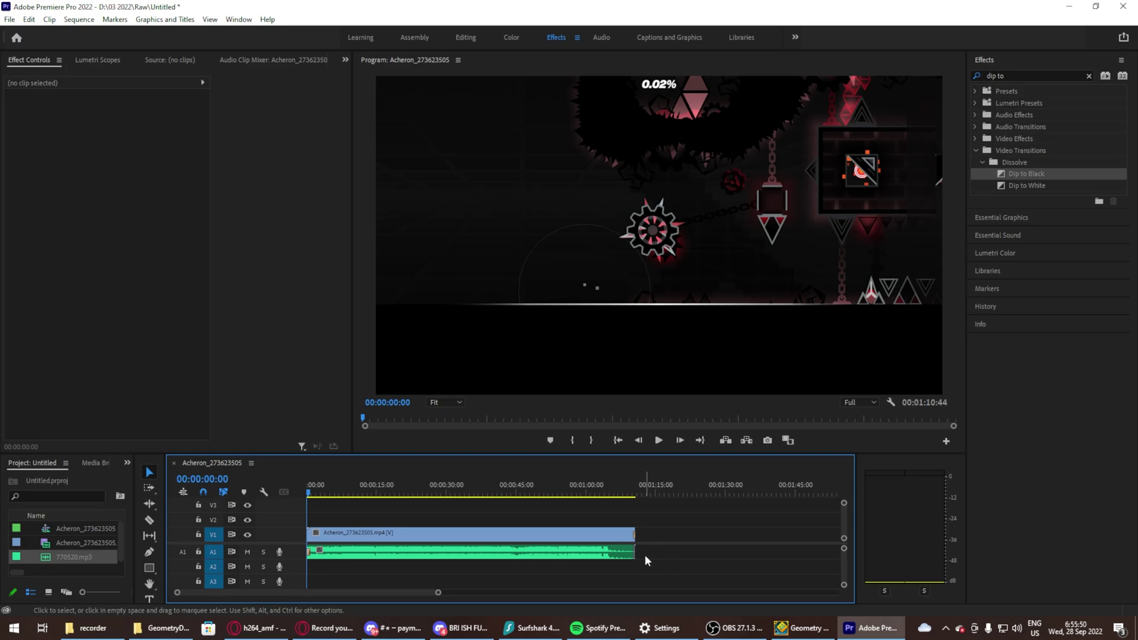
key("space")
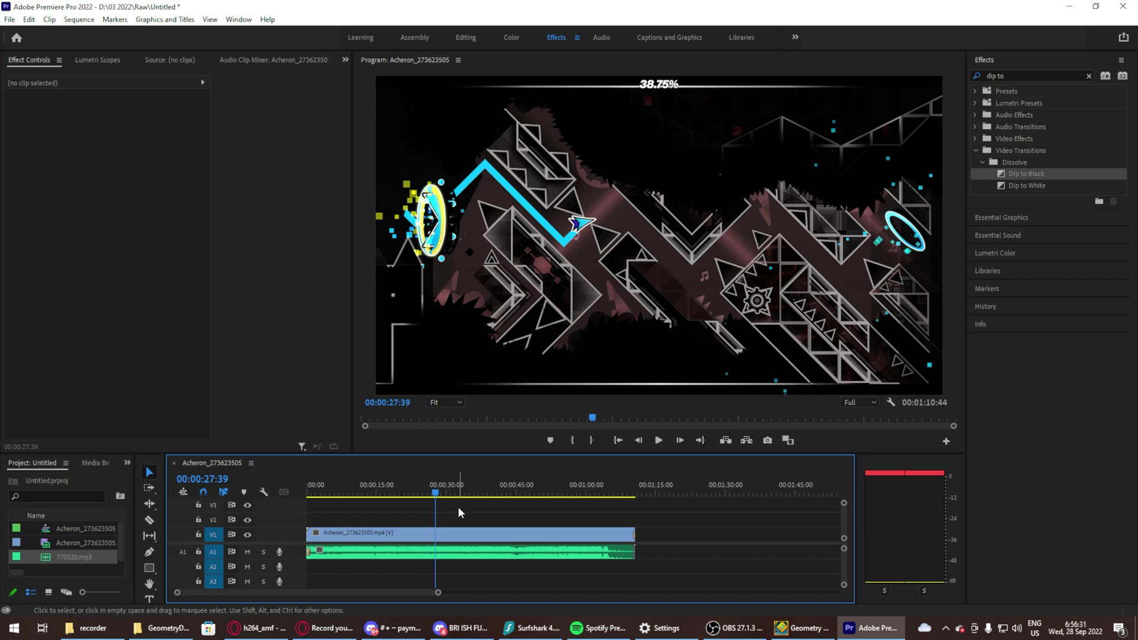
- In Export Settings choose H.264 with Render at Maximum Depth and Use Maximum Render Quality
key("ctrl+m")
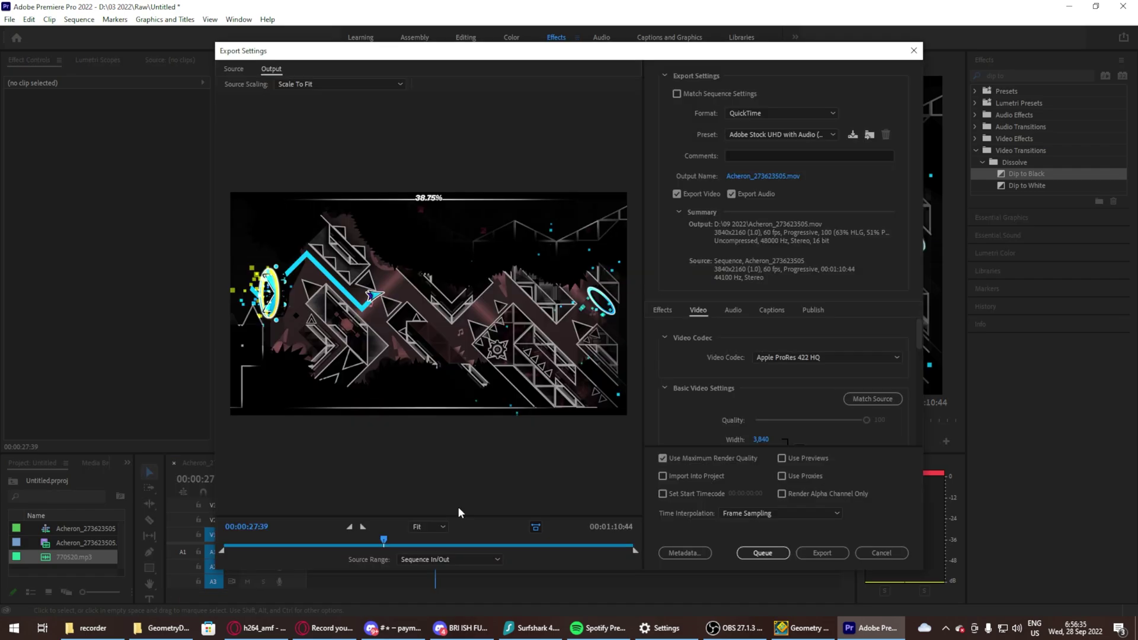
left_click(781, 113)
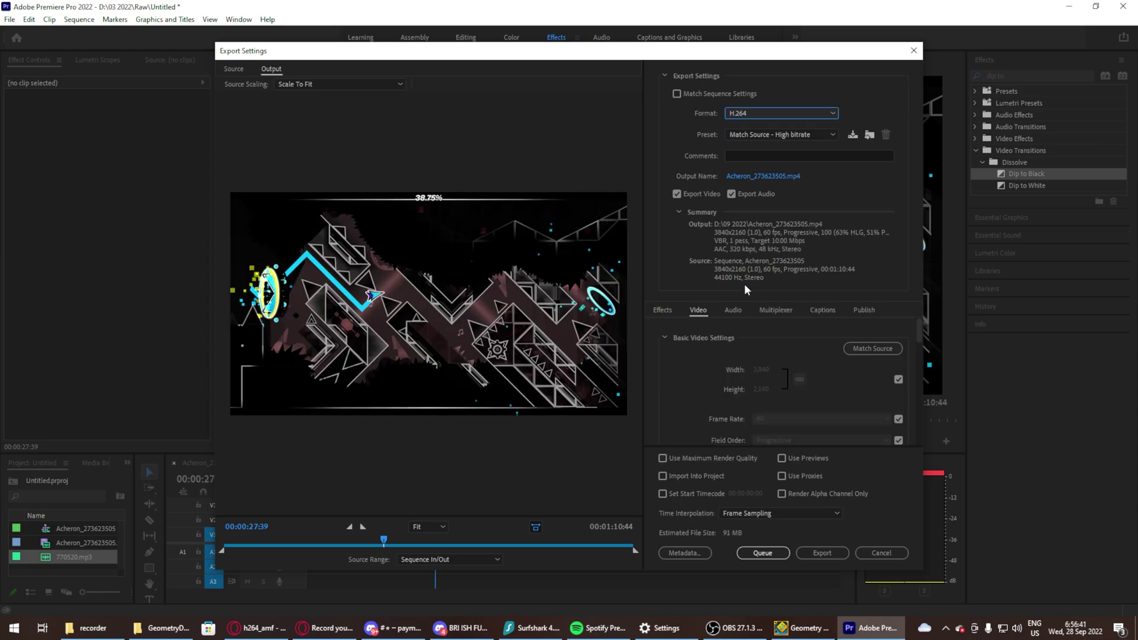
scroll(720, 354, "down", 2)
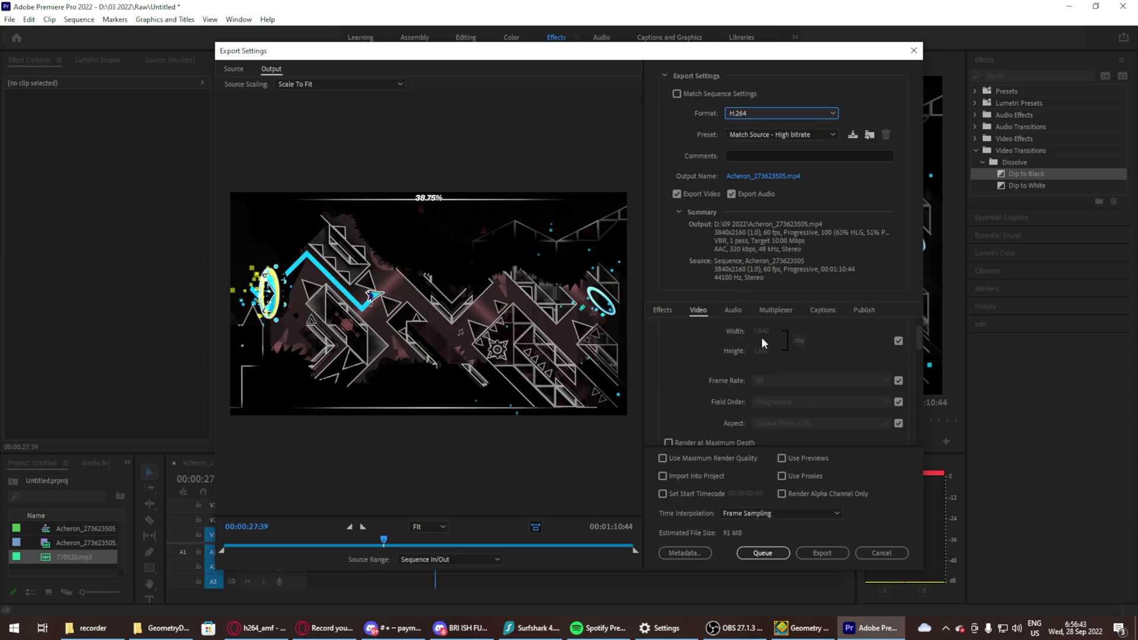
scroll(682, 422, "down", 1)
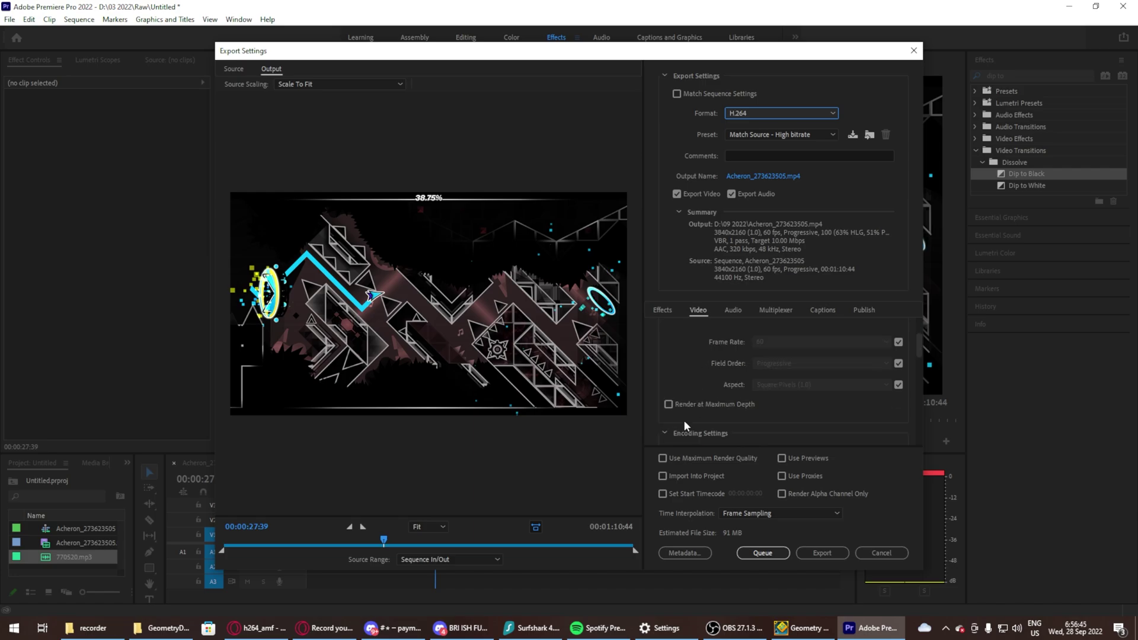
left_click(678, 404)
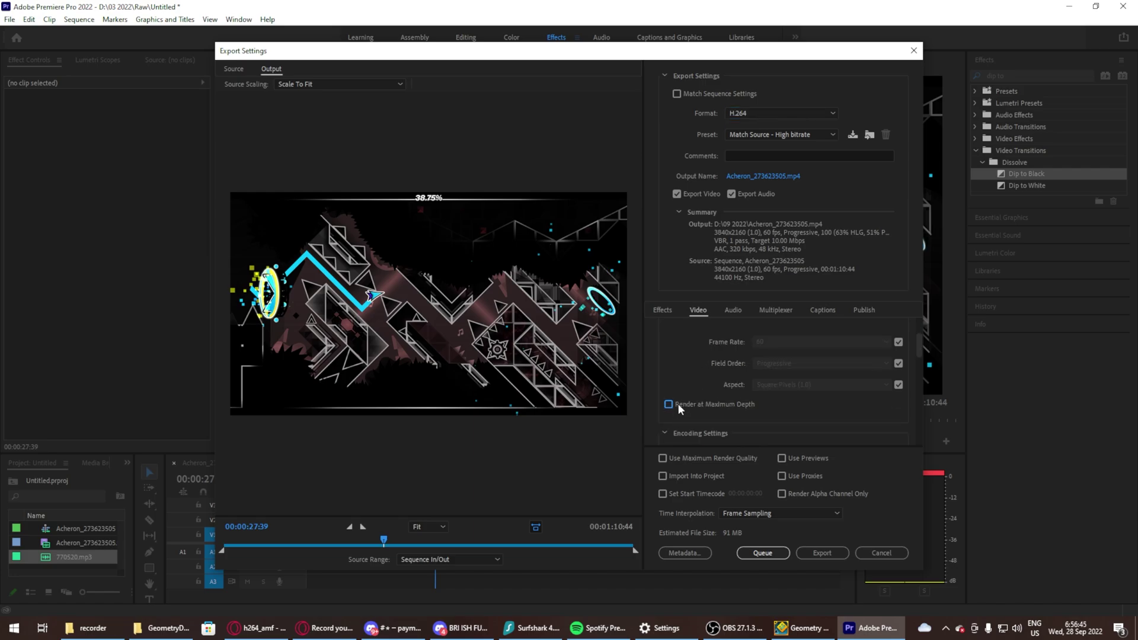
left_click(676, 460)
- Set bitrate encoding to CBR with a 100 Mbps target bitrate
scroll(777, 391, "down", 3)
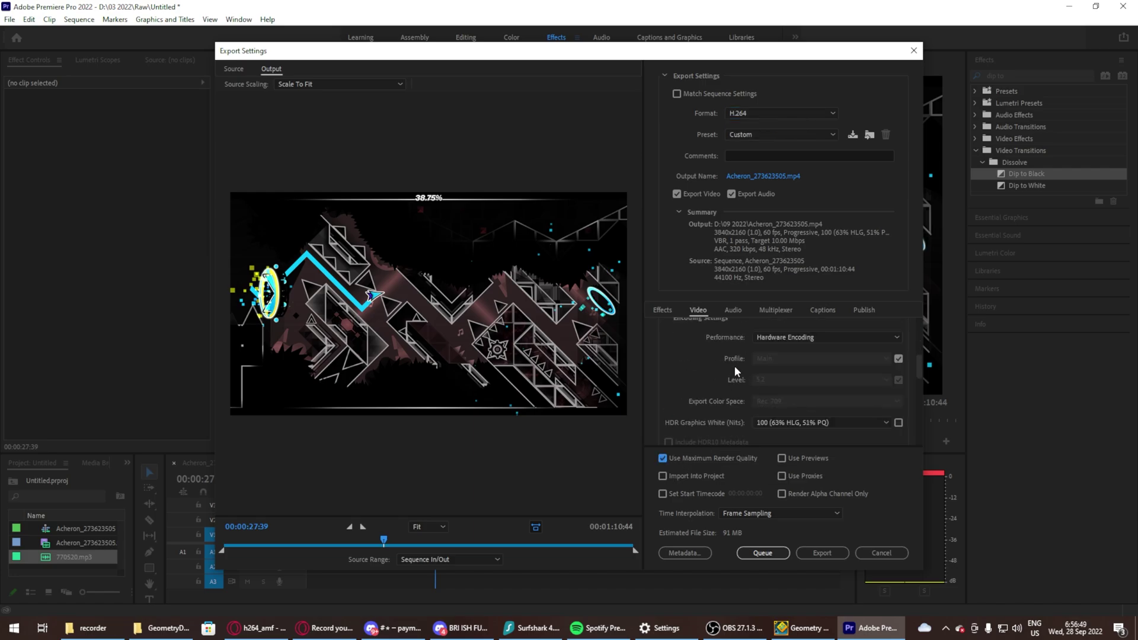
scroll(768, 353, "down", 4)
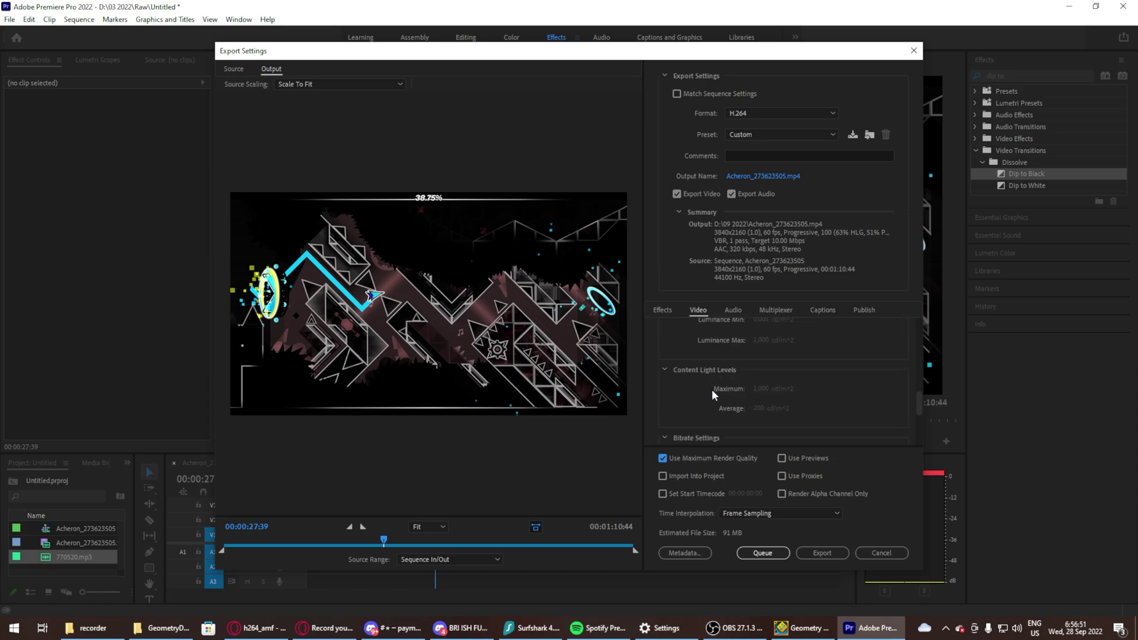
left_click(771, 342)
left_click(778, 353)
left_click(877, 363)
type("100")
key("Return")
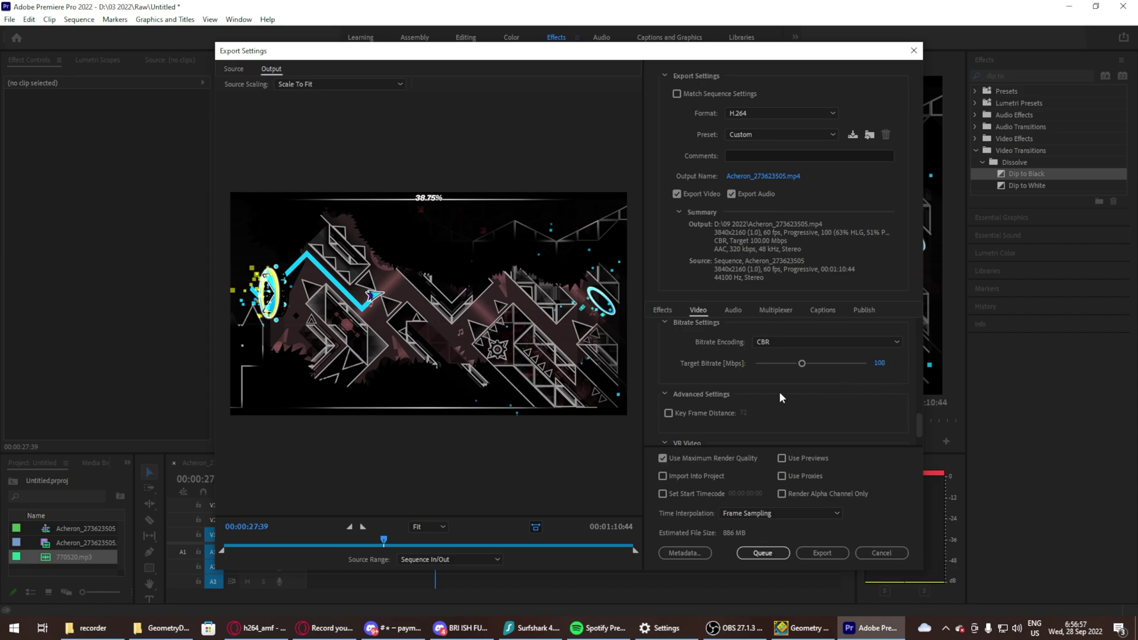
- Rename the output file to Acheron 4K.mp4 and start the export
scroll(778, 391, "down", 1)
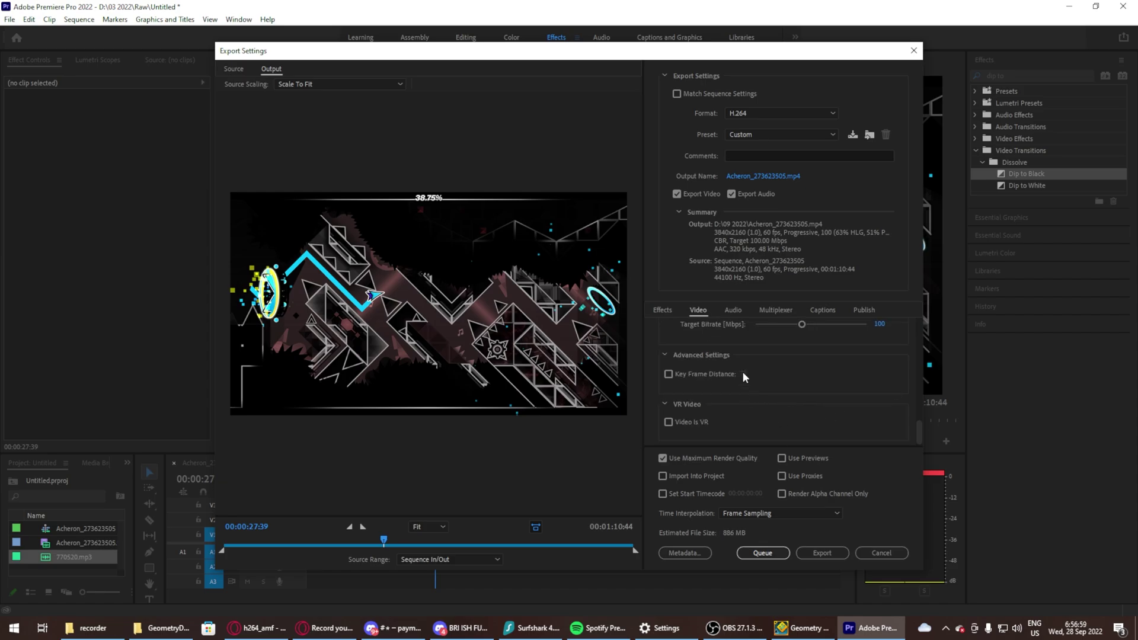
left_click(764, 177)
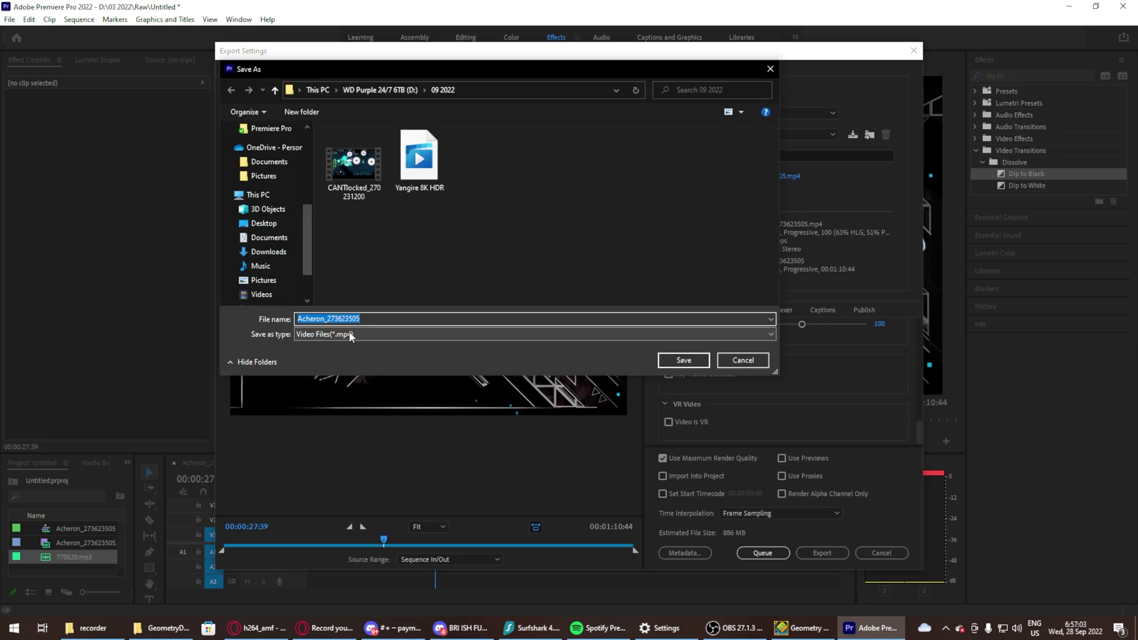
left_click(364, 319)
left_click_drag(364, 319, 319, 320)
type("4K")
key("Return")
left_click(822, 553)
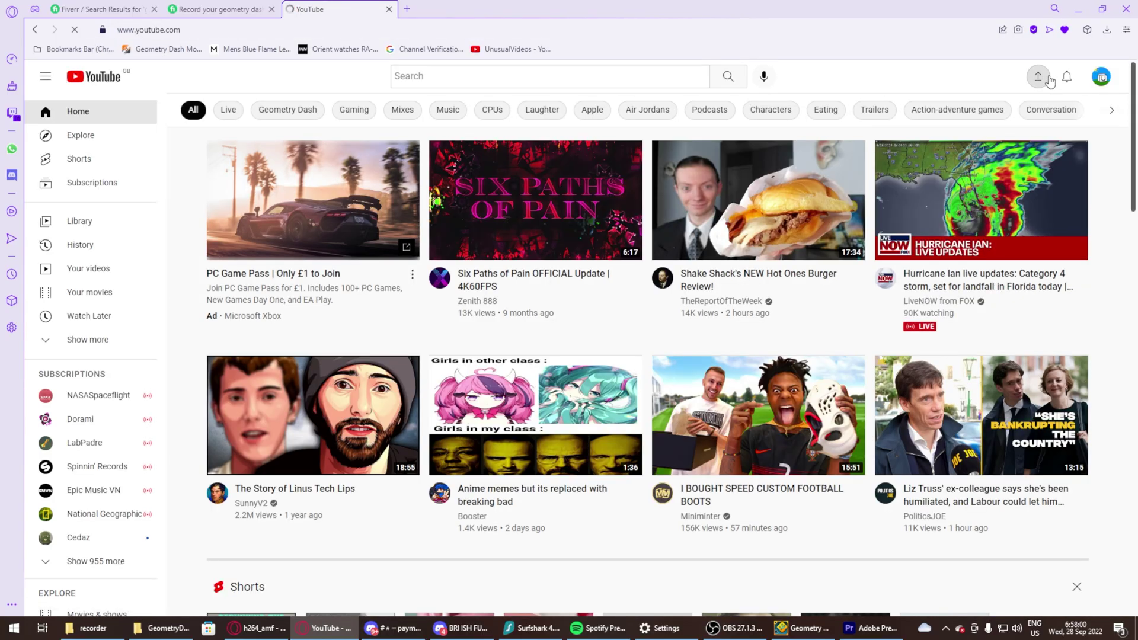
- Upload Acheron 4K.mp4 from D:\09 2022 to YouTube Studio, giving the title 'Acheron 4K'
left_click(1038, 76)
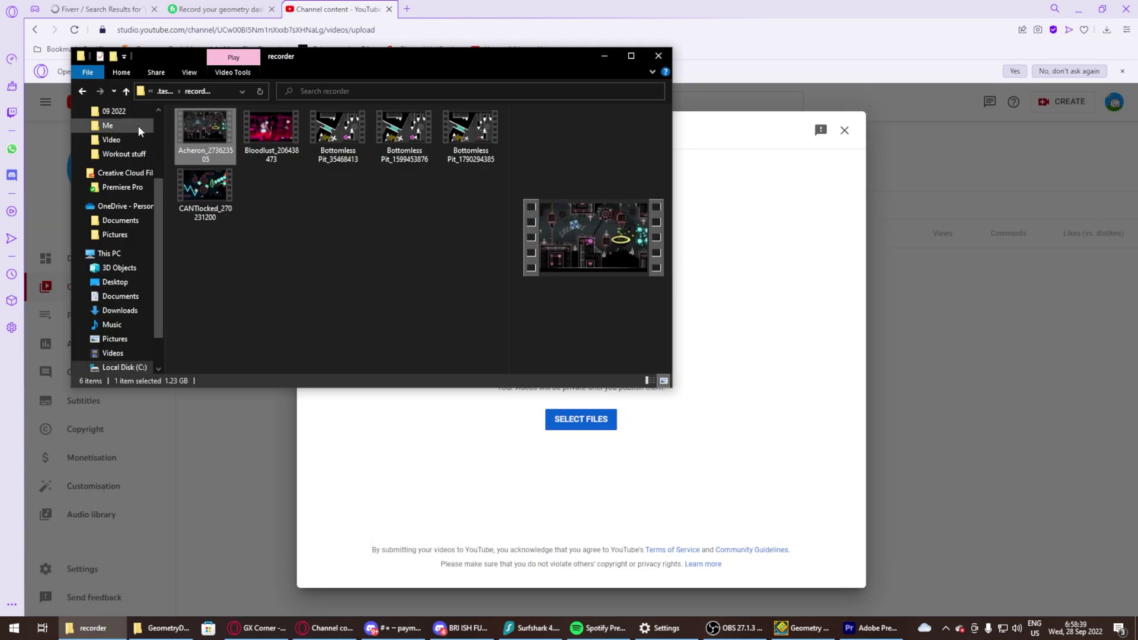
left_click(111, 140)
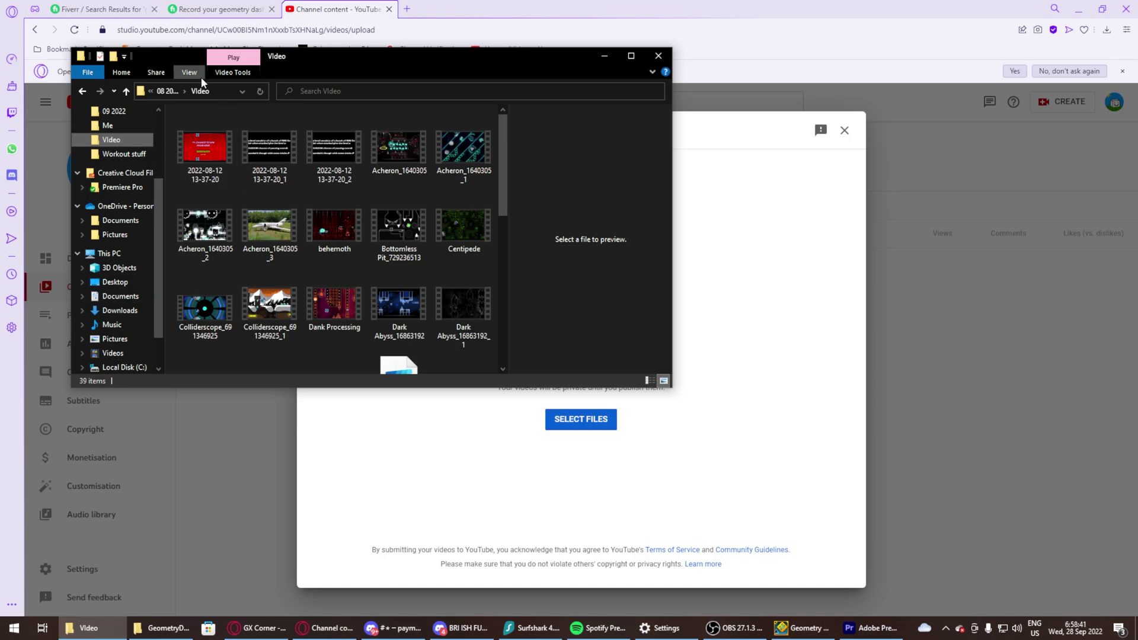
left_click(156, 90)
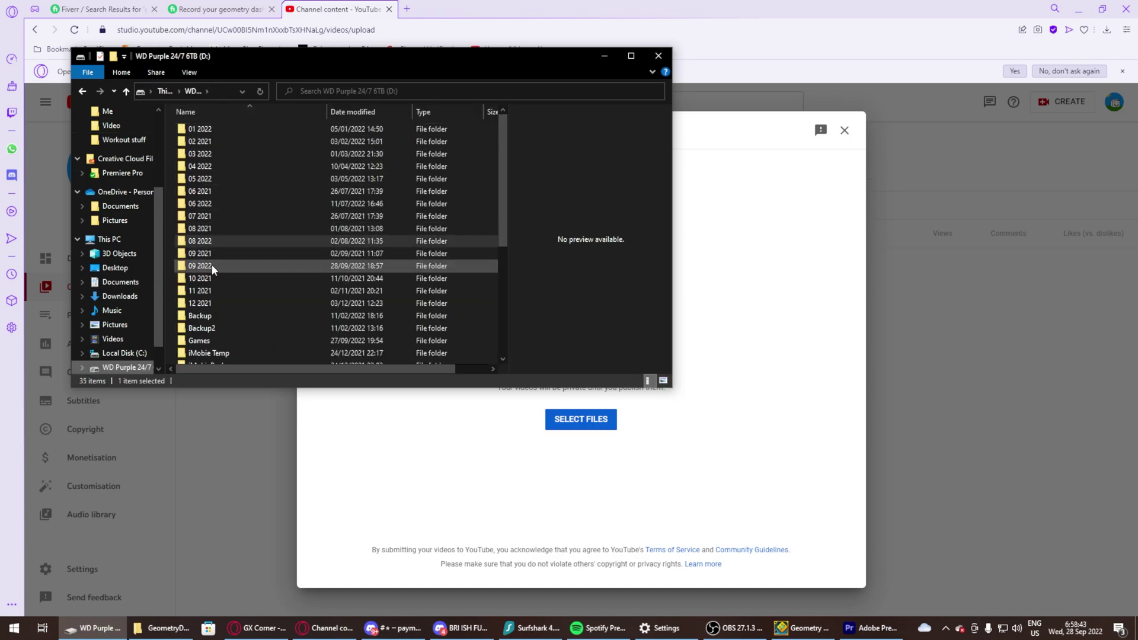
double_click(211, 266)
left_click_drag(205, 147, 793, 306)
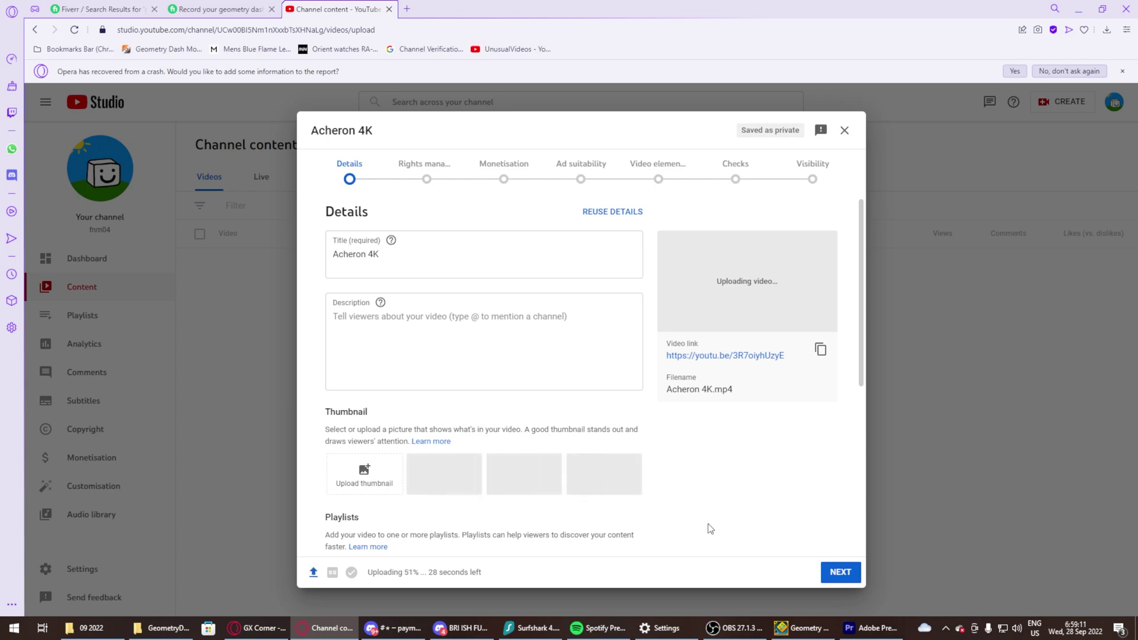
- Leave the Acheron 4K title and description unchanged while the upload continues
left_click(379, 252)
left_click(403, 333)
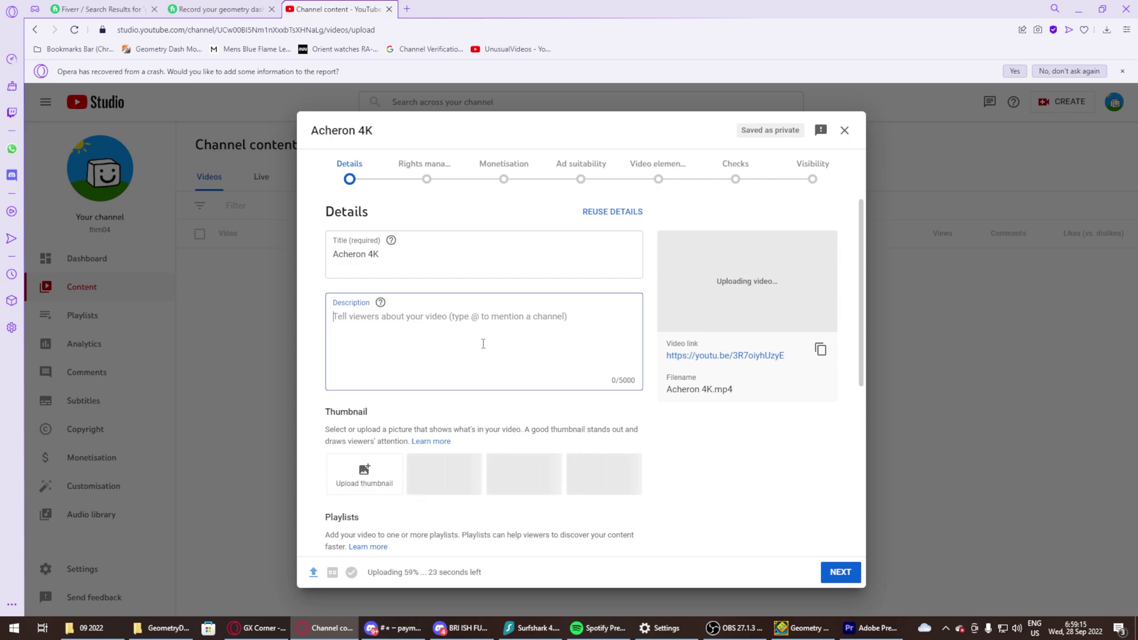
left_click(731, 438)
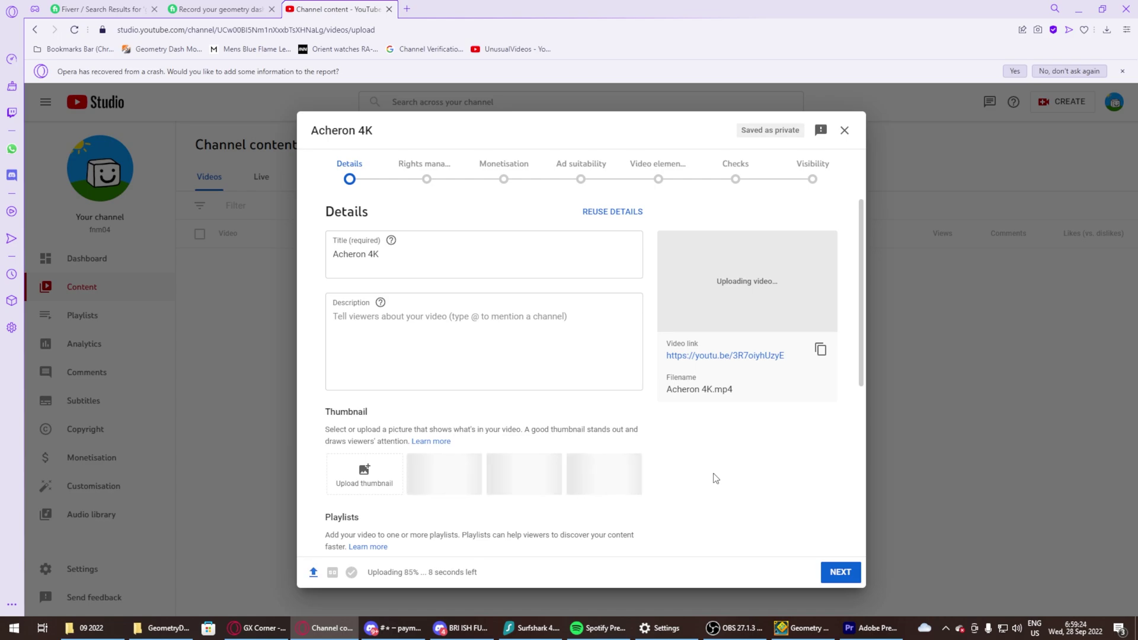
- Launch Adobe Photoshop 2022 from the Windows search with 'photo'
key("super")
type("photo")
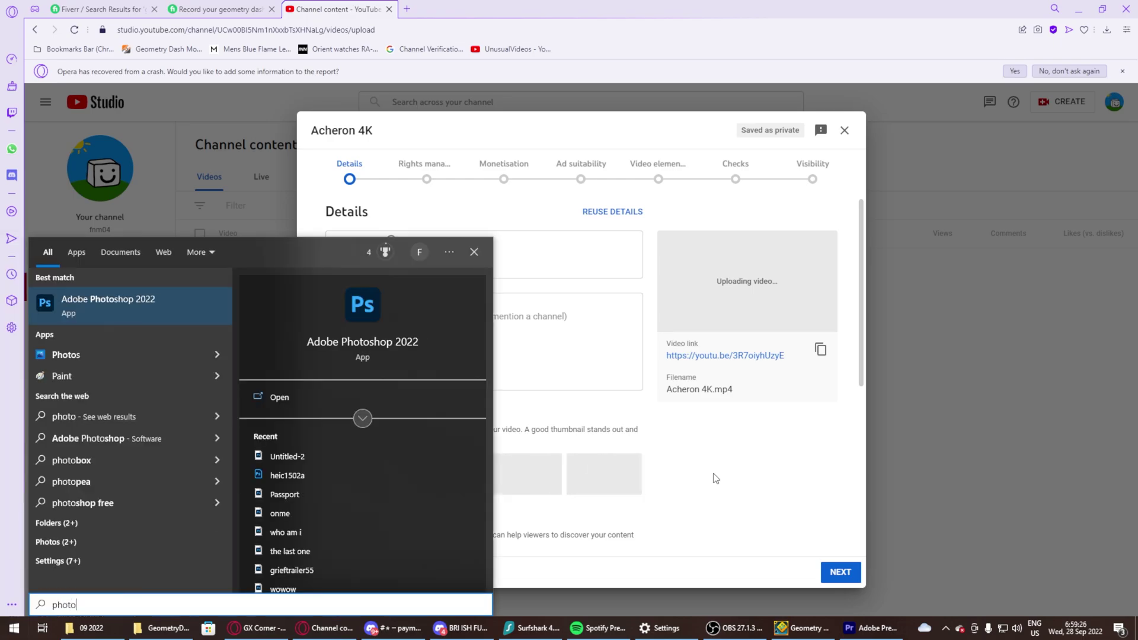
key("Return")
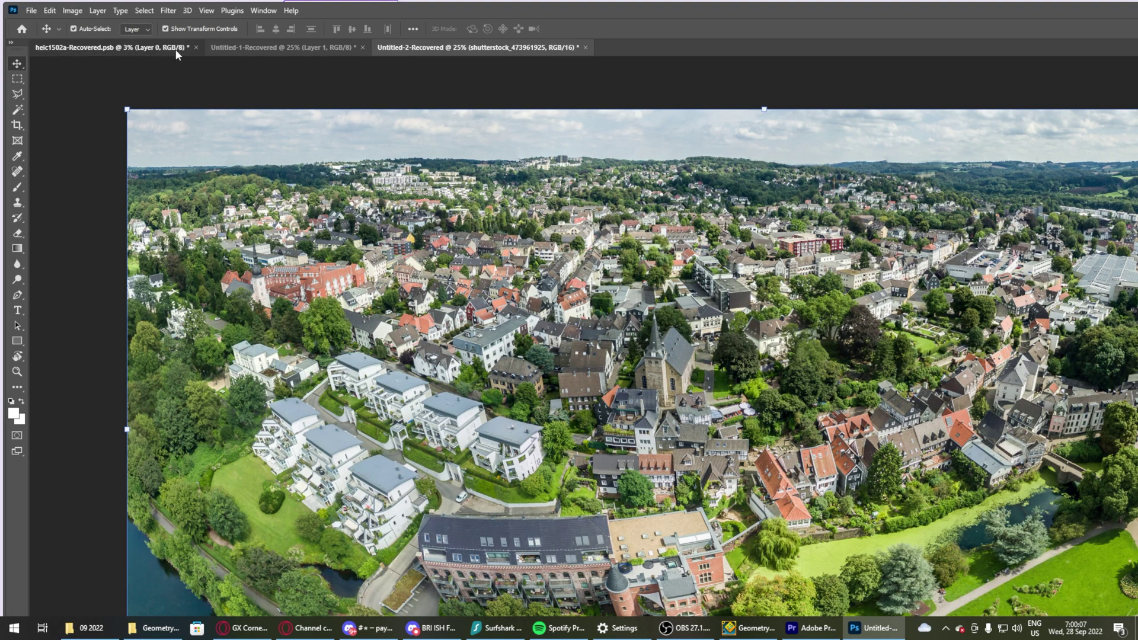
- Close the heic1502a galaxy image without saving its changes
left_click(175, 49)
scroll(364, 186, "down", 2)
scroll(364, 187, "down", 3)
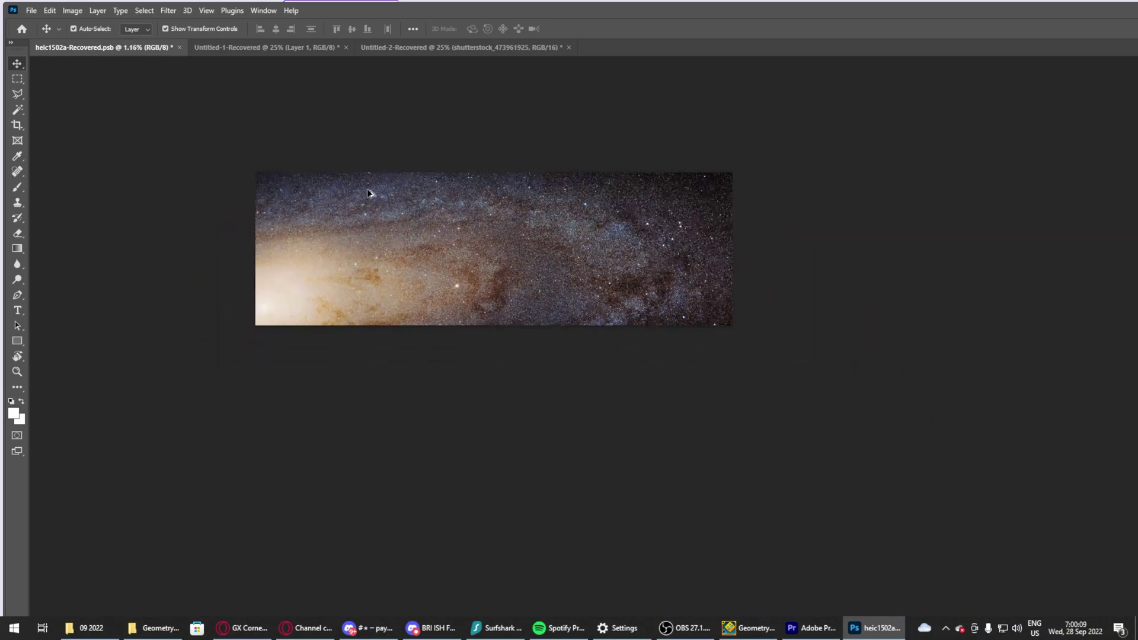
scroll(401, 212, "up", 2)
scroll(284, 249, "up", 5)
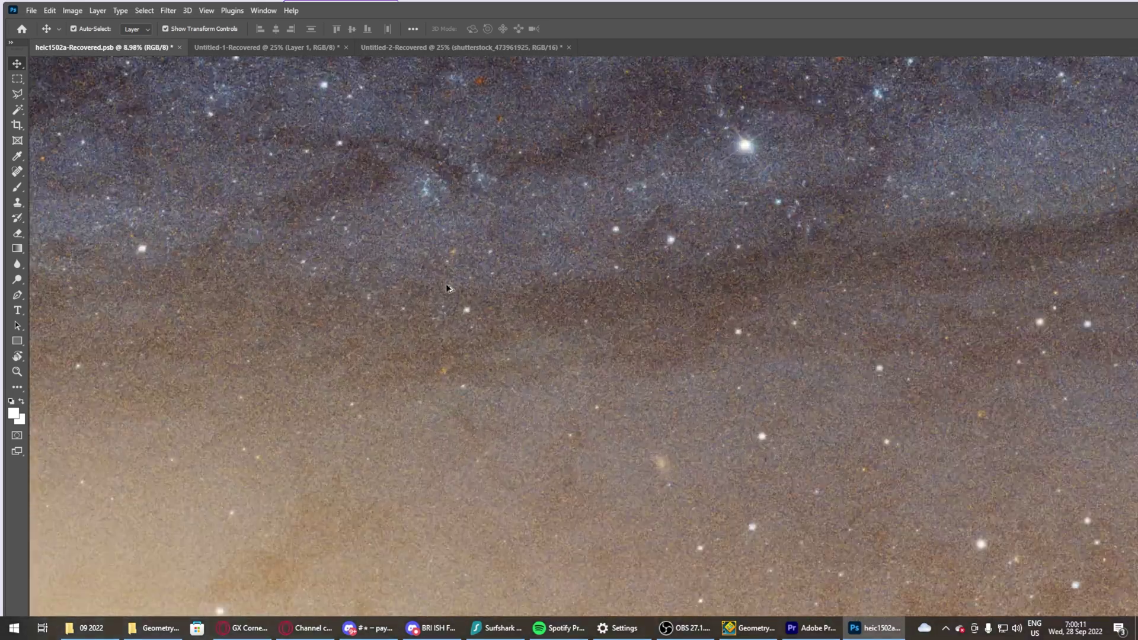
scroll(438, 260, "down", 4)
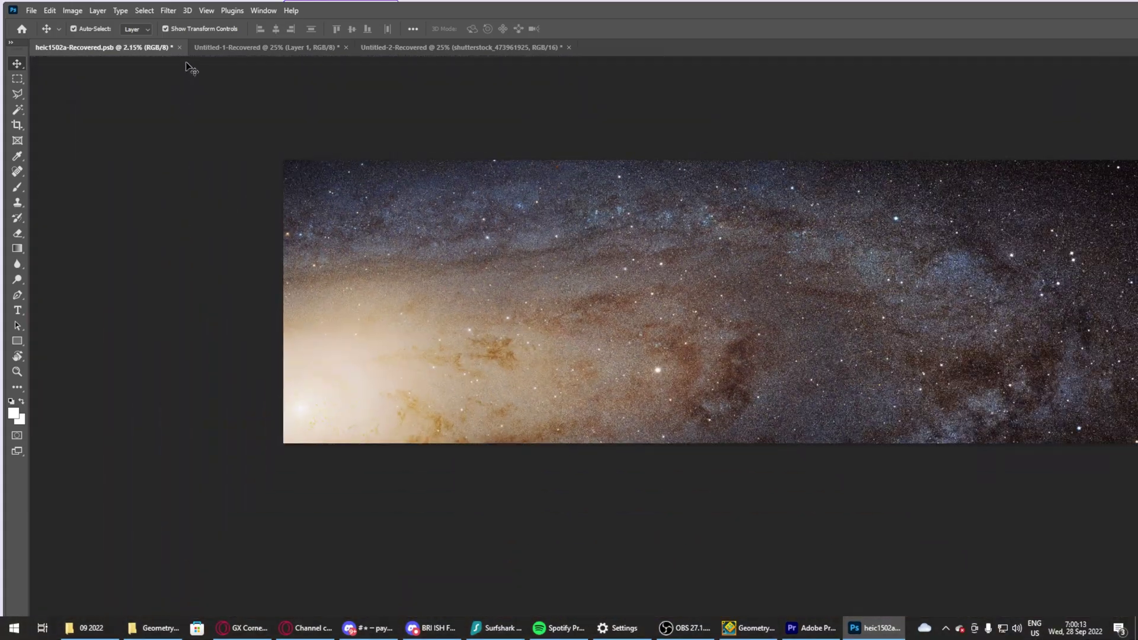
left_click(180, 48)
left_click(832, 304)
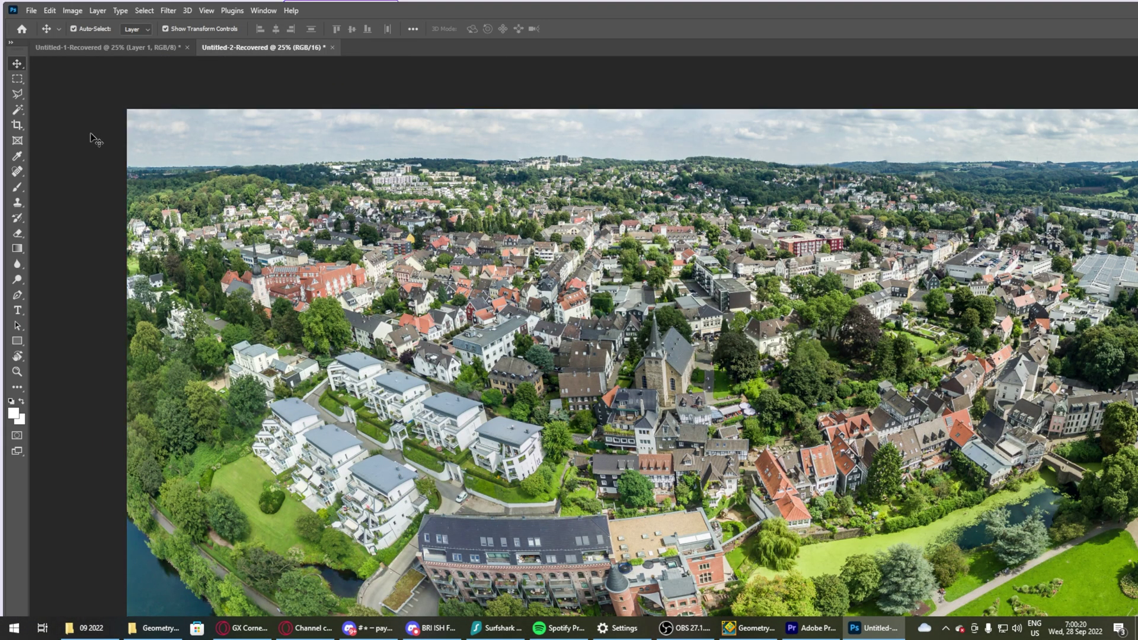
- Create a new blank 1920 × 1080 document from the recent presets
left_click(31, 10)
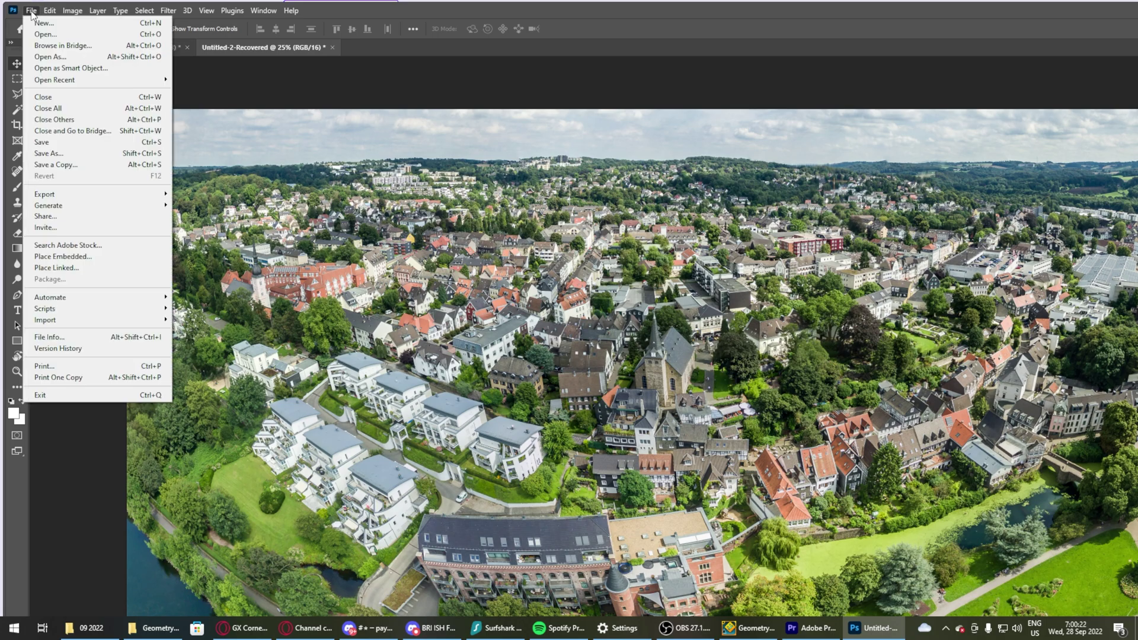
left_click(42, 23)
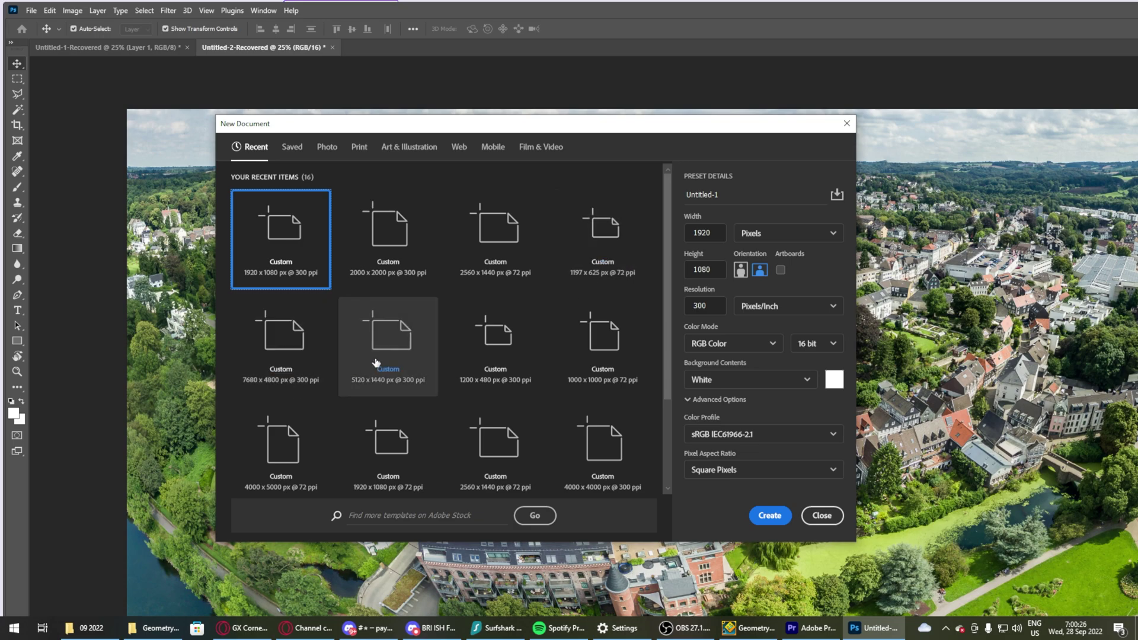
double_click(272, 256)
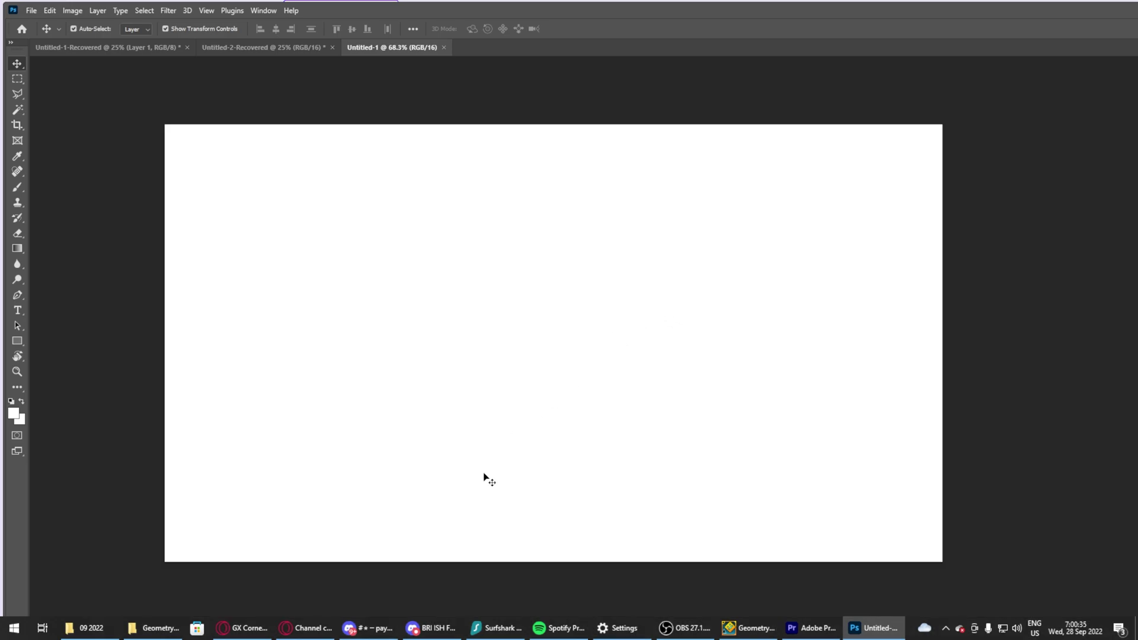
- Play Acheron 4K from the 09 2022 folder in VLC, lowering the volume to 30%
left_click(86, 627)
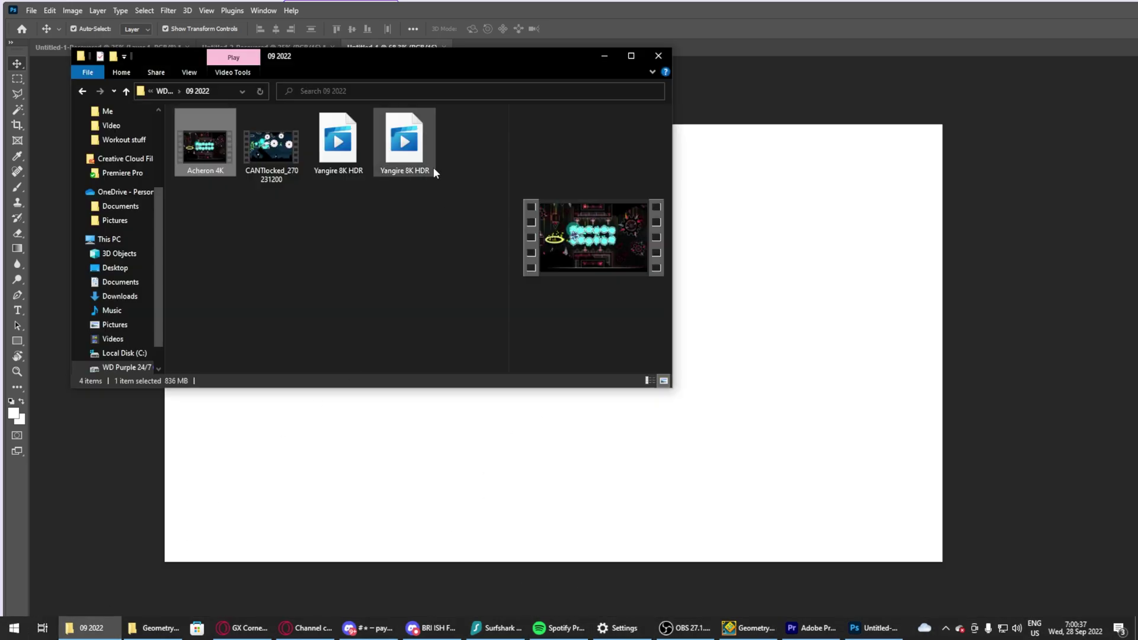
double_click(192, 147)
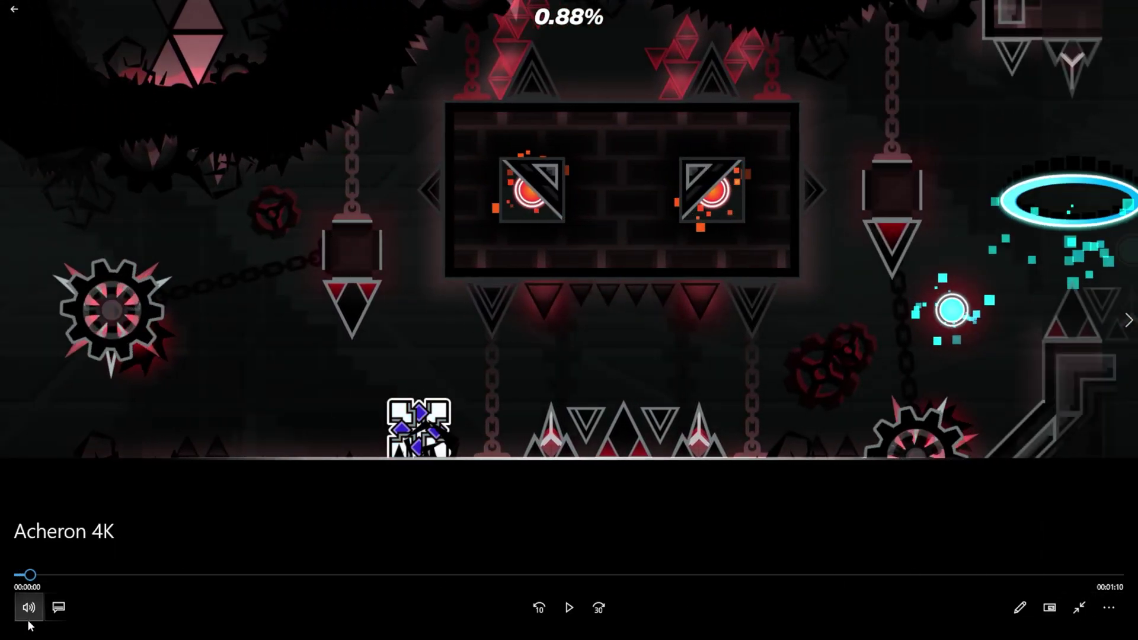
left_click(28, 607)
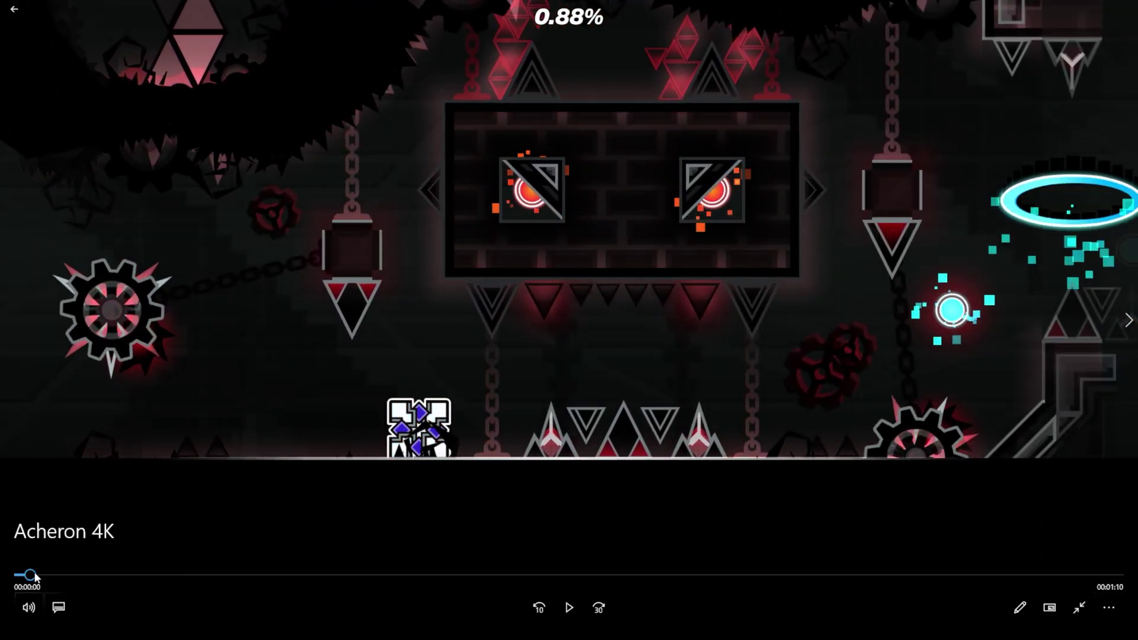
left_click_drag(30, 575, 350, 575)
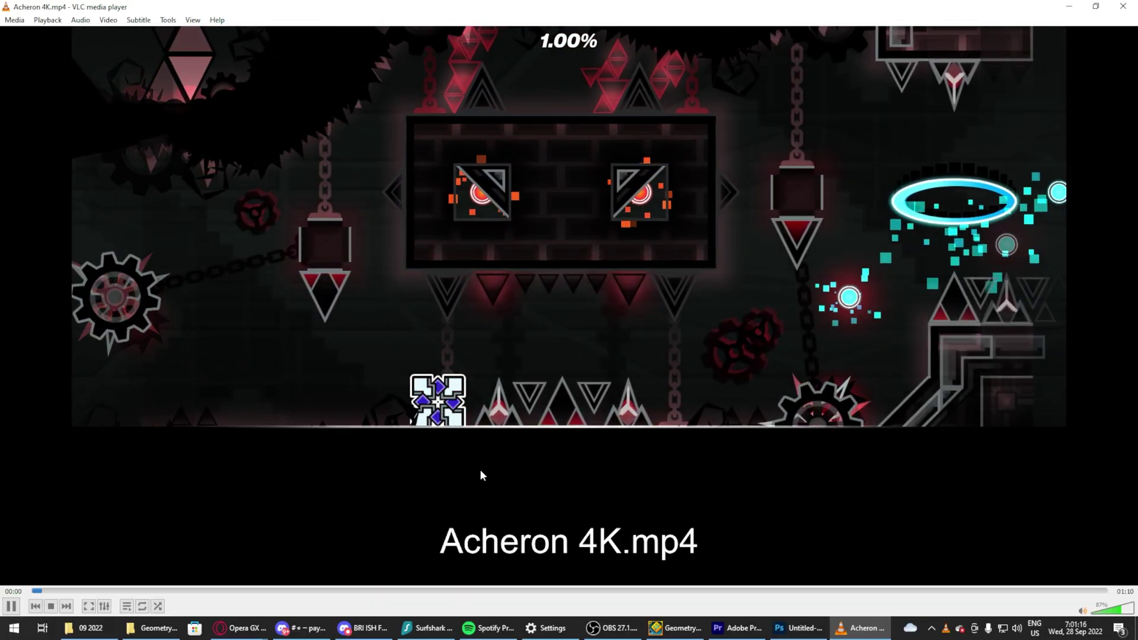
key("space")
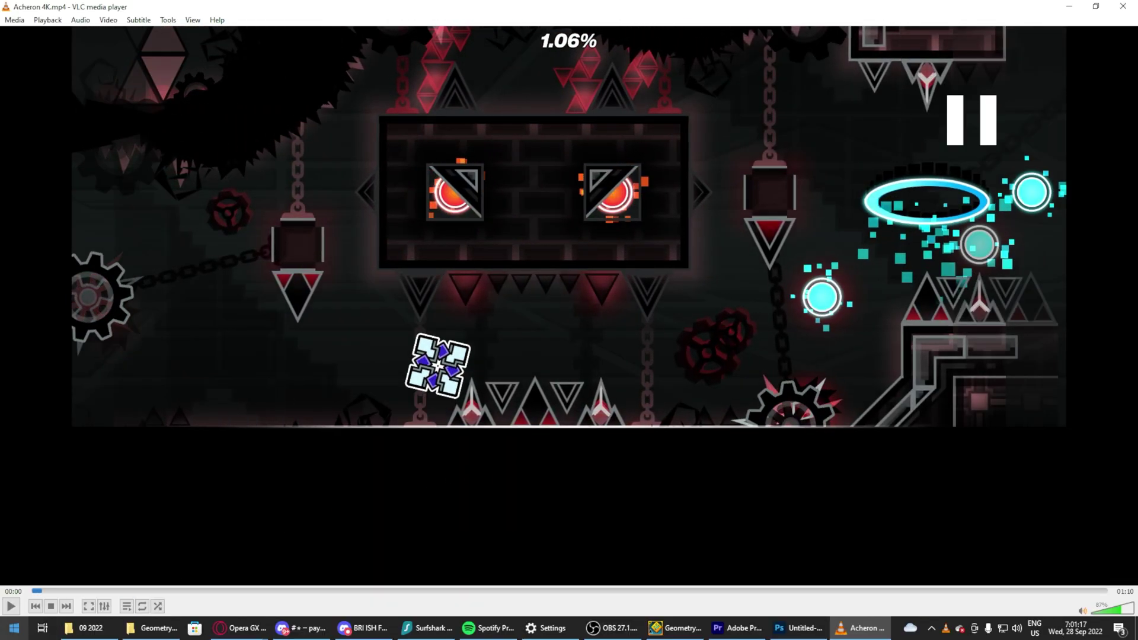
left_click(1102, 614)
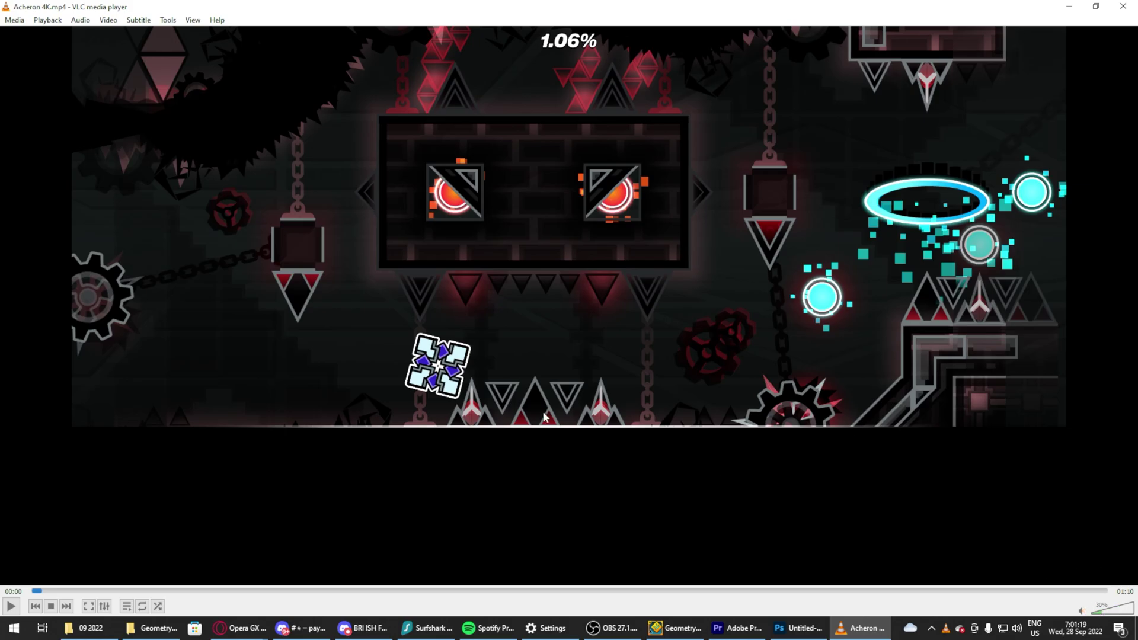
key("space")
- Pause fullscreen near the level's end at about 96.9% and snip the frame
double_click(524, 398)
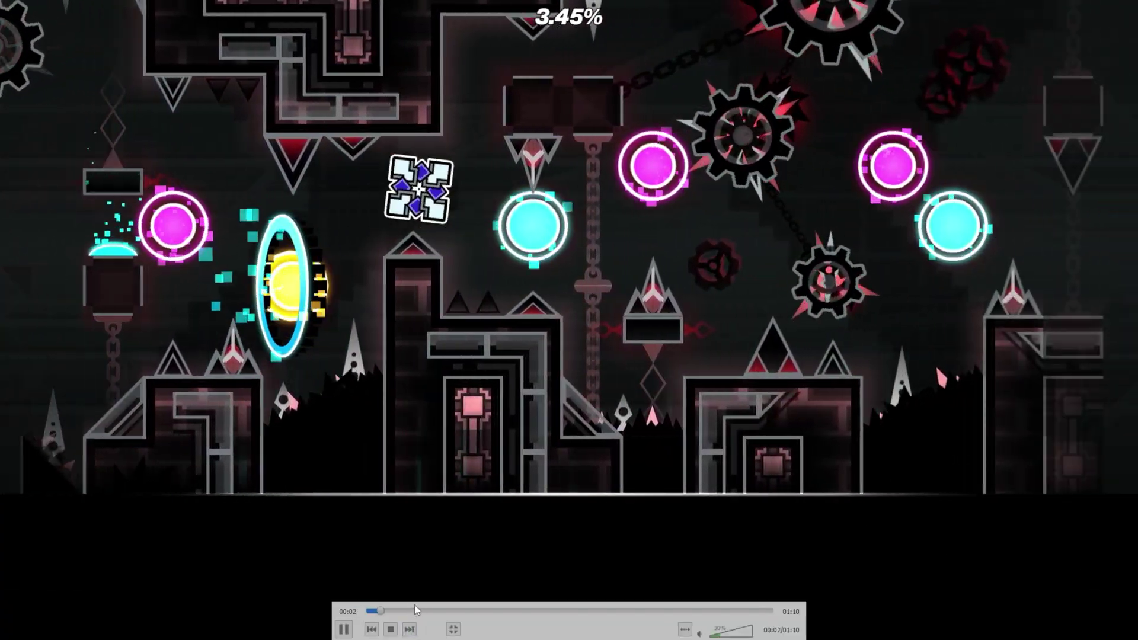
left_click_drag(416, 605, 730, 610)
key("space")
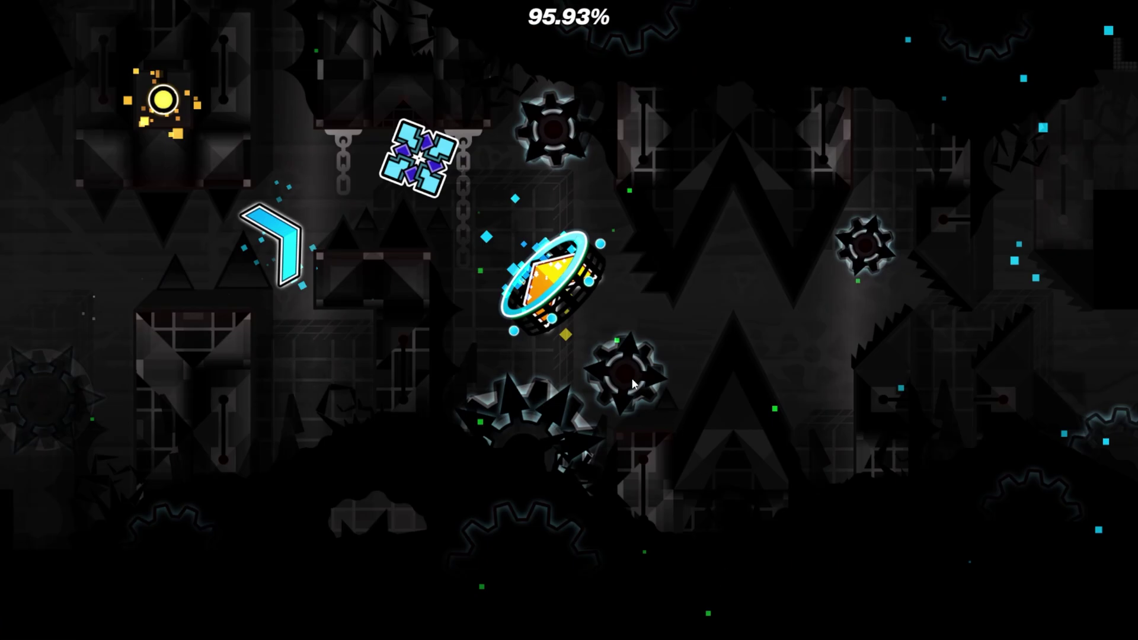
key("space")
key("space")
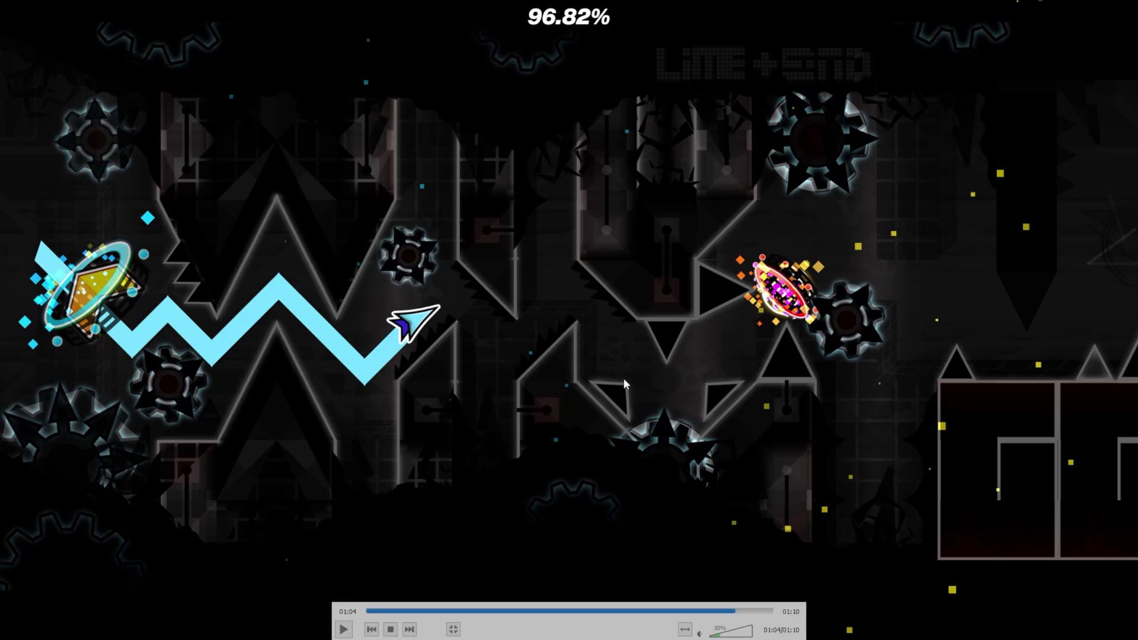
key("e")
key("e")
key("e")
key("e")
key("e")
key("e")
key("e")
key("e")
key("e")
key("e")
key("e")
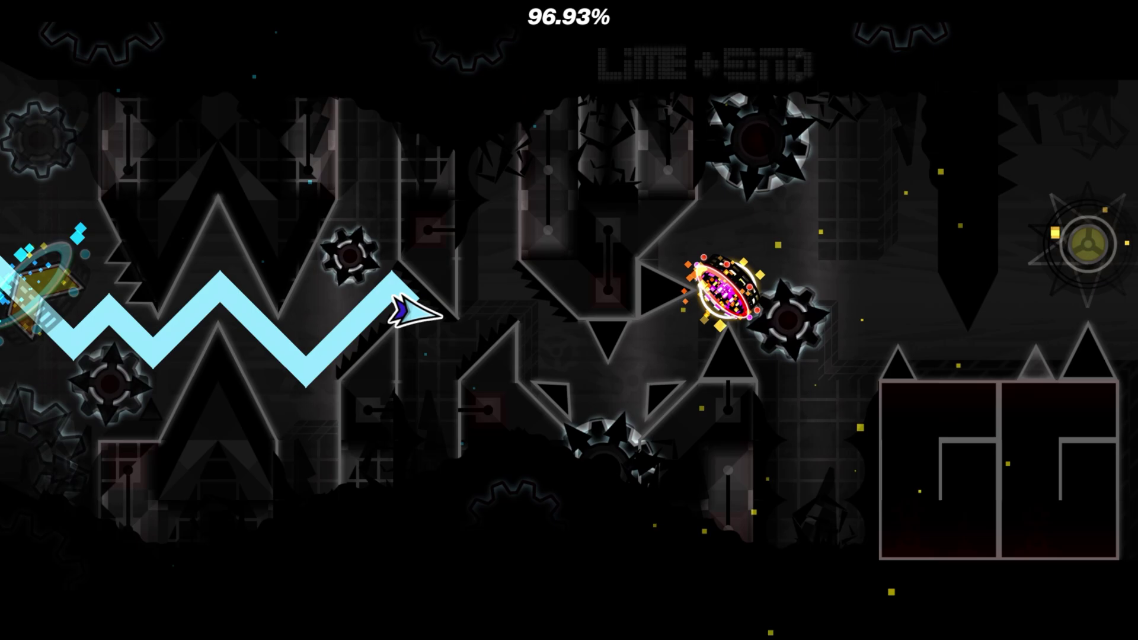
key("super+shift+s")
left_click_drag(1, 1, 357, 224)
- Paste the screenshot into Untitled-1, enlarge it to about 187% and shift it up-right
key("alt+Tab")
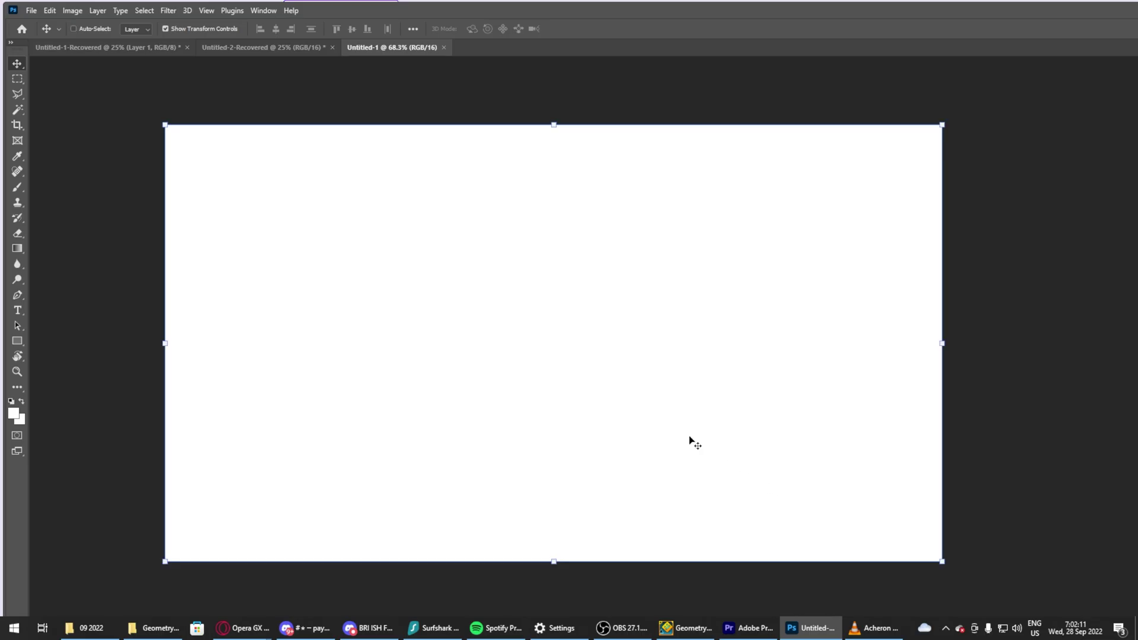
key("ctrl+v")
key("Return")
key("ctrl+e")
scroll(532, 274, "down", 4)
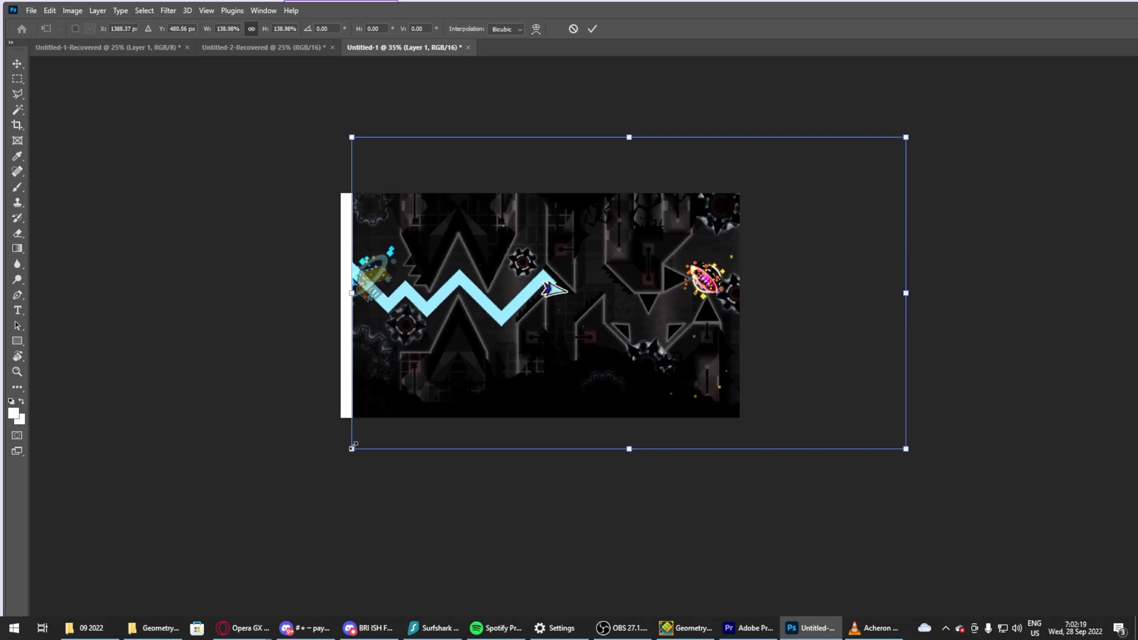
left_click_drag(356, 443, 145, 524)
left_click_drag(534, 367, 618, 336)
left_click(592, 29)
- Paste the screenshot again, scale it to 115.85%, rotate it slightly and position it
key("ctrl+v")
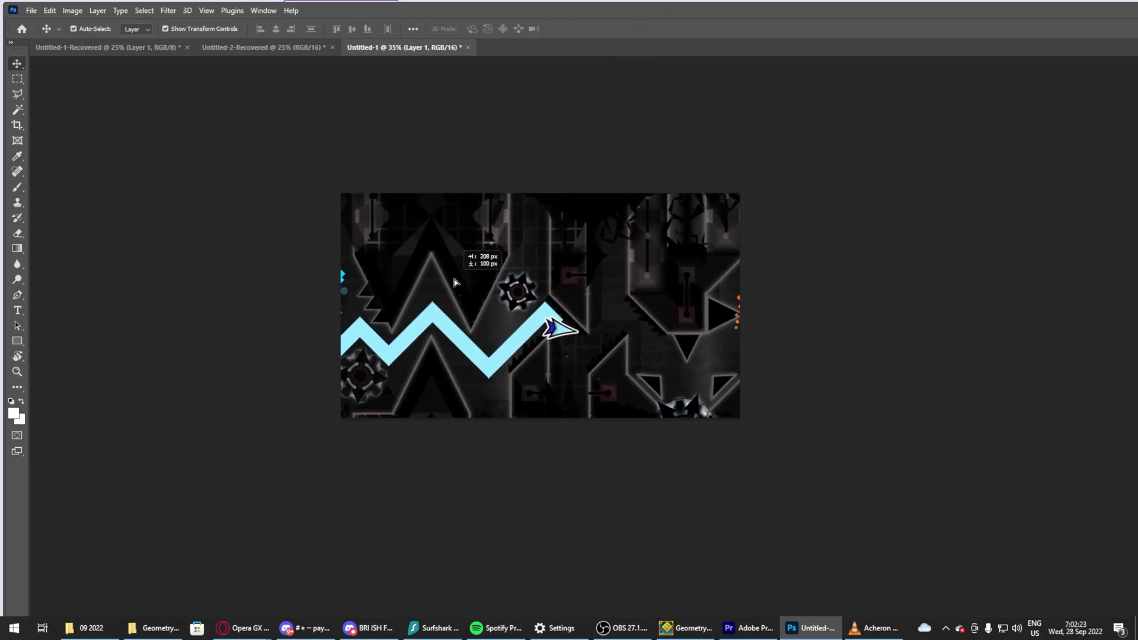
key("ctrl+t")
left_click_drag(290, 132, 268, 108)
left_click_drag(497, 238, 490, 246)
scroll(701, 210, "down", 2)
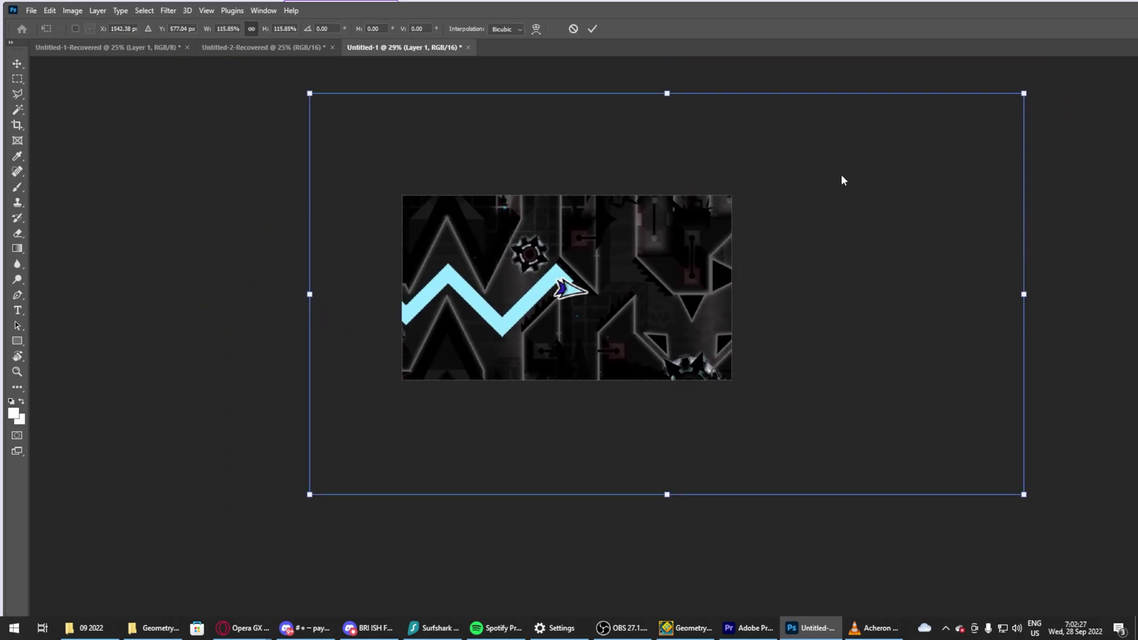
left_click(598, 29)
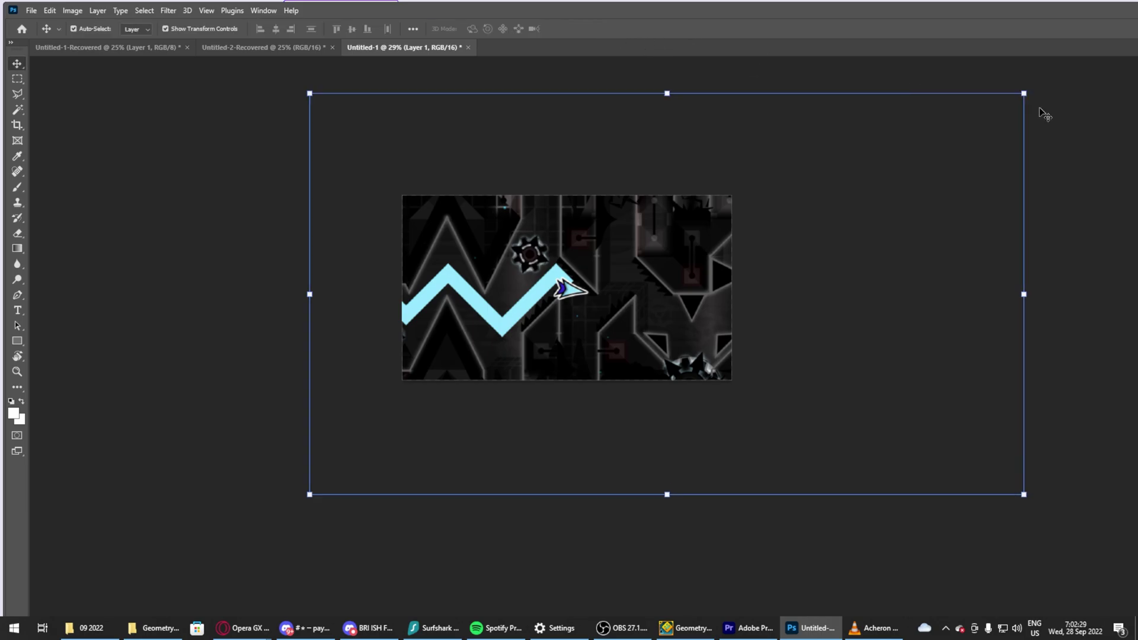
left_click_drag(1036, 92, 1050, 66)
left_click_drag(624, 253, 632, 260)
left_click(592, 29)
scroll(574, 287, "up", 2)
left_click_drag(568, 287, 575, 292)
scroll(688, 284, "down", 3)
scroll(684, 273, "up", 4)
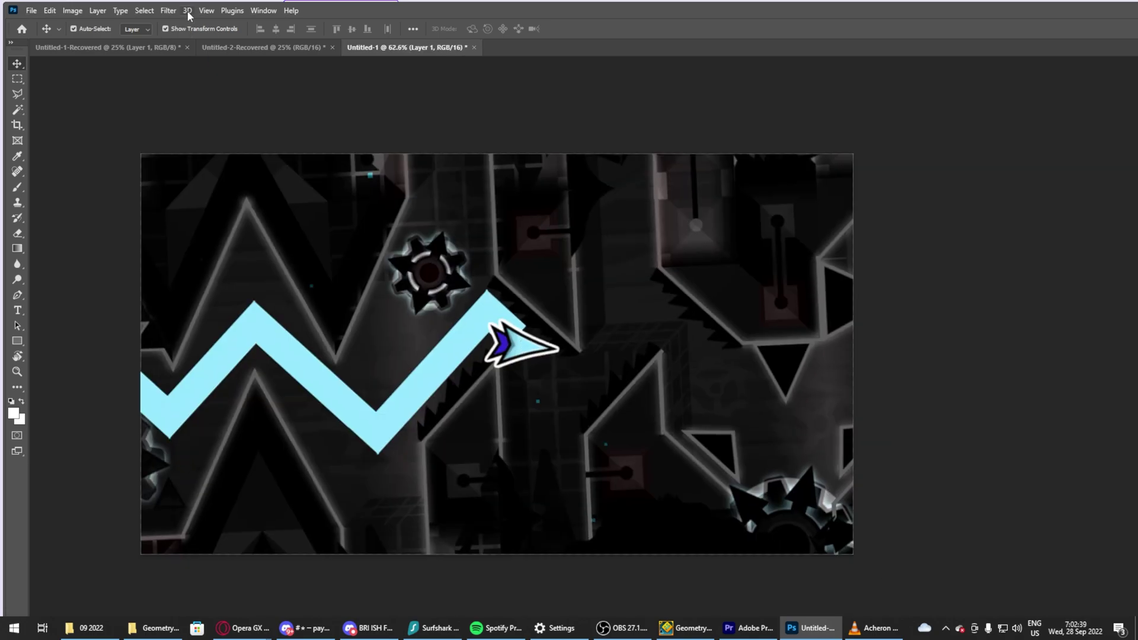
- Apply Filter > Sharpen > Sharpen to the screenshot, then deselect
left_click(169, 10)
mouse_move(268, 231)
left_click(336, 240)
left_click(320, 102)
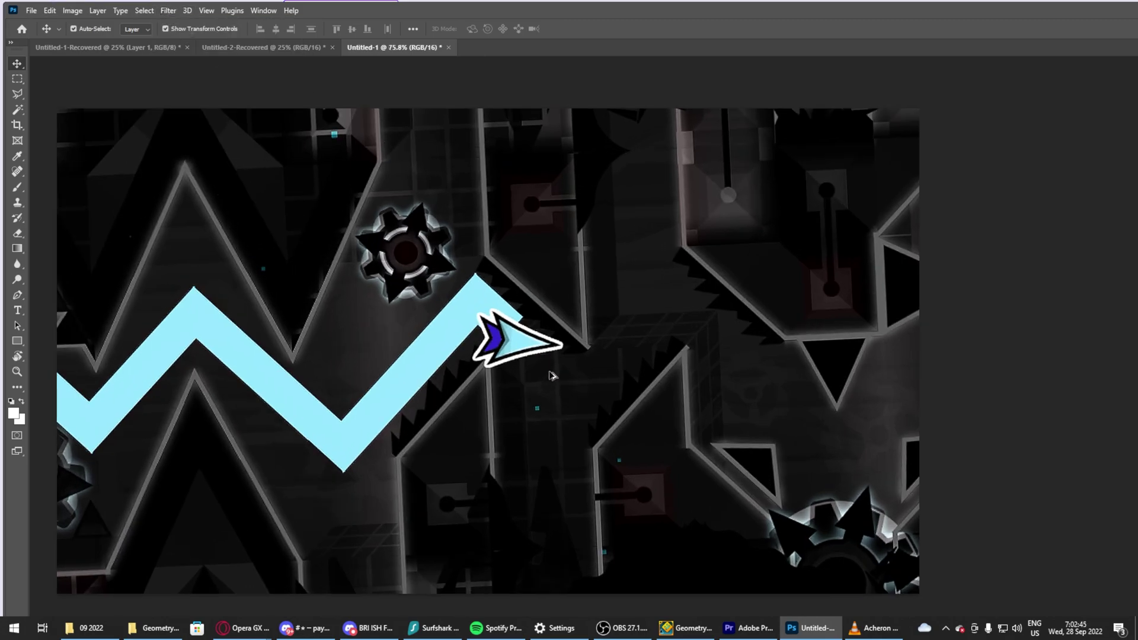
scroll(549, 374, "down", 1)
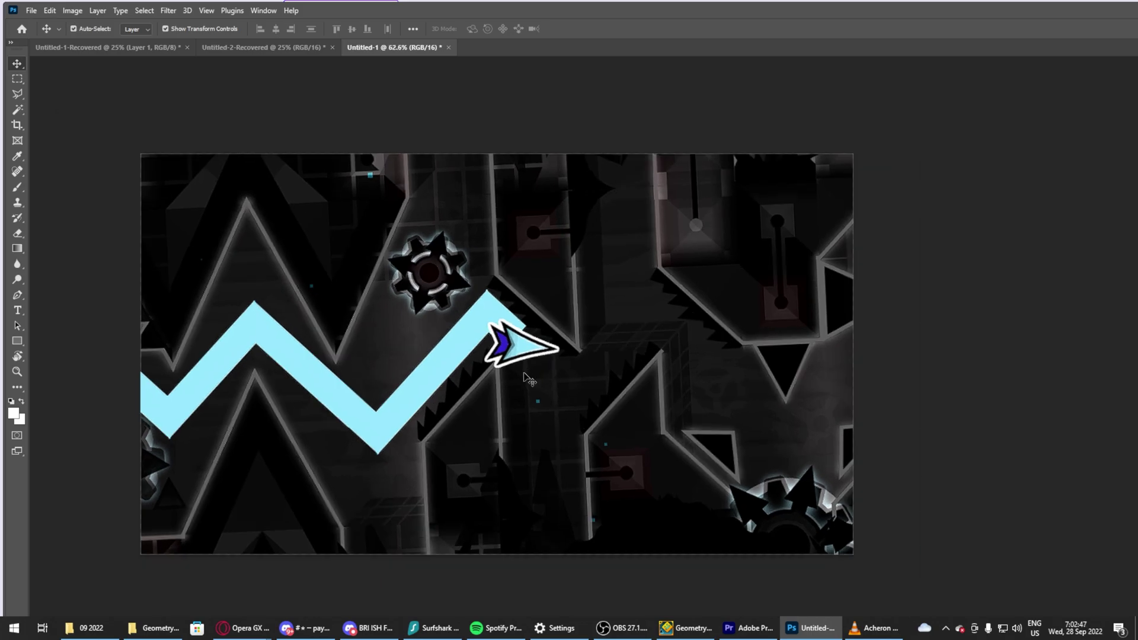
- Apply Brightness/Contrast with brightness 63 and contrast 28
left_click(72, 10)
mouse_move(103, 43)
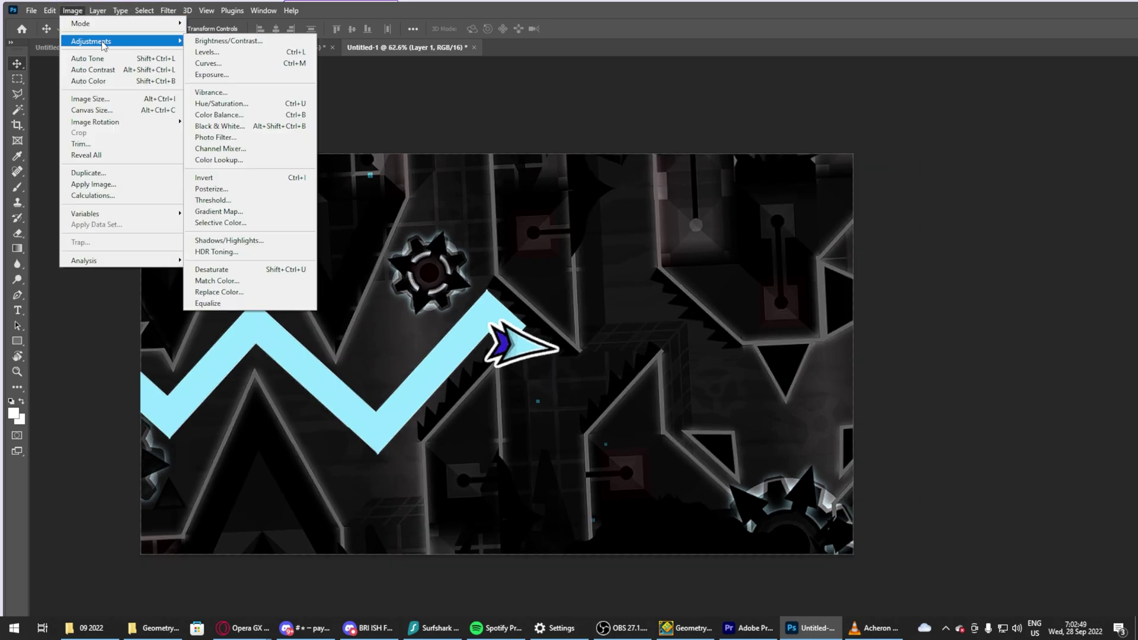
left_click(212, 41)
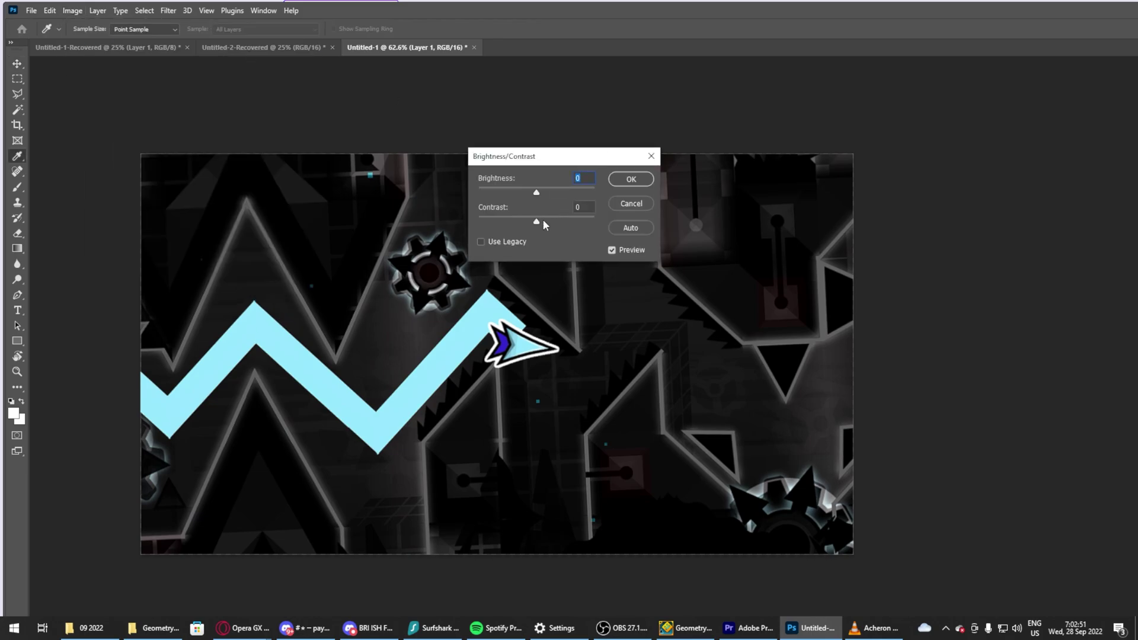
left_click_drag(542, 220, 554, 193)
type("63")
left_click(629, 186)
key("v")
scroll(599, 132, "down", 8)
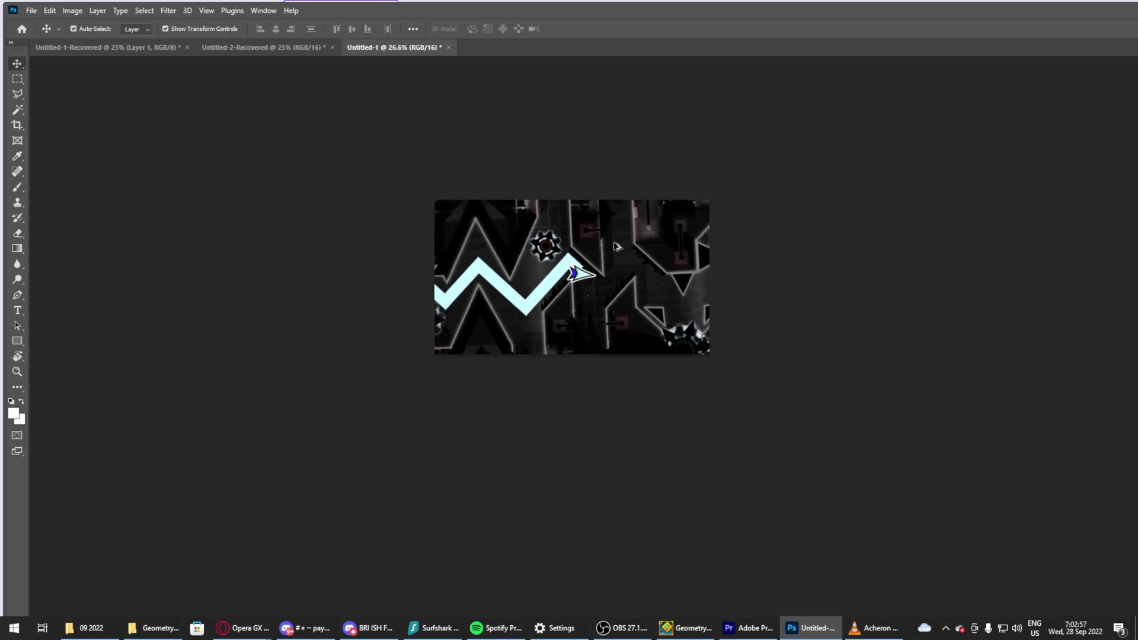
scroll(718, 315, "up", 5)
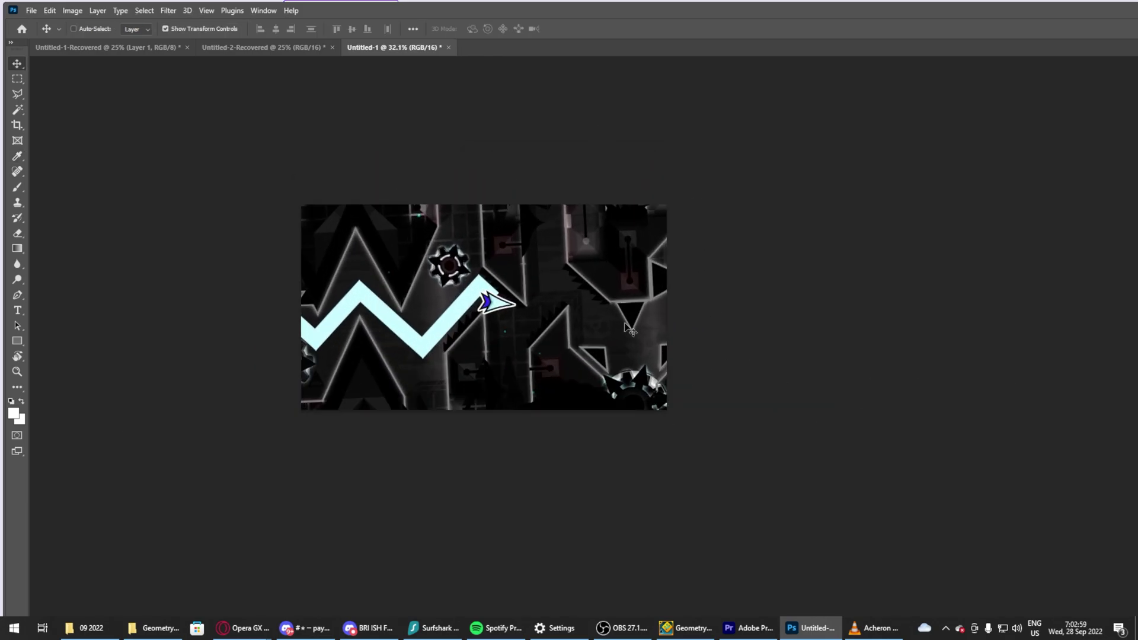
- Export the thumbnail as a 1920 × 1080 PNG via Export As
key("ctrl+alt+shift+w")
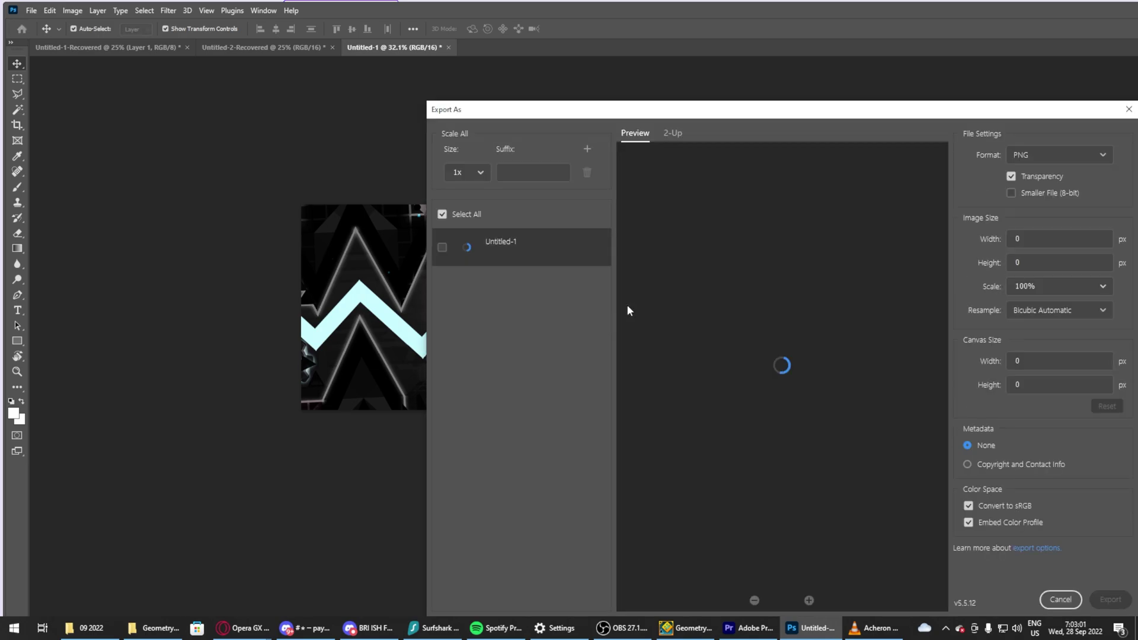
left_click_drag(571, 84, 368, 66)
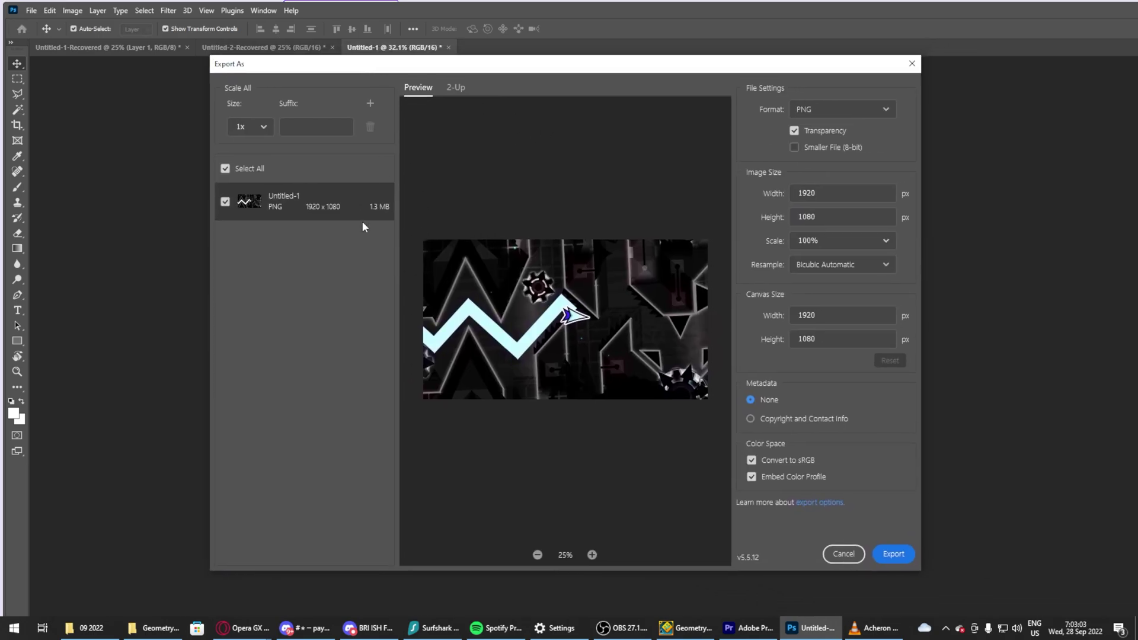
left_click(894, 561)
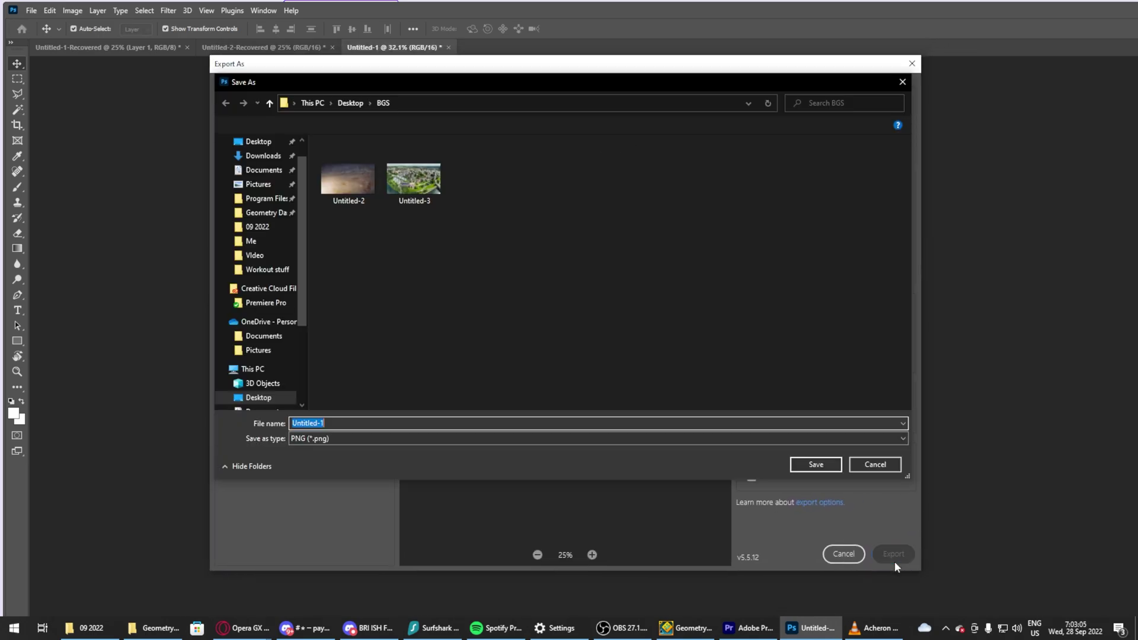
scroll(253, 178, "up", 2)
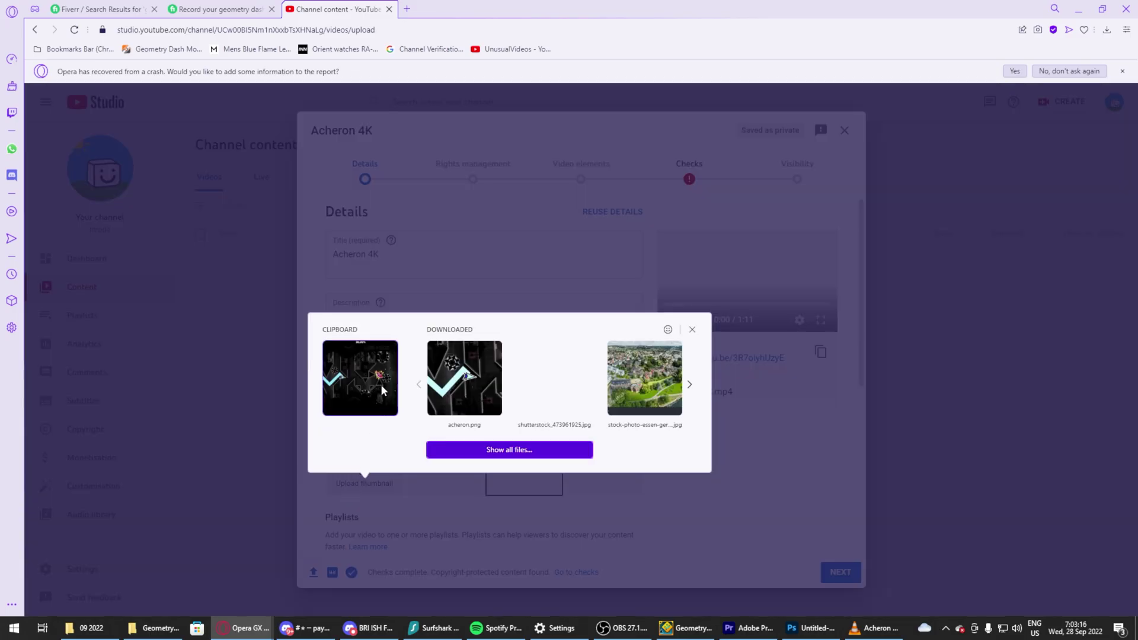
- Set the clipboard screenshot as the thumbnail and enter 'gf' as the description
left_click(383, 390)
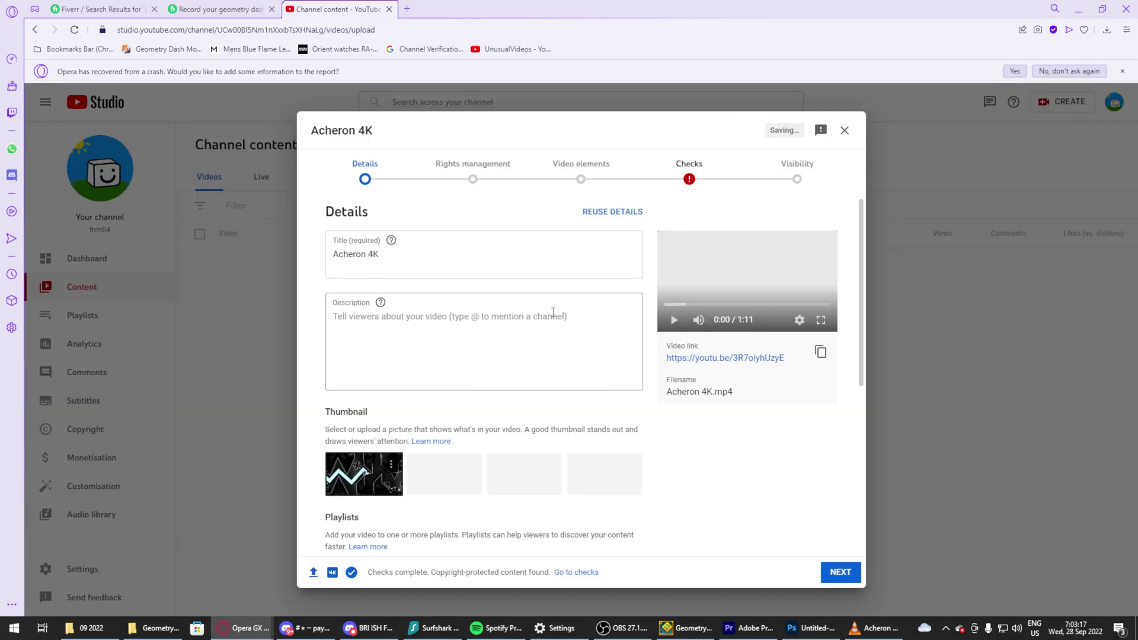
left_click(422, 342)
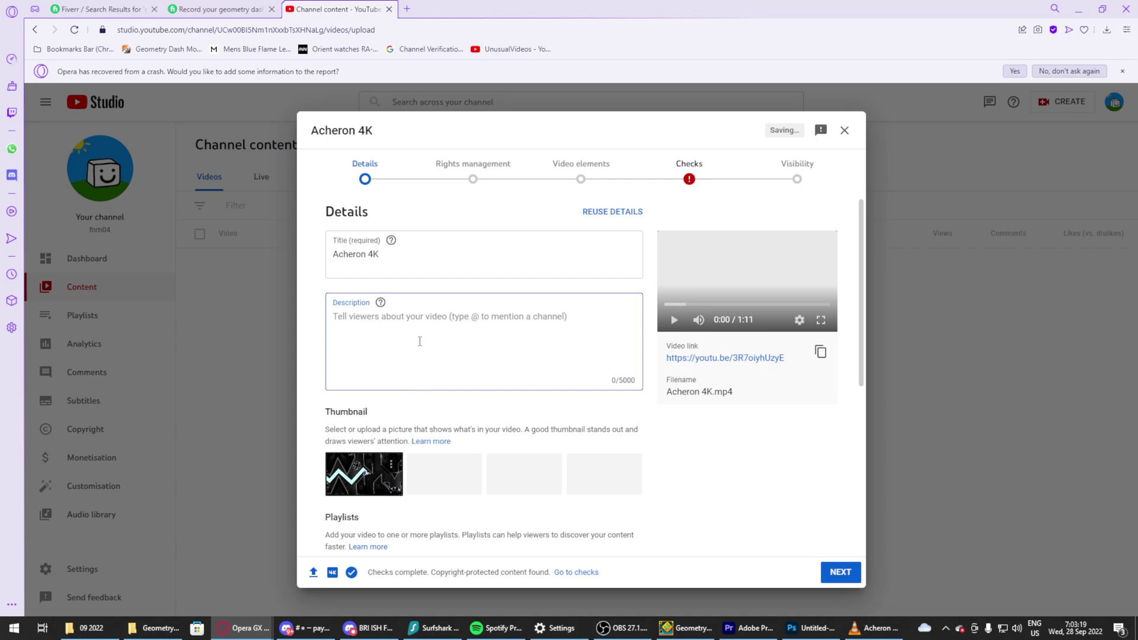
type("gf")
- Keep visibility Unlisted, copy the video link, and save the video
left_click(689, 171)
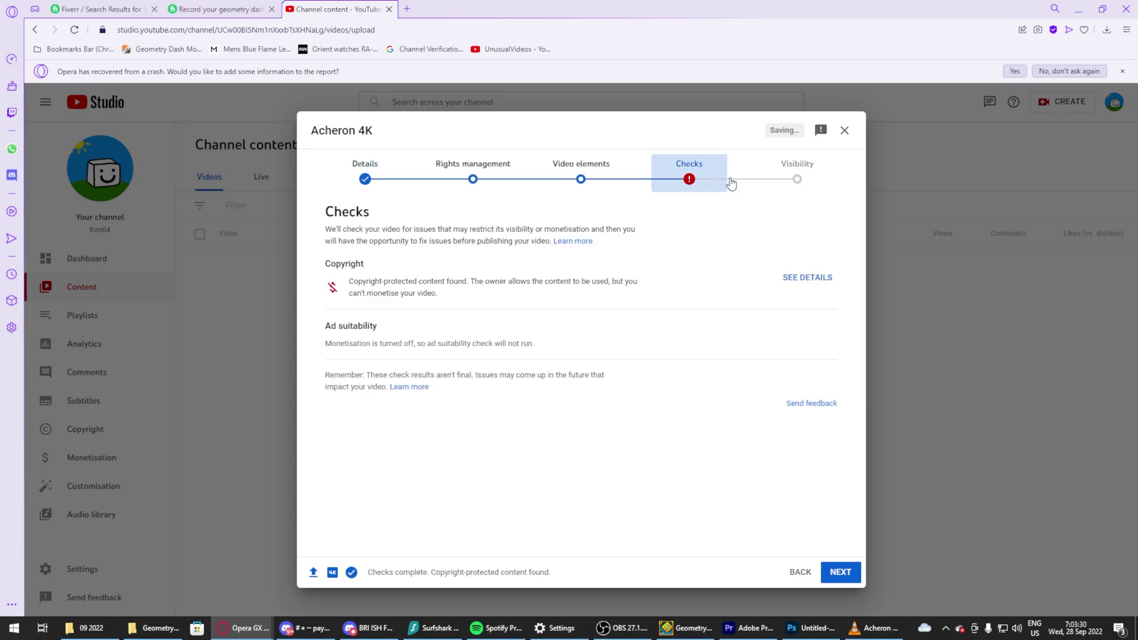
left_click(797, 172)
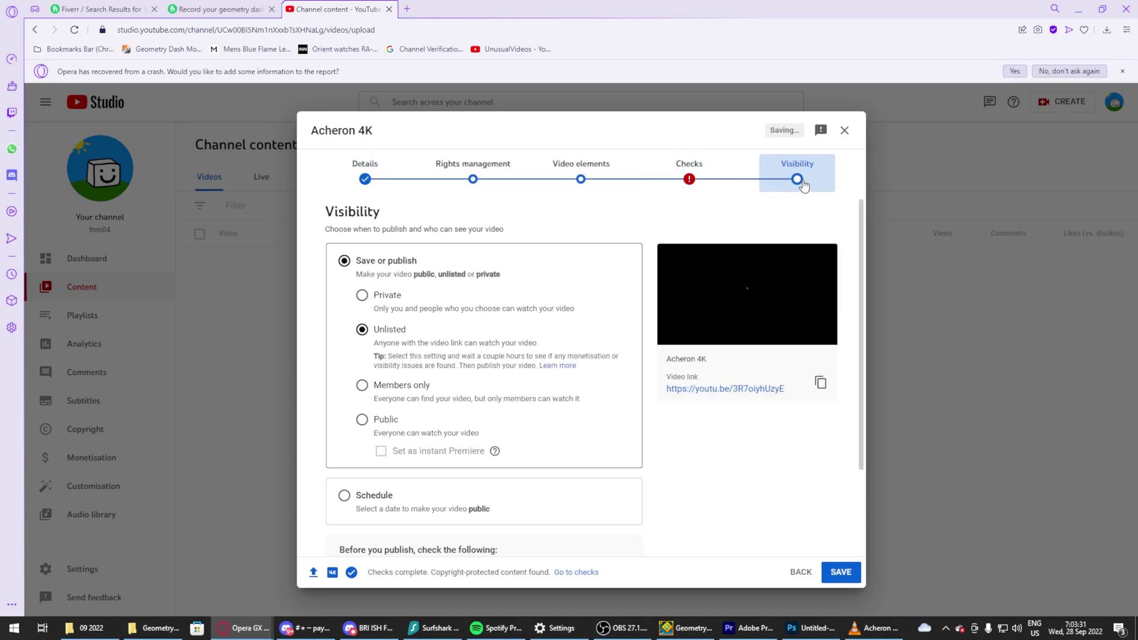
left_click(821, 382)
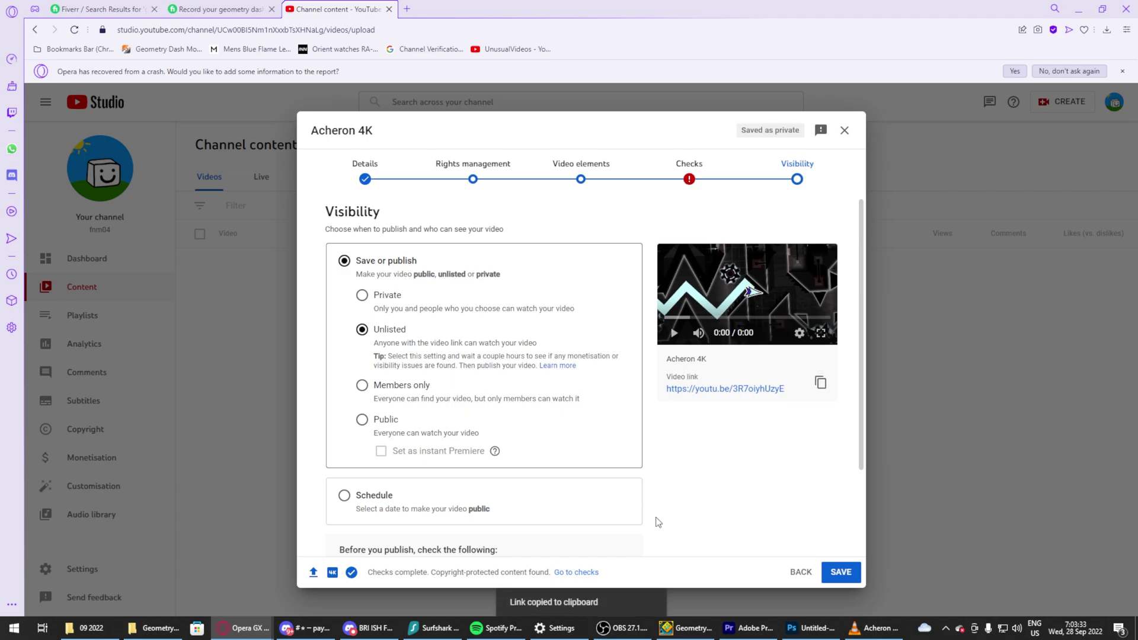
left_click(841, 573)
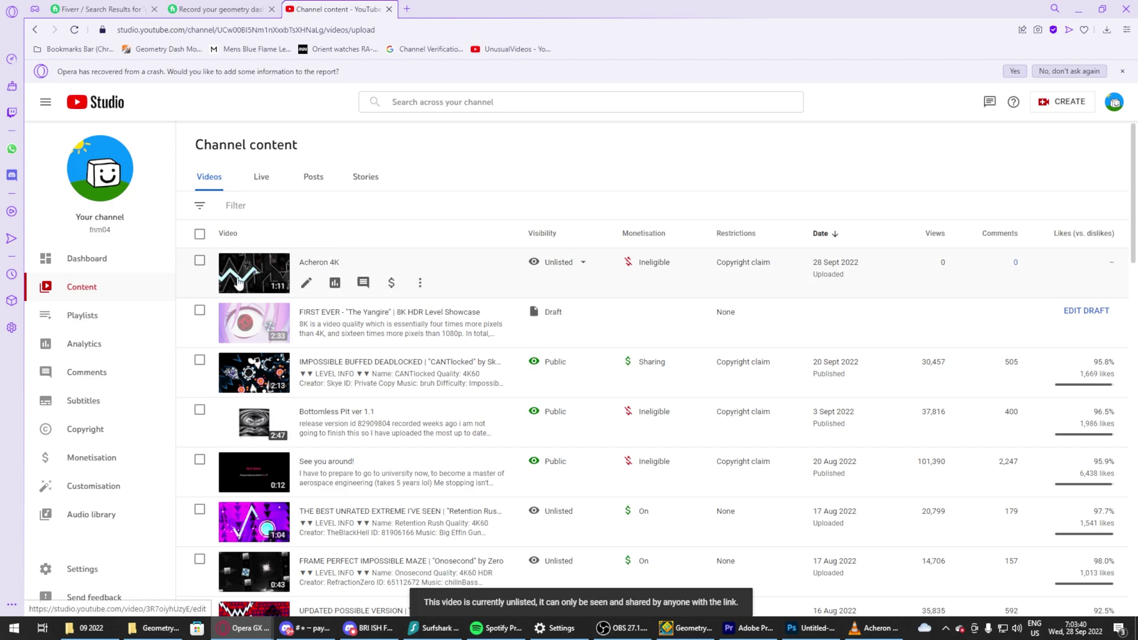
- Open the Acheron 4K row in Channel content and copy its Video link
left_click(319, 262)
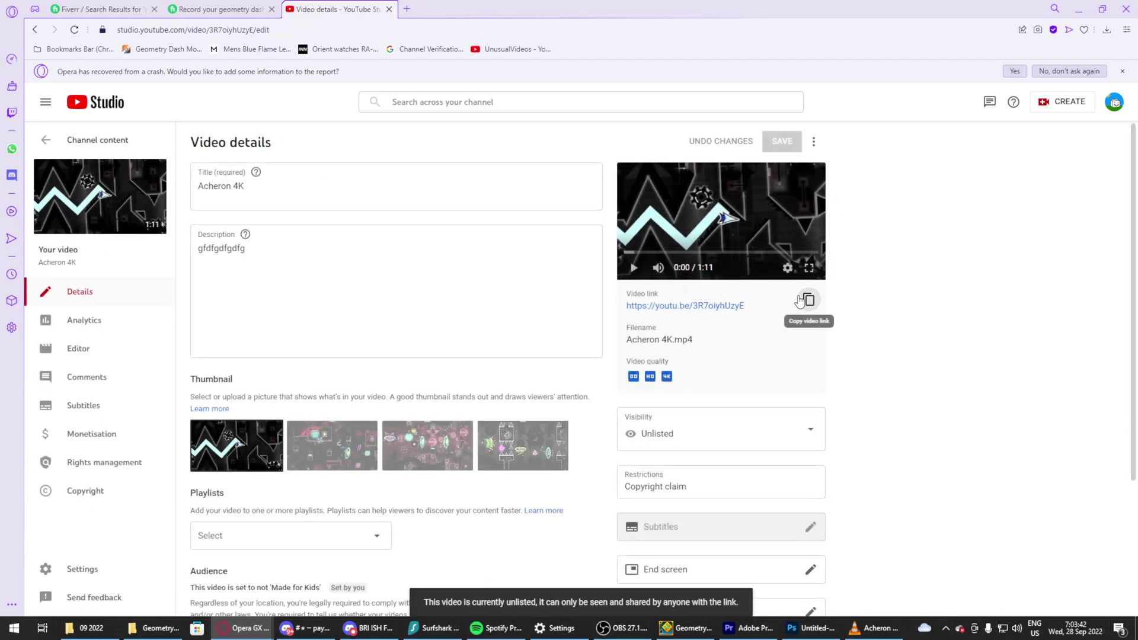
left_click(808, 300)
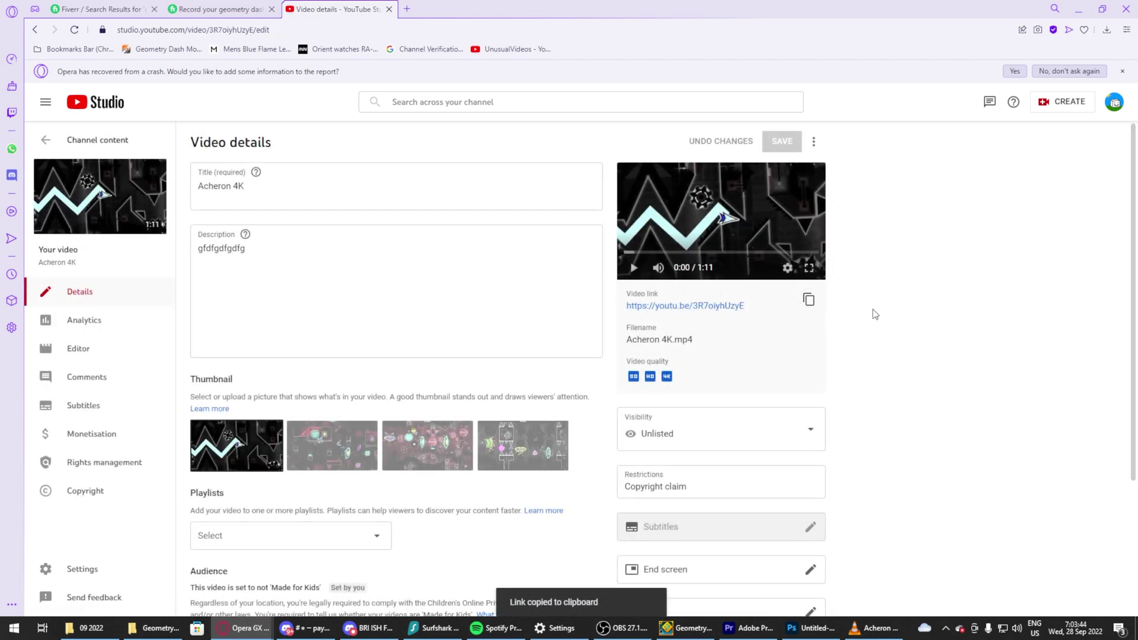